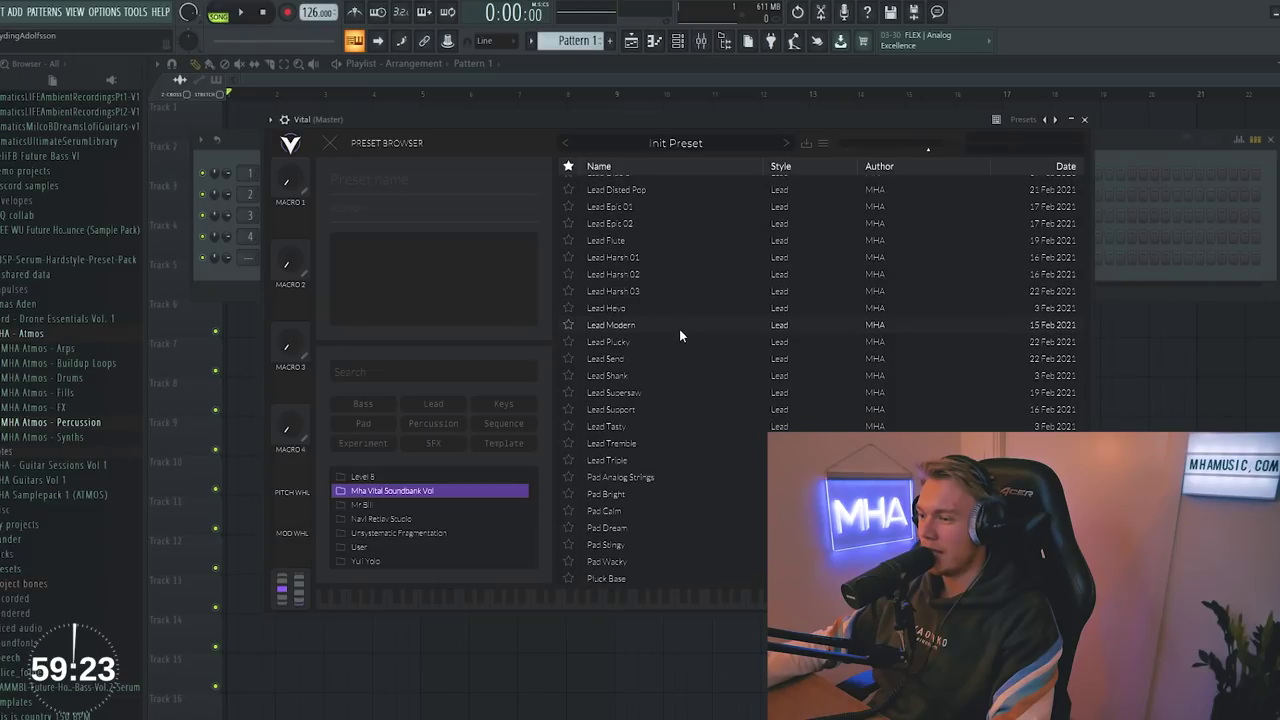
- Load the Pluck Calm Bell 01 preset from the Mha Vital Soundbank and reduce the decay and sustain of envelope 1
scroll(678, 332, down, 3)
click(660, 287)
click(330, 143)
drag(372, 121, 362, 118)
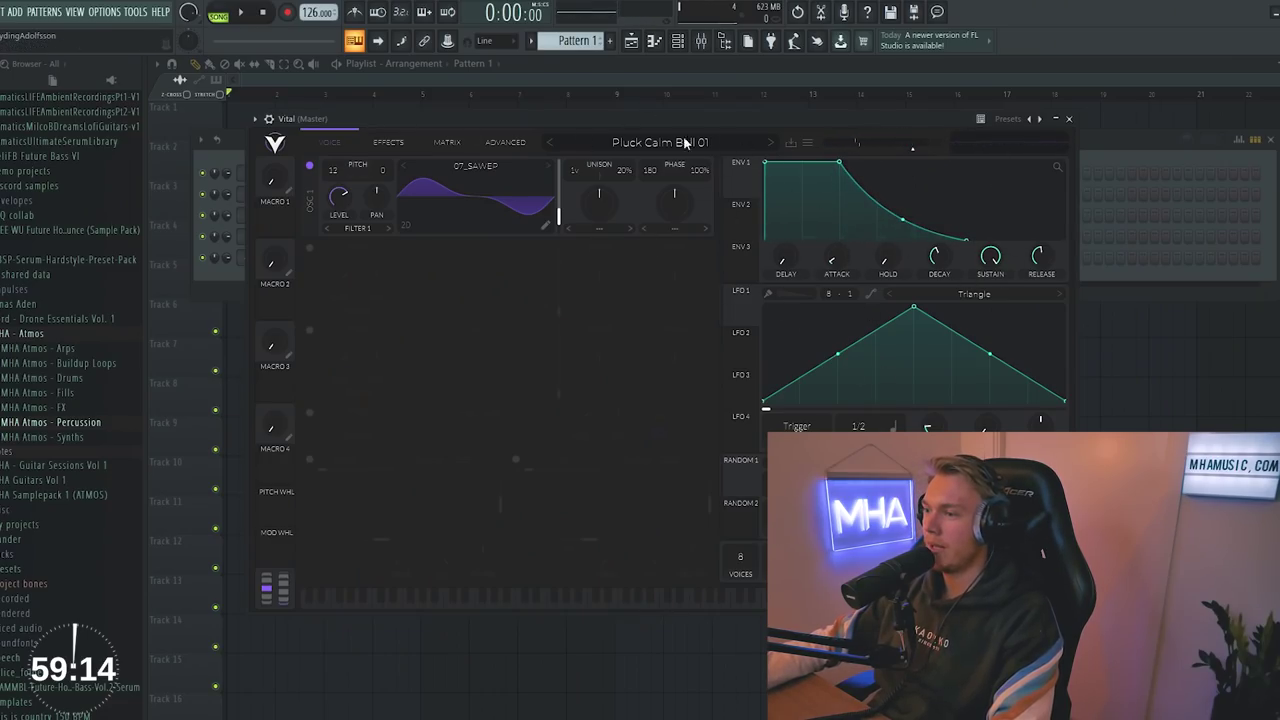
drag(990, 252, 1042, 261)
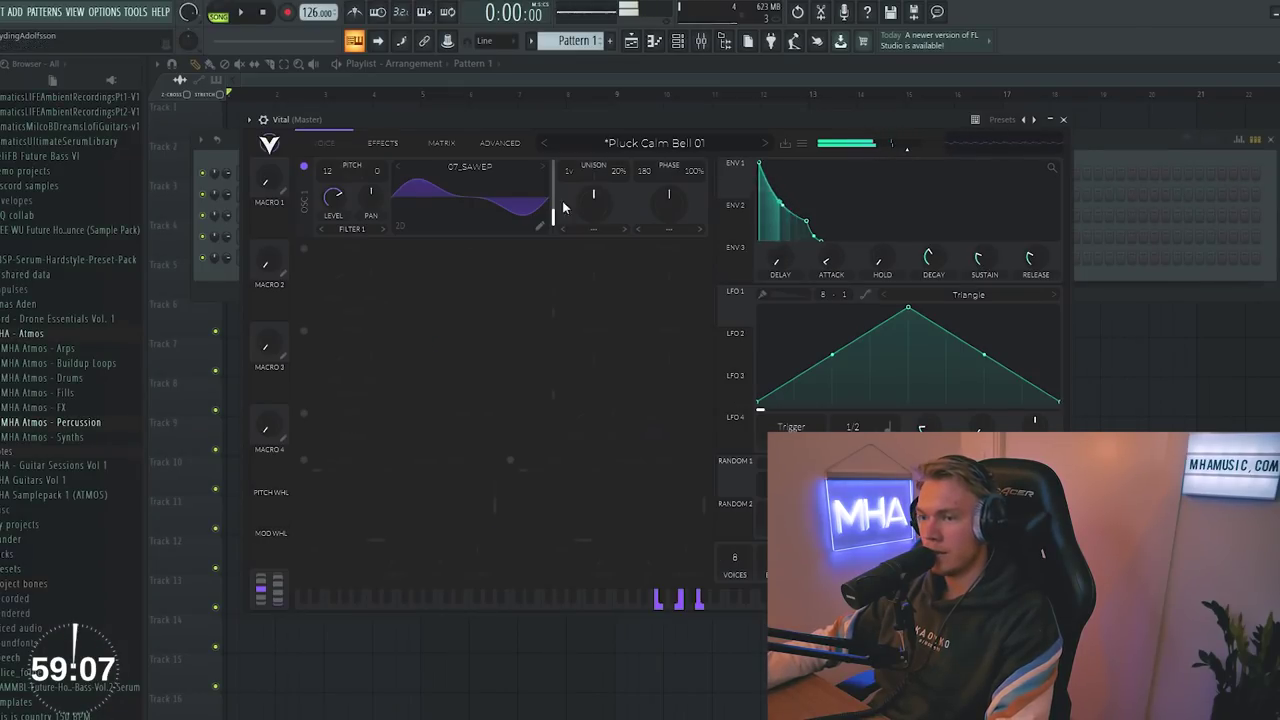
click(360, 144)
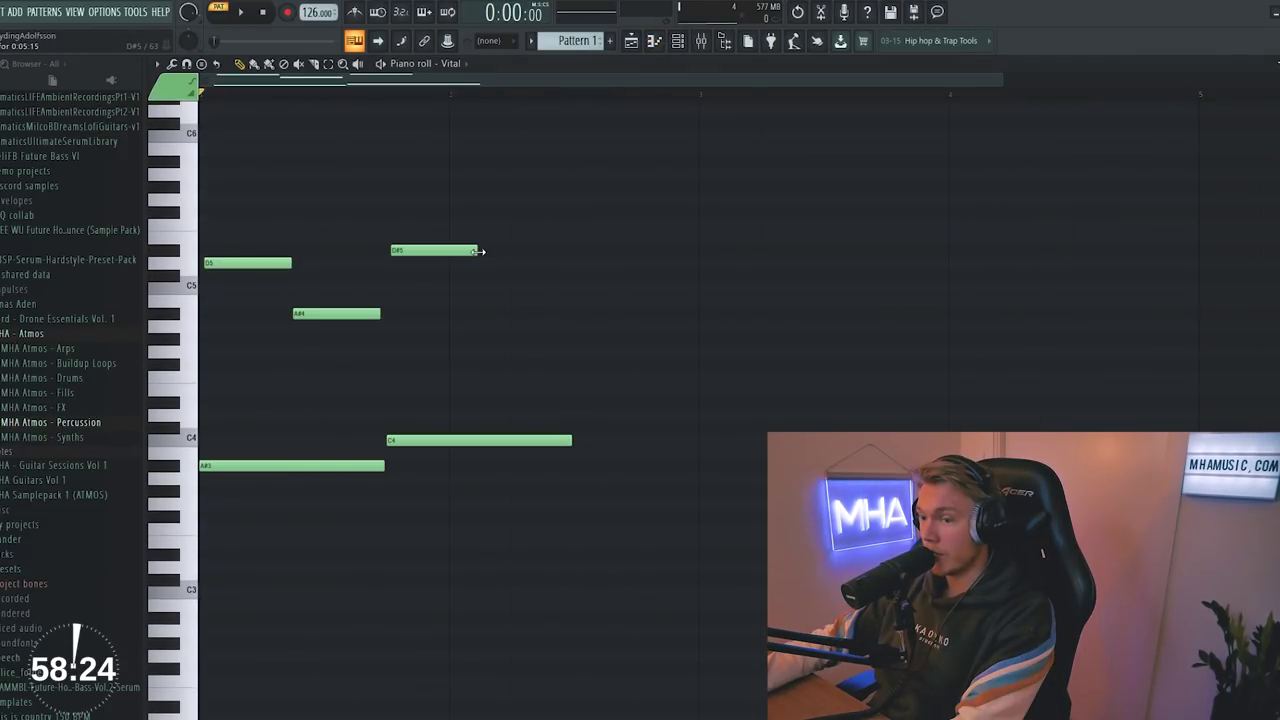
- Copy the four upper melody notes of bars 1 and 2 and paste them into bars 3 and 4
key(space)
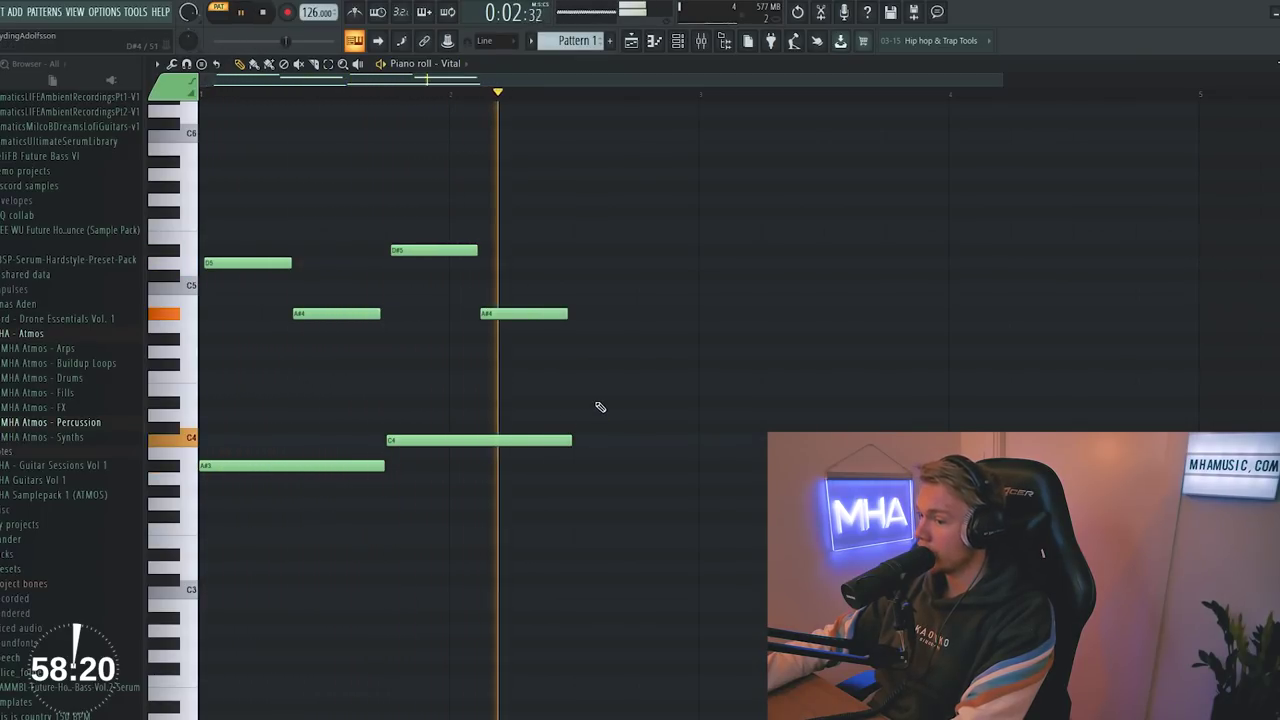
right_click(713, 304)
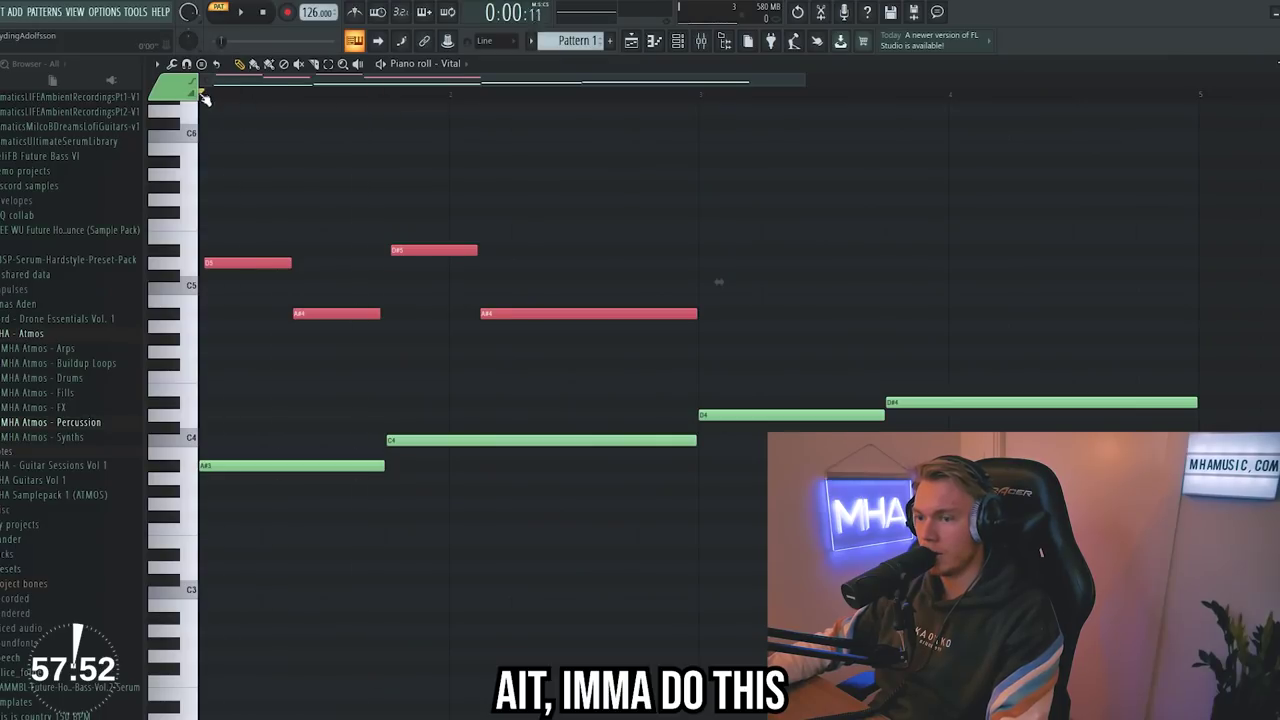
drag(688, 209, 260, 360)
key(ctrl+c)
key(ctrl+v)
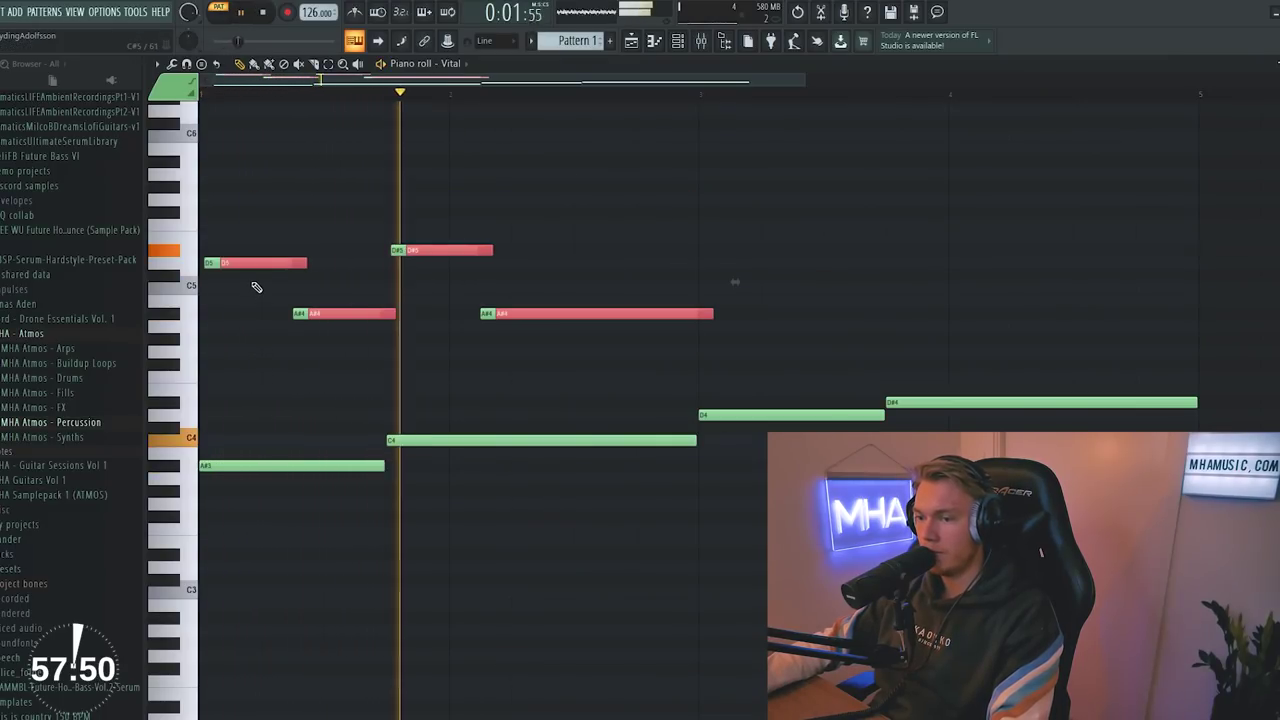
drag(243, 265, 287, 265)
key(space)
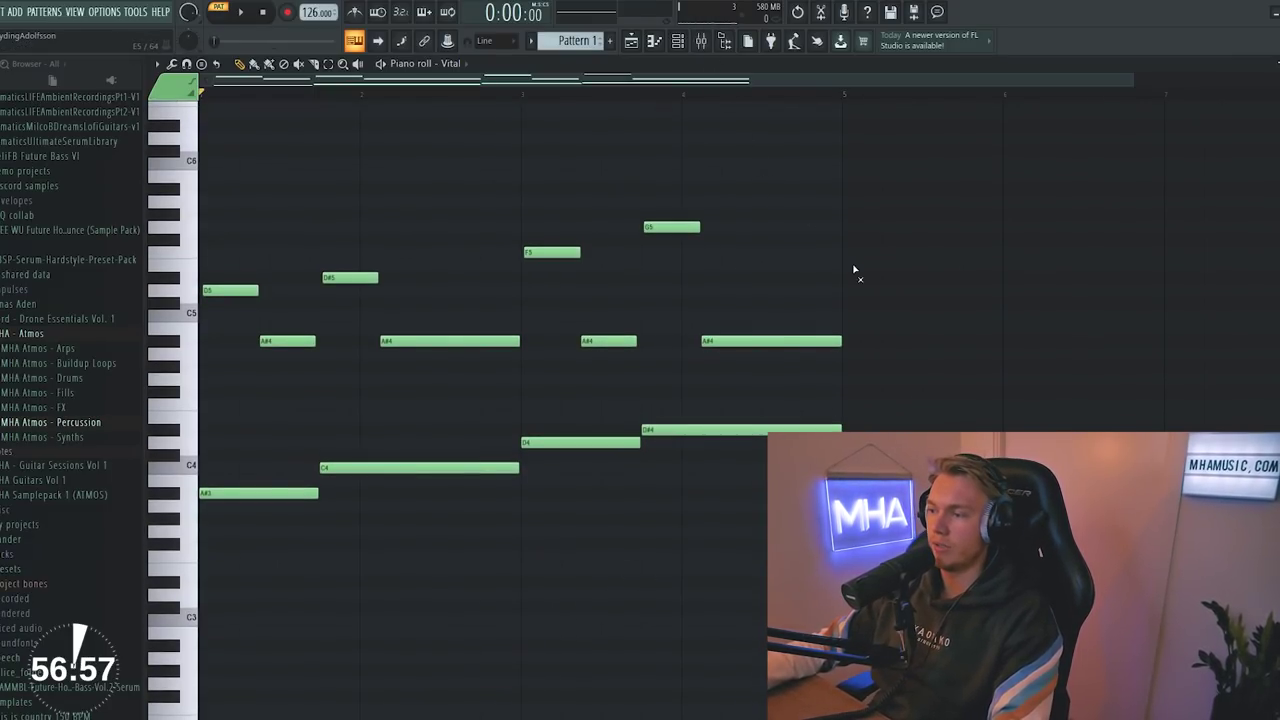
- Route the Vital channel to mixer track 1 while the pattern plays
key(space)
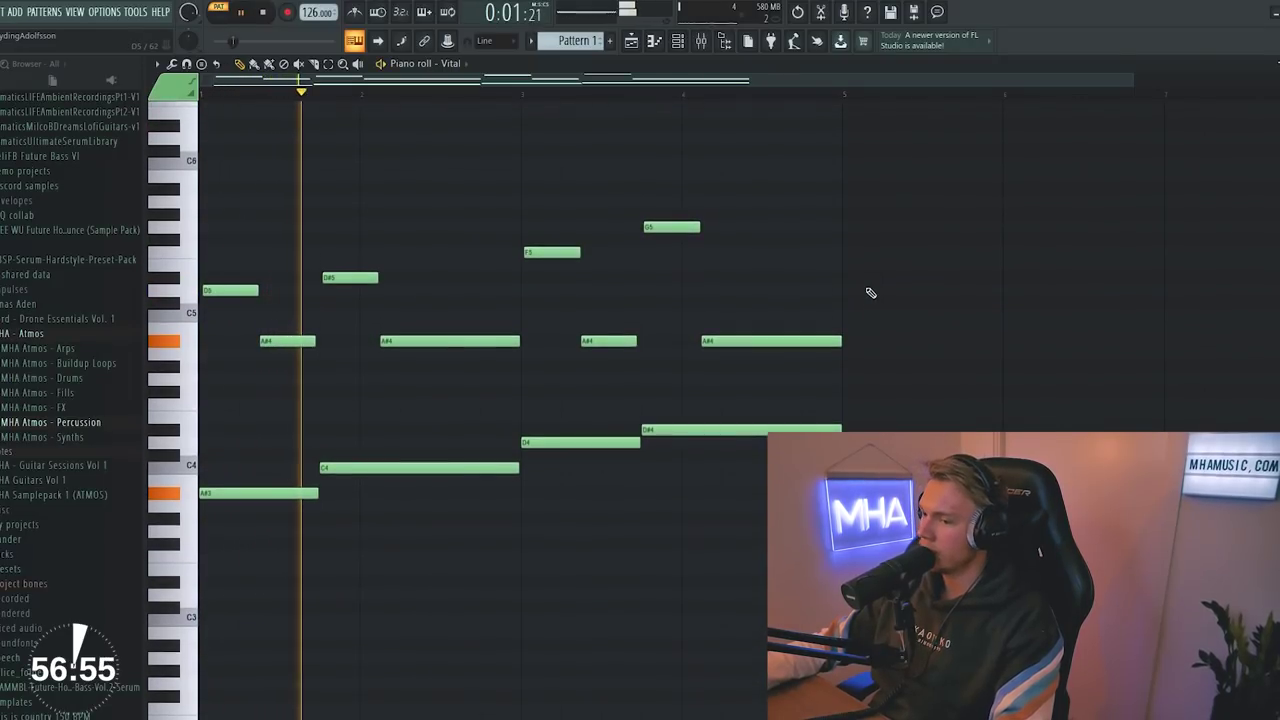
key(F9)
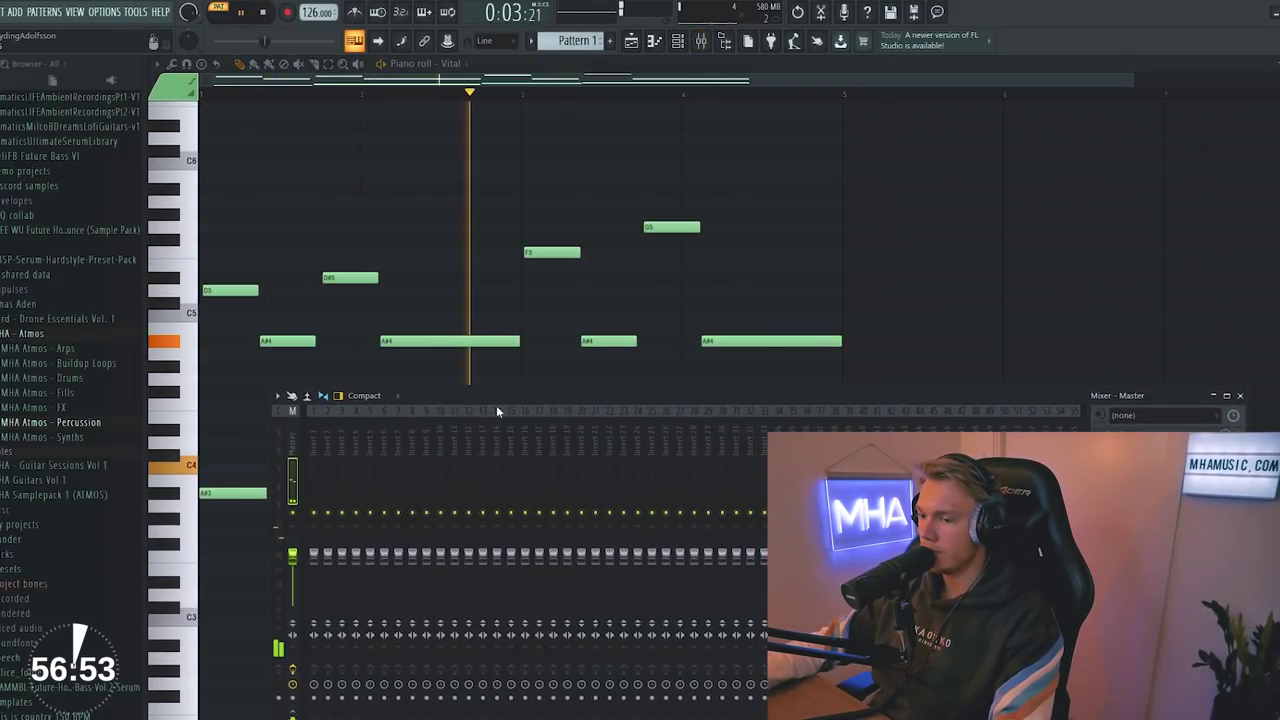
right_click(316, 470)
click(478, 480)
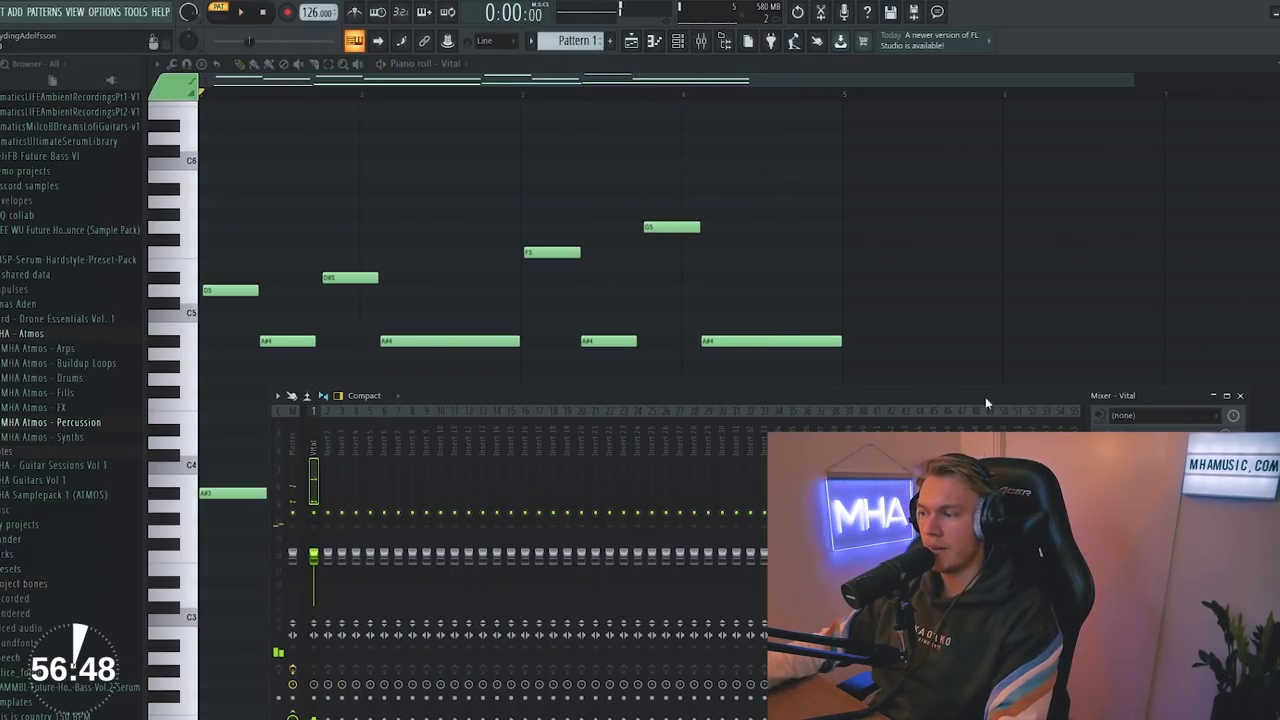
key(F9)
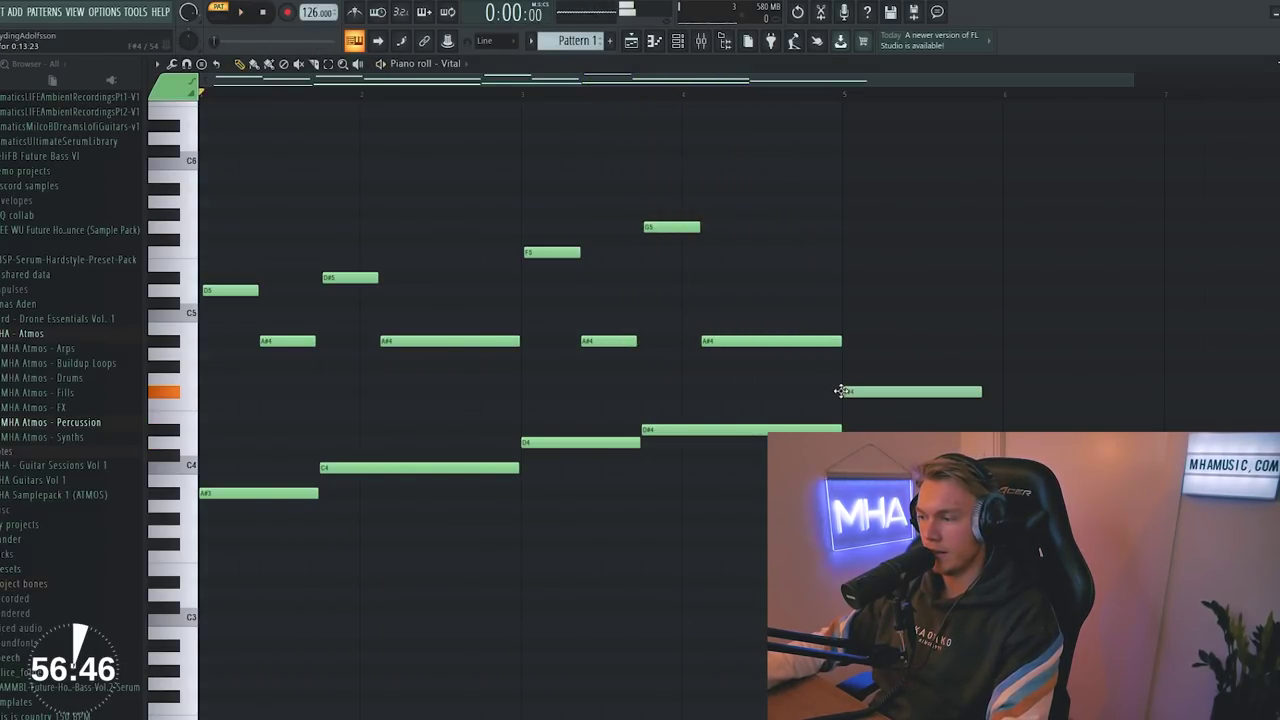
- Insert ValhallaVintageVerb on the Vital mixer track and set its EQ low cut to 310 Hz
click(986, 391)
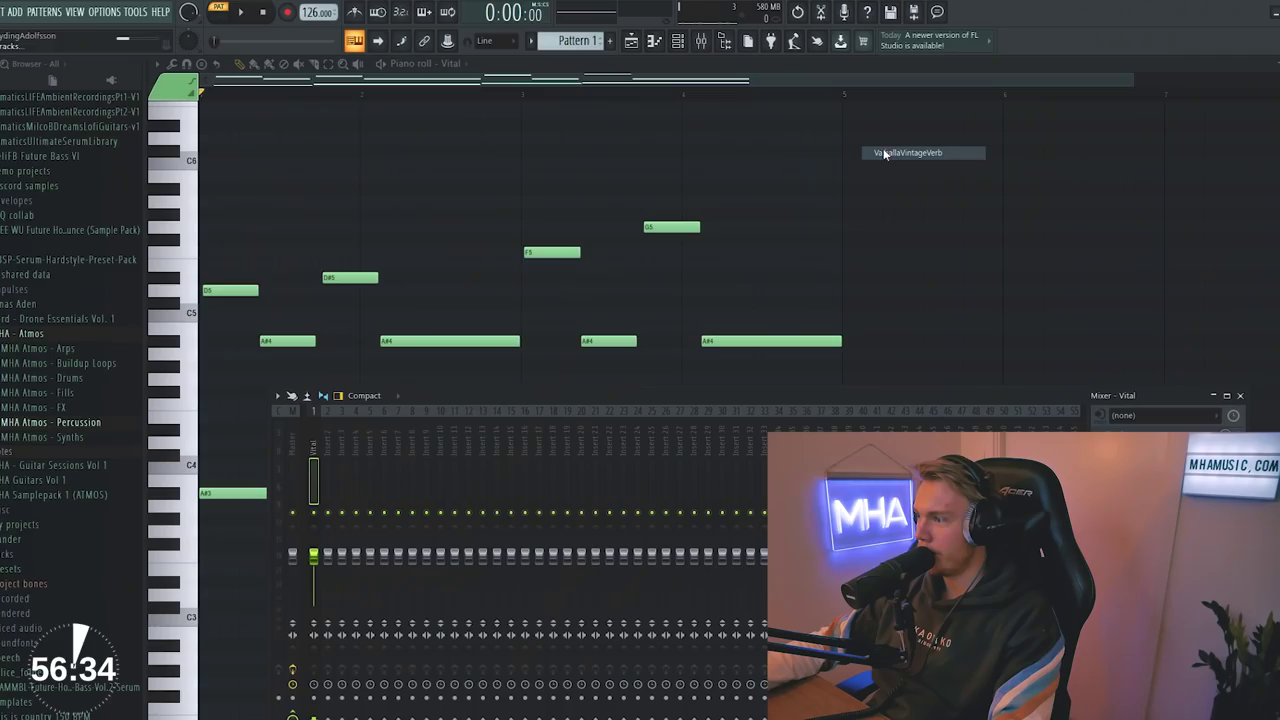
drag(205, 246, 208, 410)
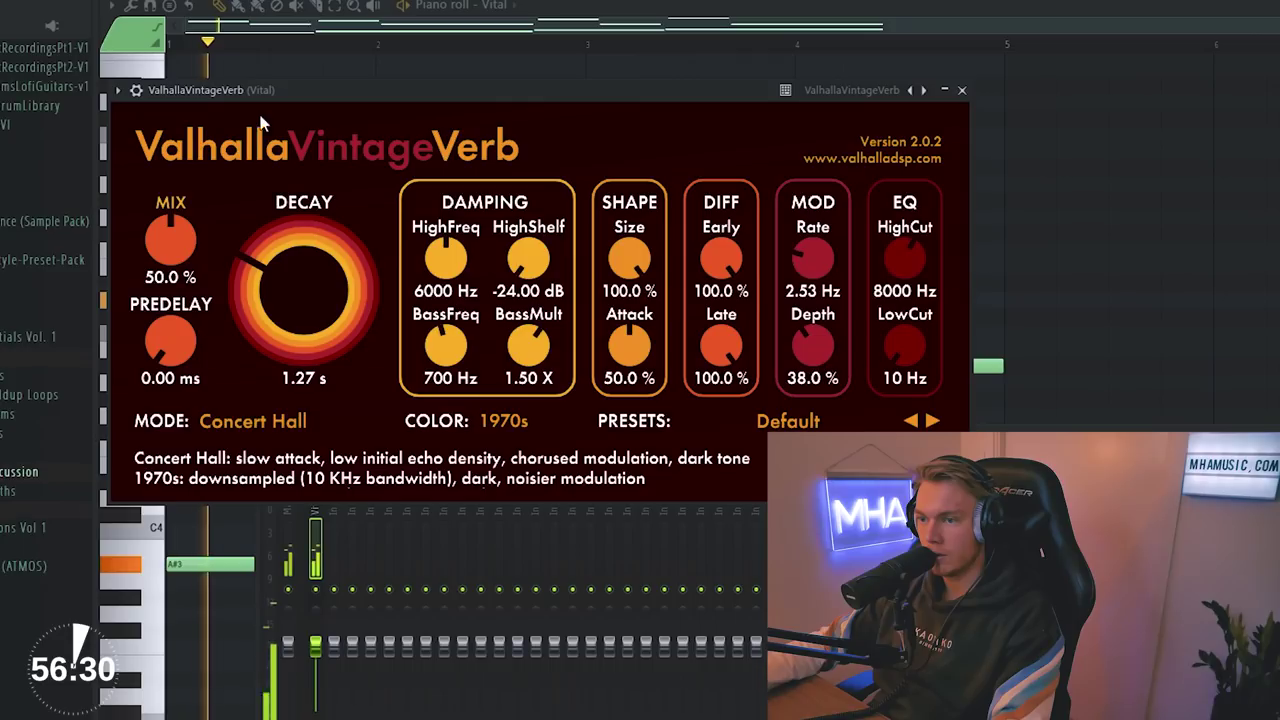
drag(901, 366, 903, 358)
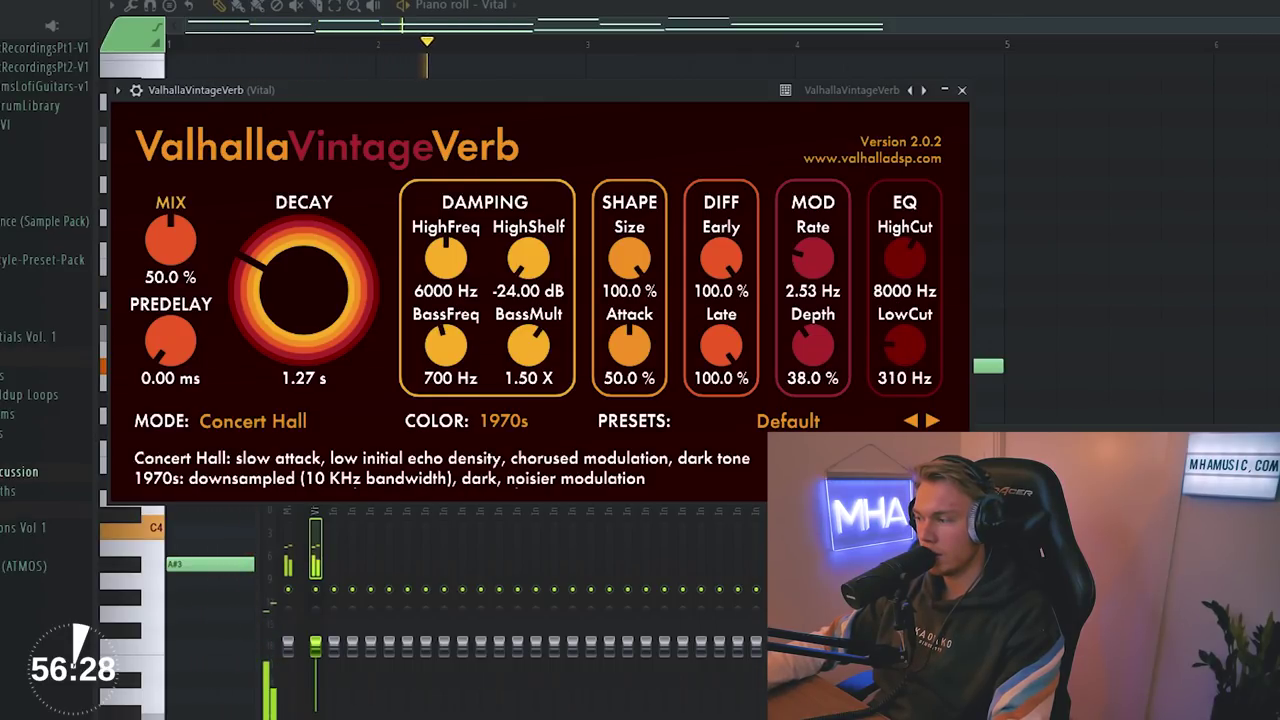
- Add RC-20 Retro Color to the Vital mixer track after the reverb and play the pattern
click(1100, 466)
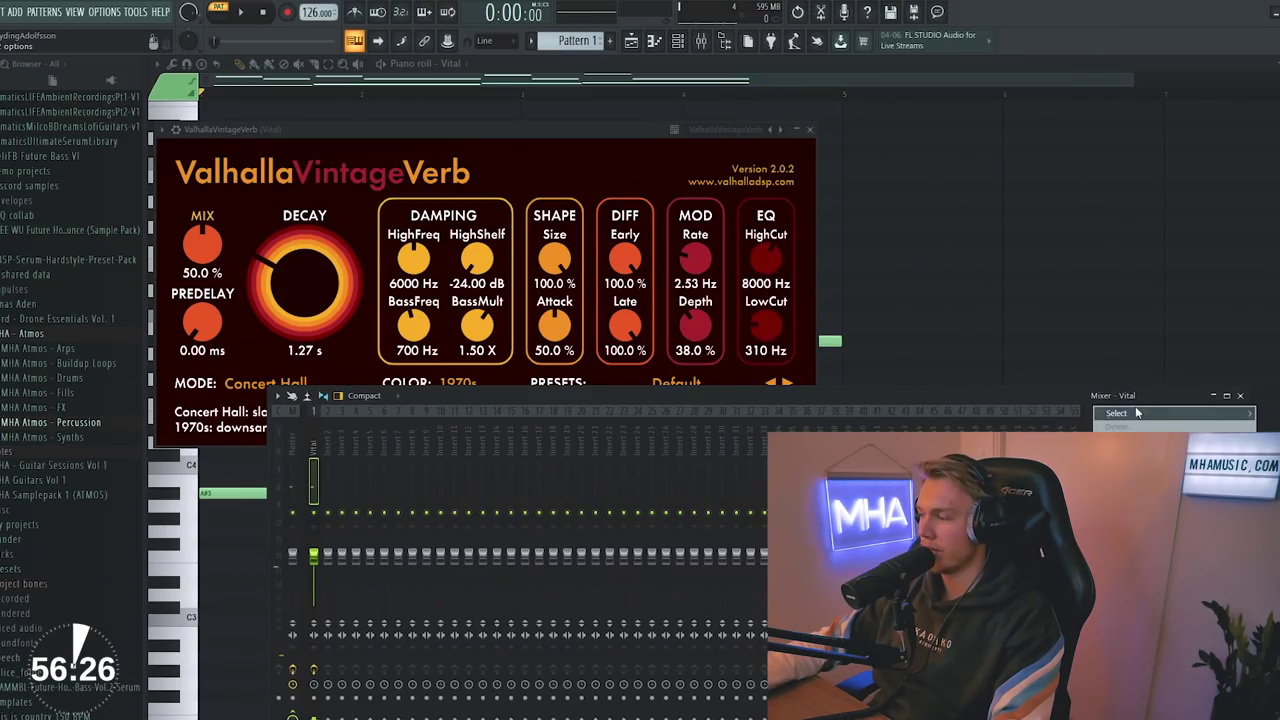
click(1101, 436)
mouse_move(1120, 413)
click(912, 23)
key(space)
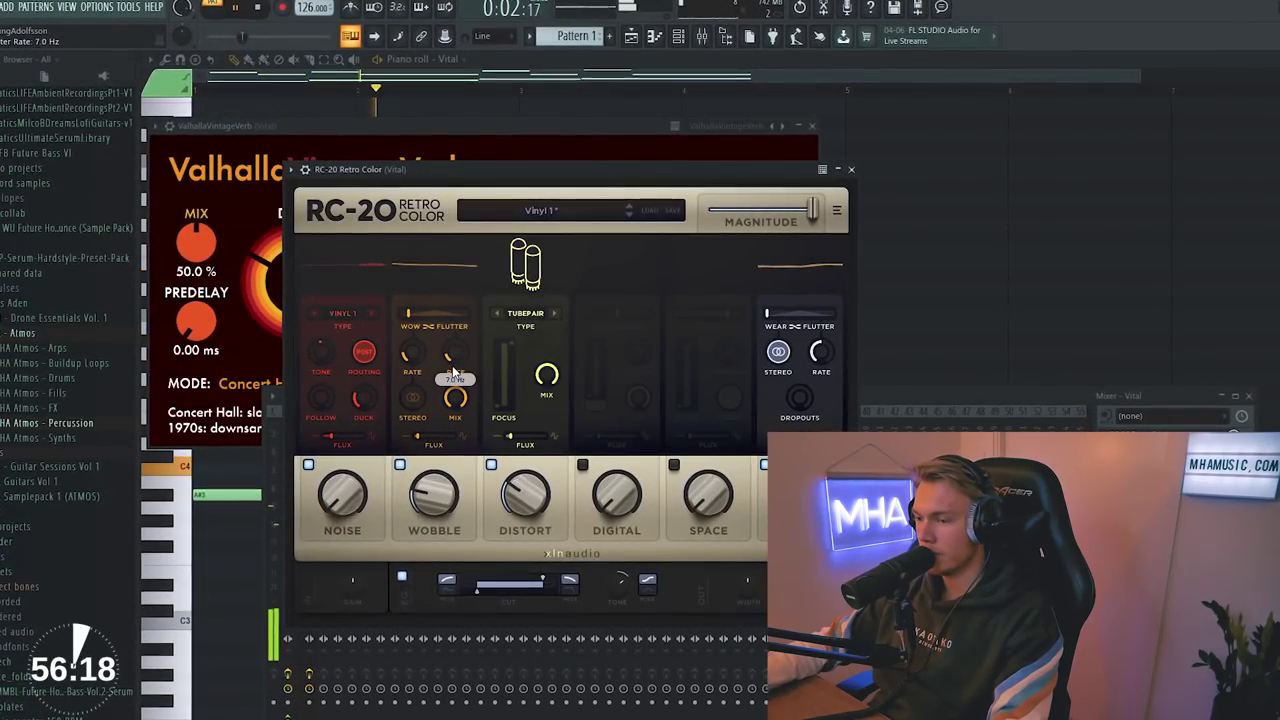
- Set the RC-20 wobble flutter rate to about 6.7 Hz and toggle the Space and Digital modules
drag(454, 366, 455, 356)
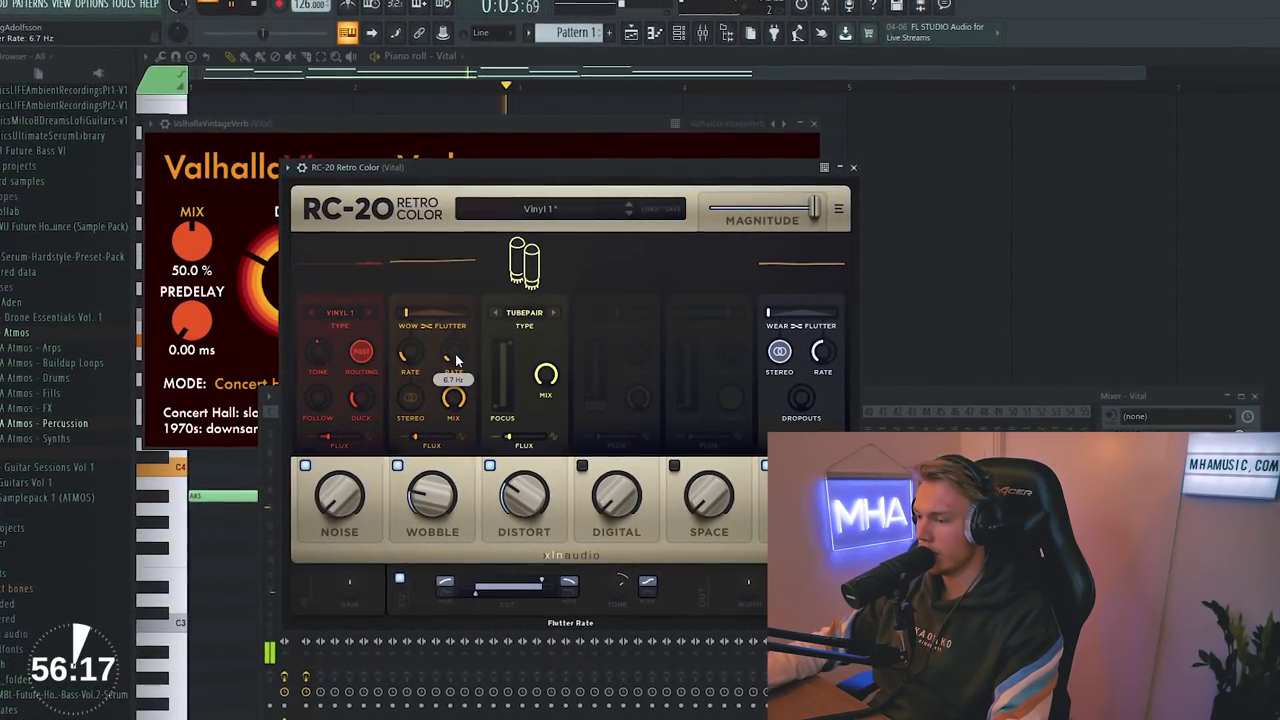
click(674, 466)
click(581, 466)
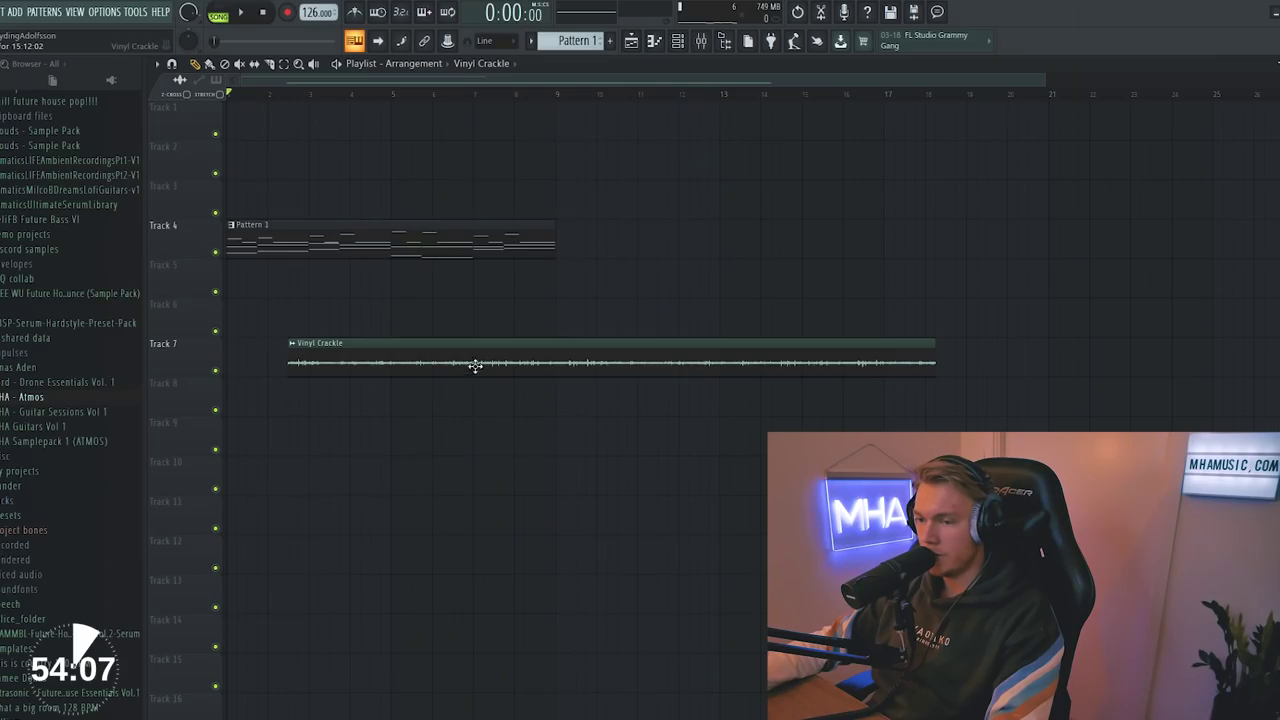
- Open the channel settings of the Vinyl Crackle clip on playlist track 7
double_click(391, 362)
click(581, 166)
double_click(666, 362)
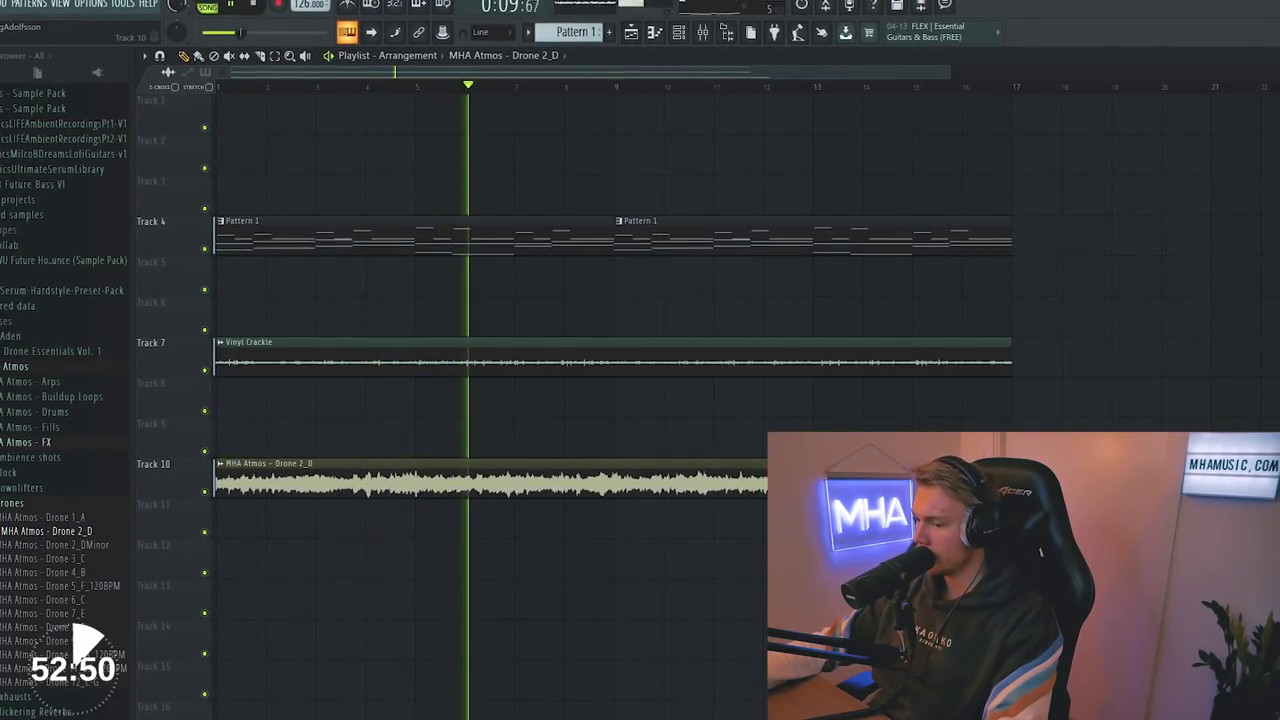
- Set the channel volume of the MHA Atmos - Drone 2_D clip to 20% and close its settings
double_click(575, 482)
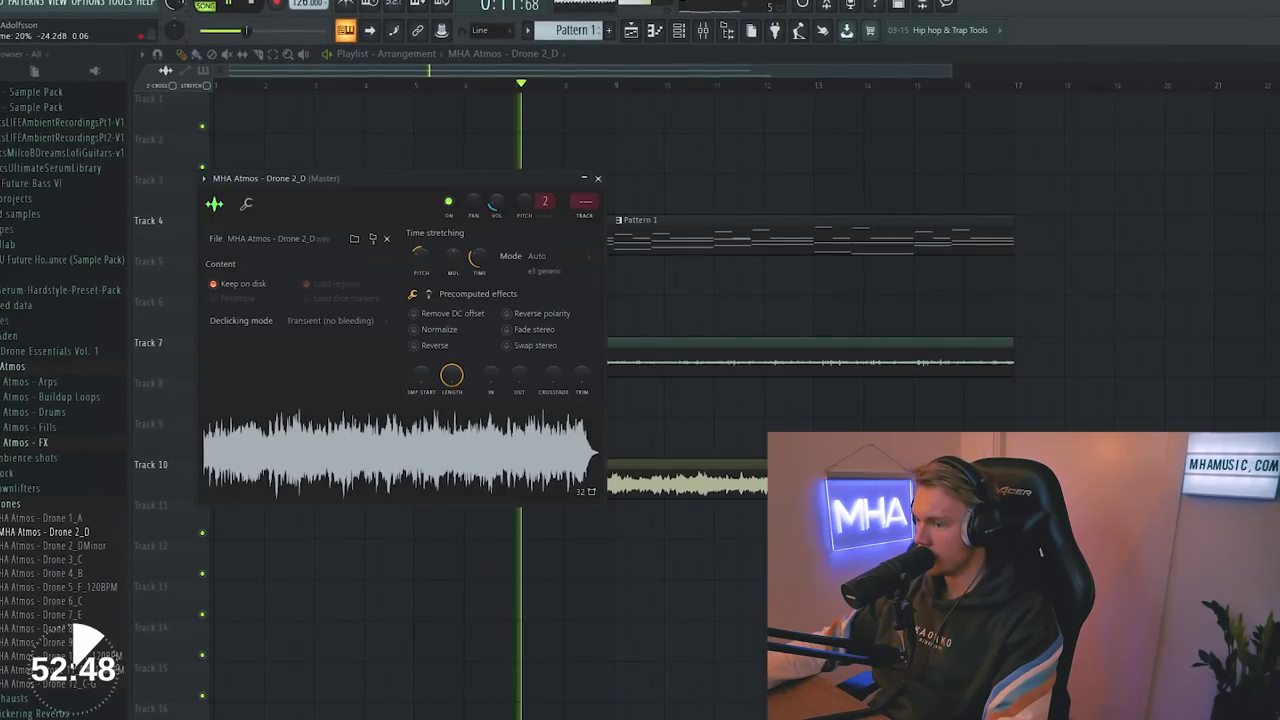
click(598, 179)
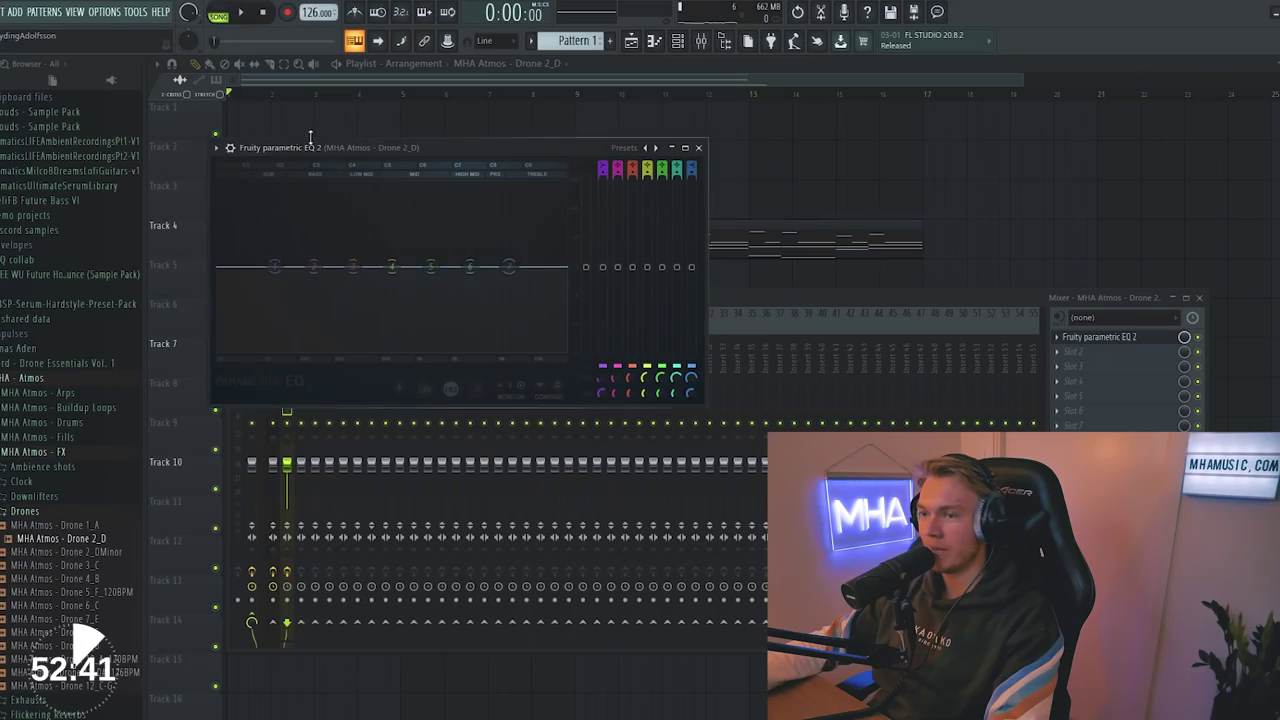
- Reposition the drone mixer track's Fruity parametric EQ 2 window and bring up its plugin options
drag(310, 140, 349, 137)
click(255, 145)
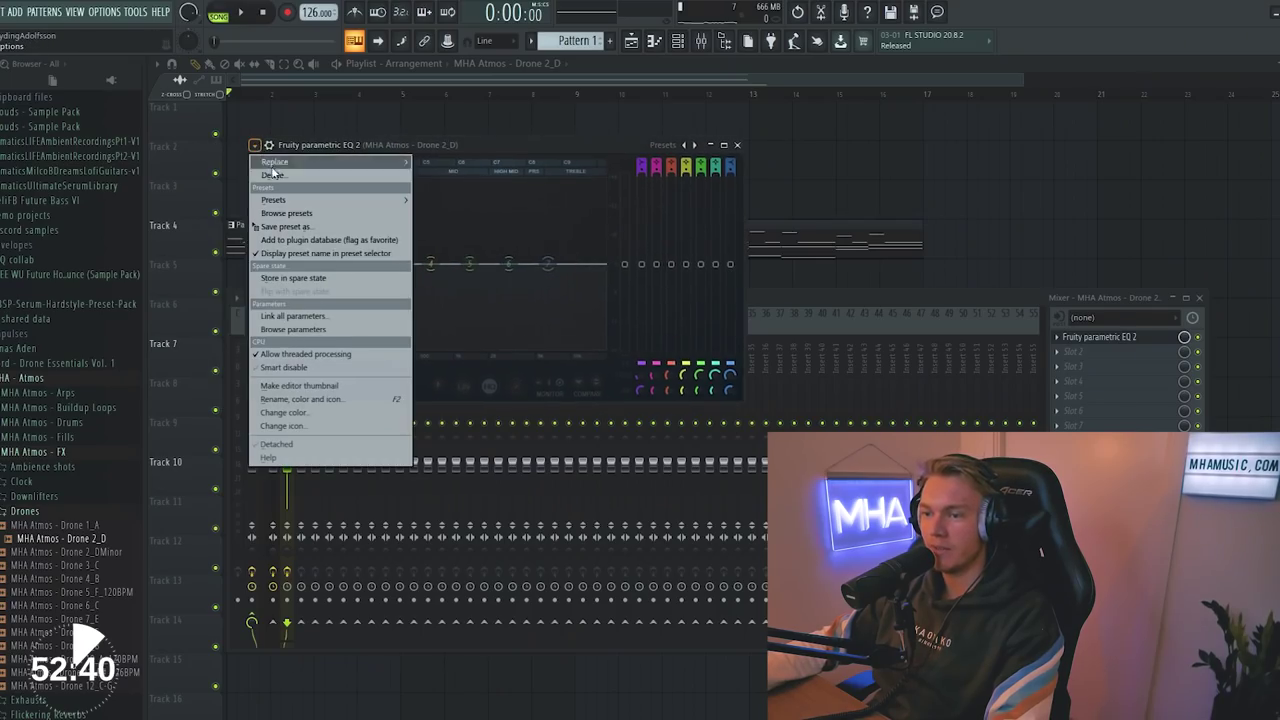
click(271, 263)
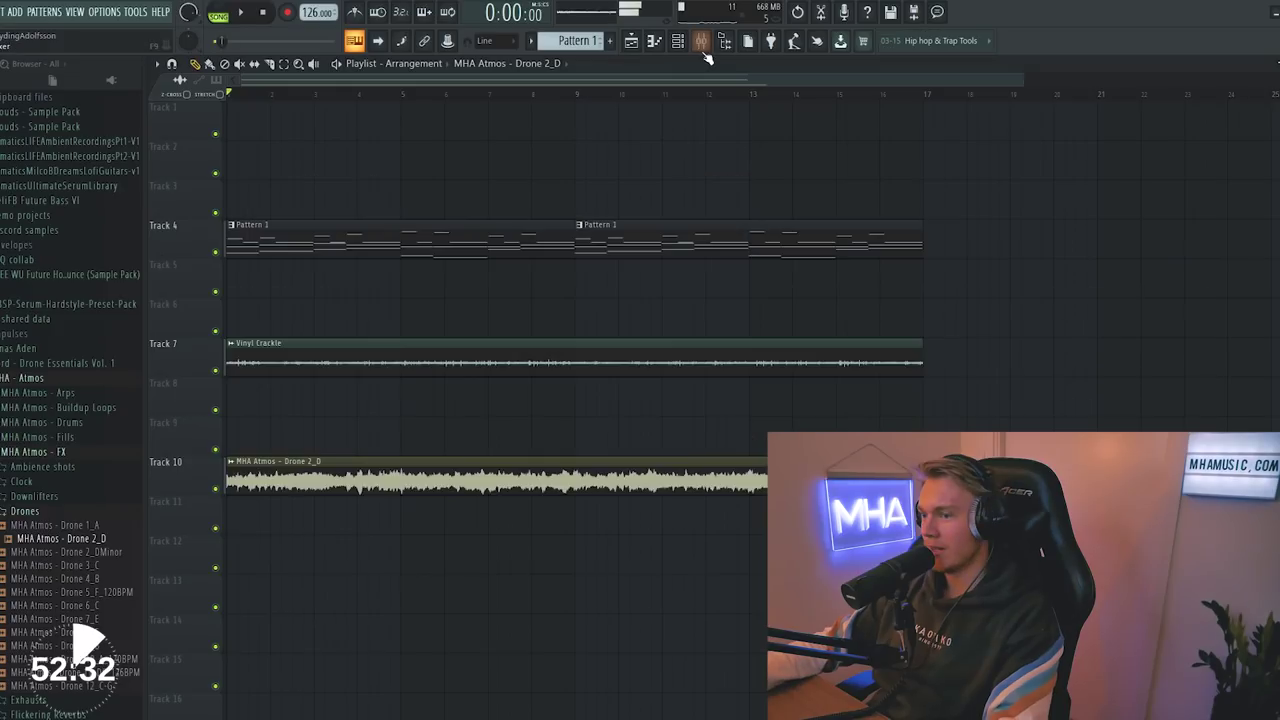
click(1158, 341)
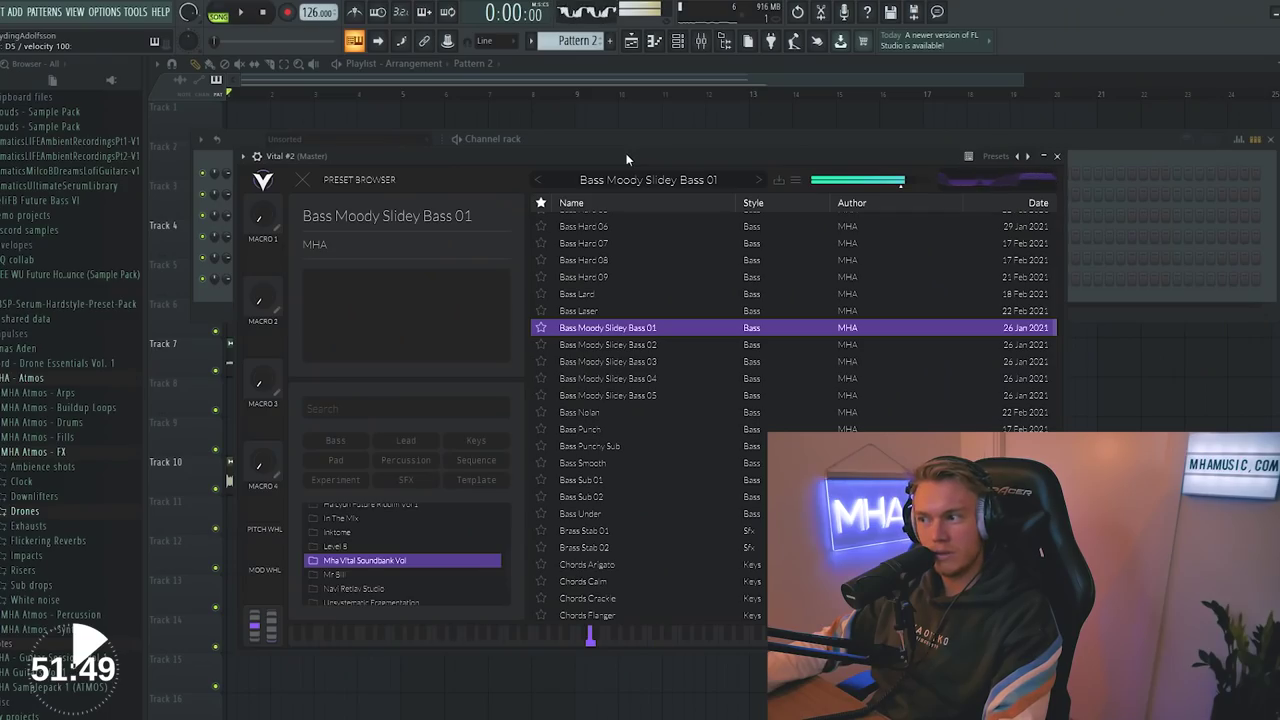
- Step through the bass presets in Vital #2 to Bass Moody Slidey Bass 03 and close the synth
click(766, 181)
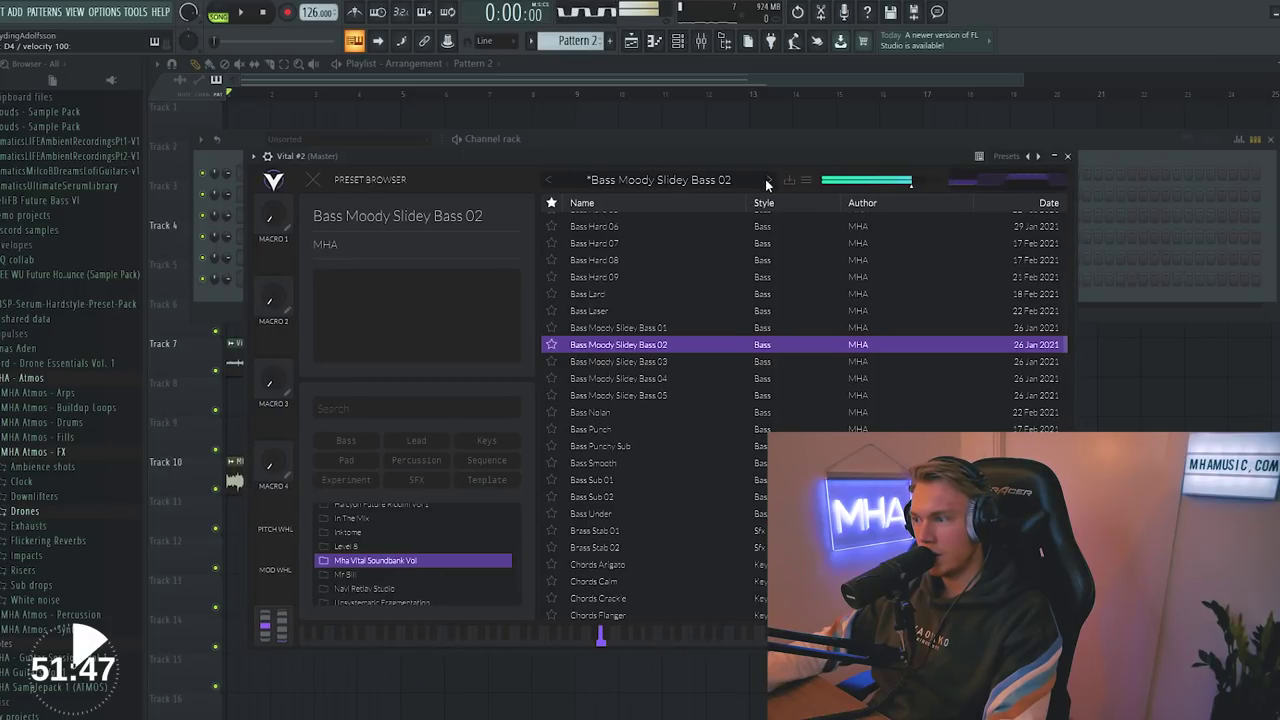
click(766, 180)
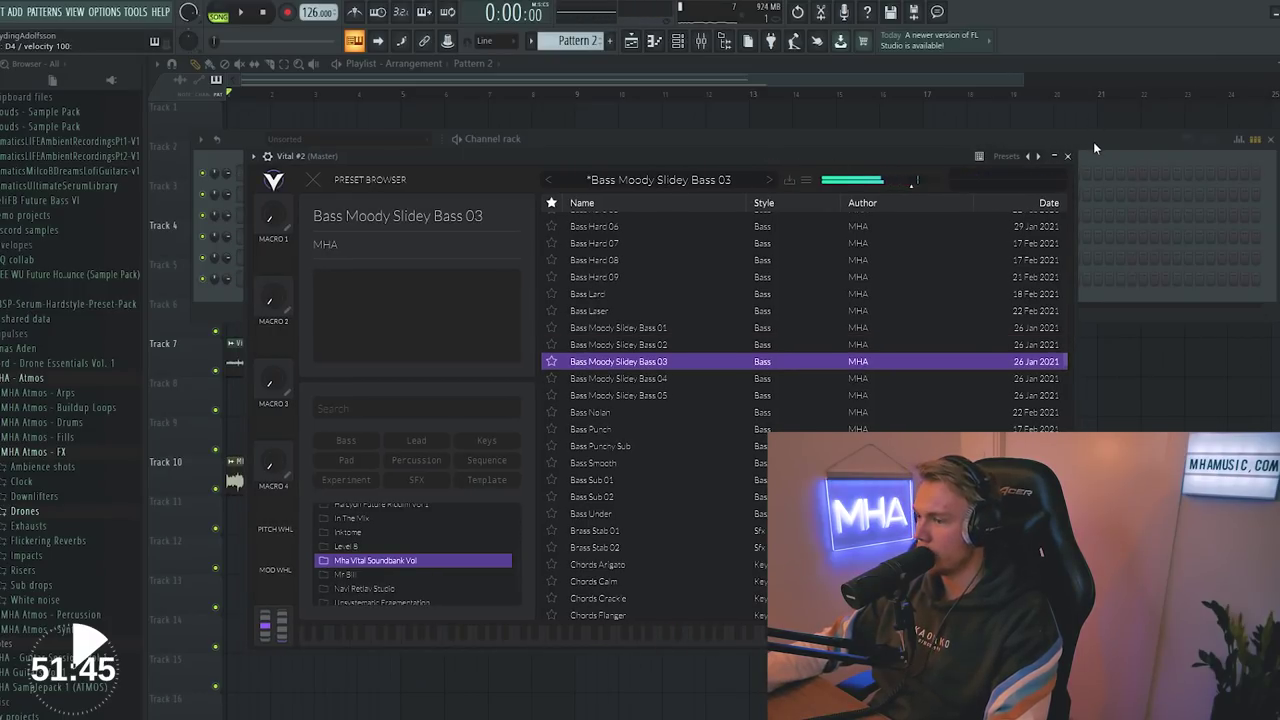
click(1067, 156)
right_click(434, 272)
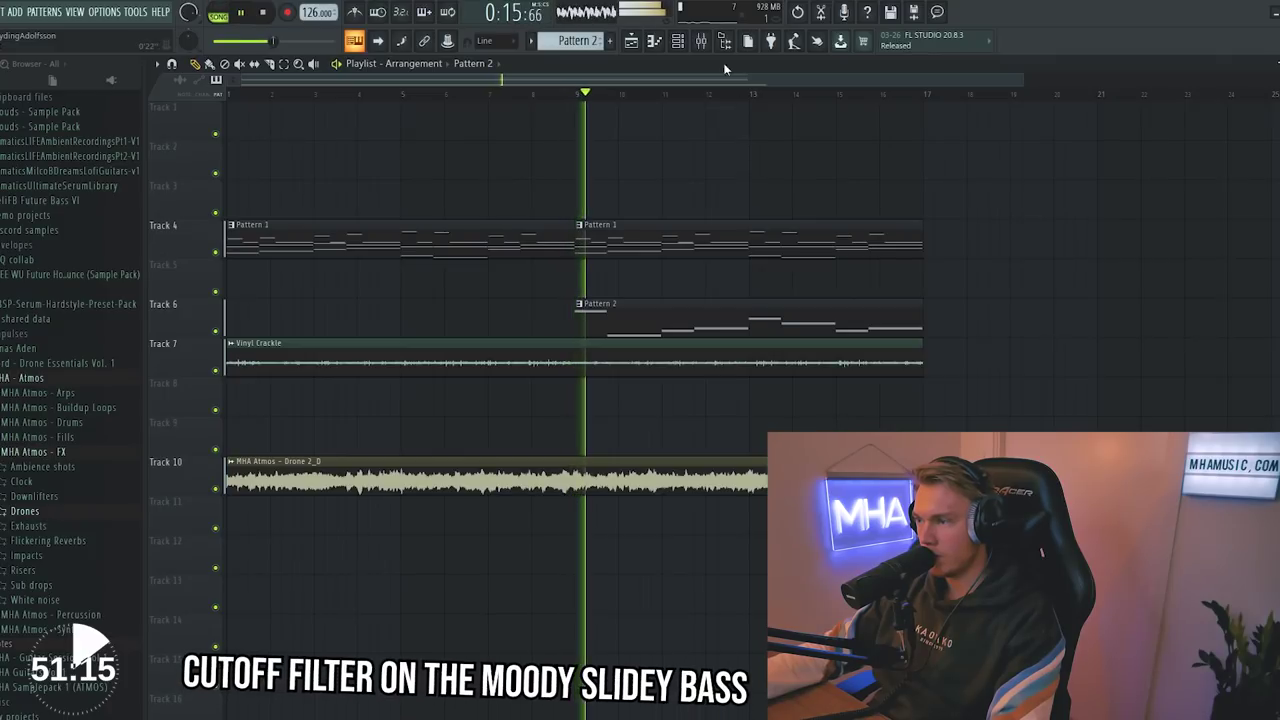
- Open the bass notes of the Pattern 2 clip on track 6 in the piano roll
click(701, 41)
key(F9)
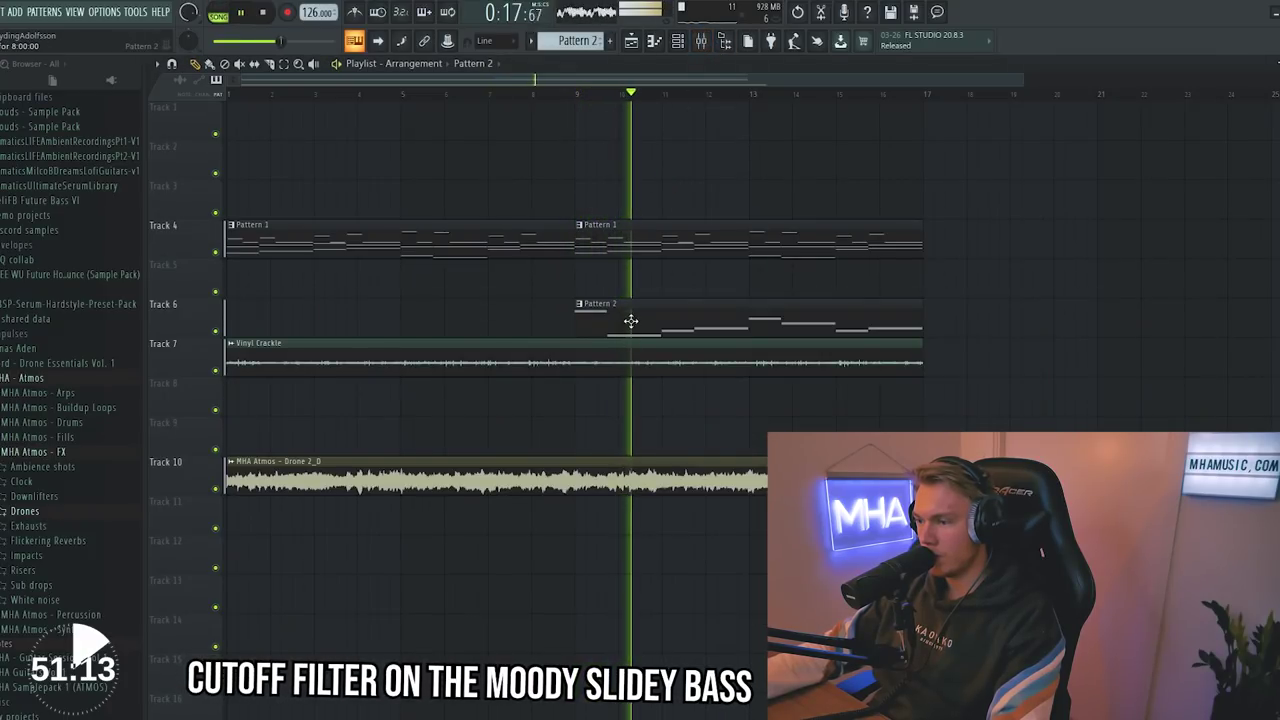
double_click(631, 321)
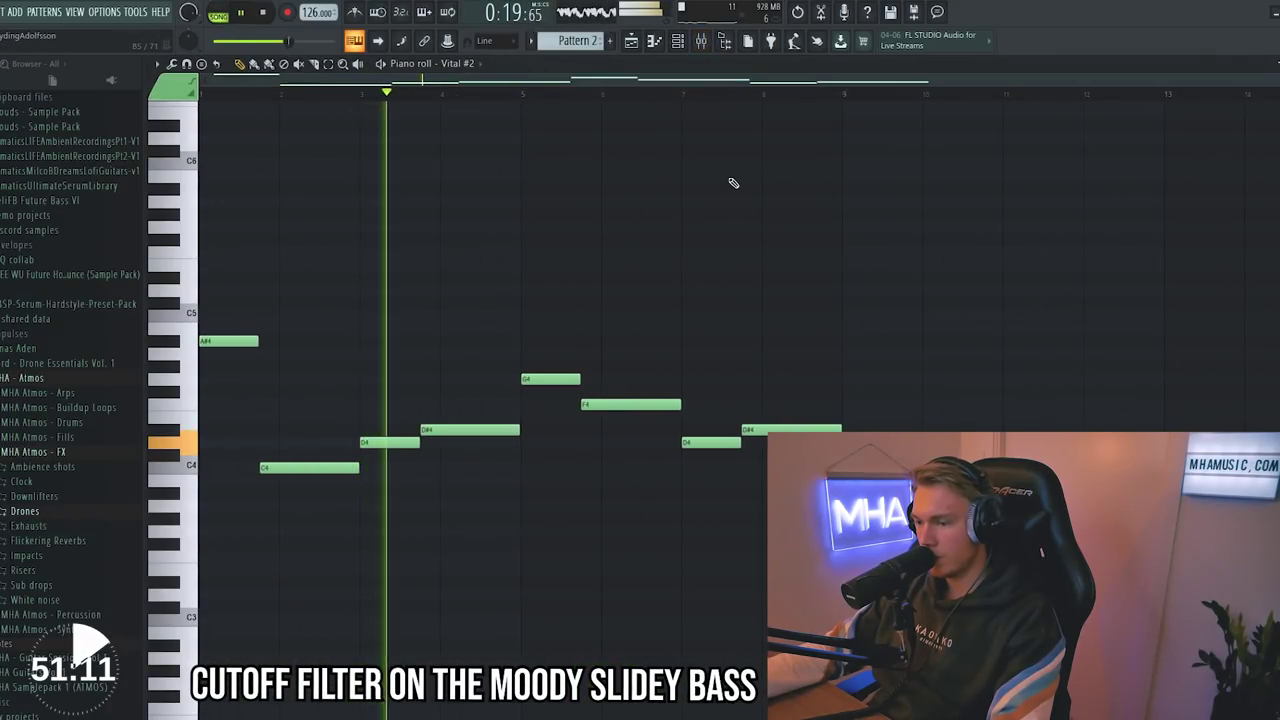
- Lower the Vital #2 mixer track's level to 80% (-4.8 dB) and return to the playlist arrangement
key(F9)
drag(288, 473, 306, 476)
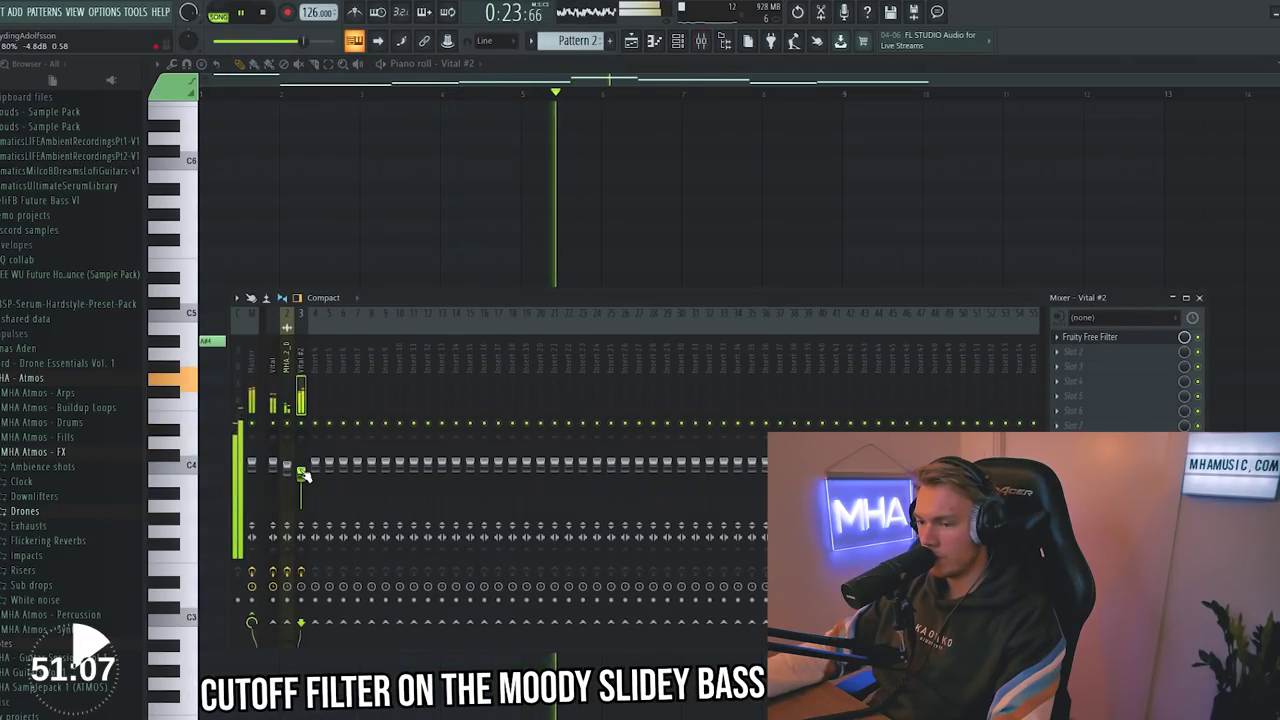
key(F9)
click(635, 44)
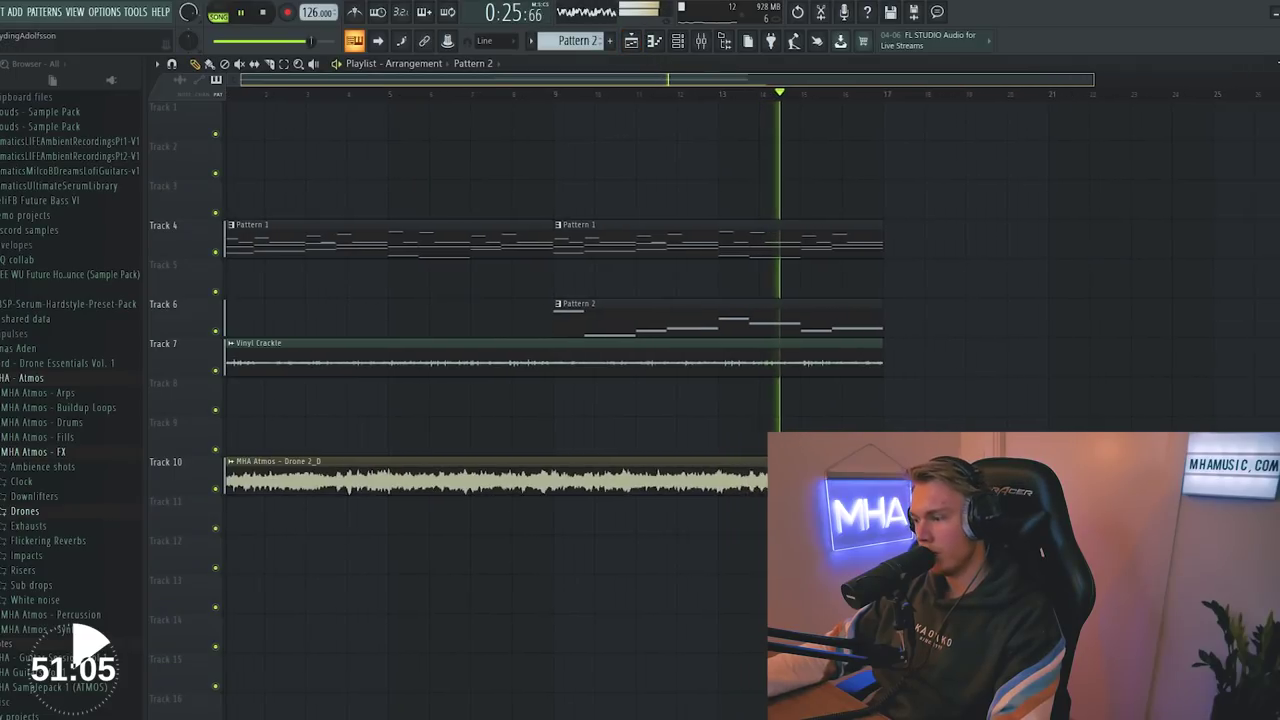
scroll(852, 149, down, 1)
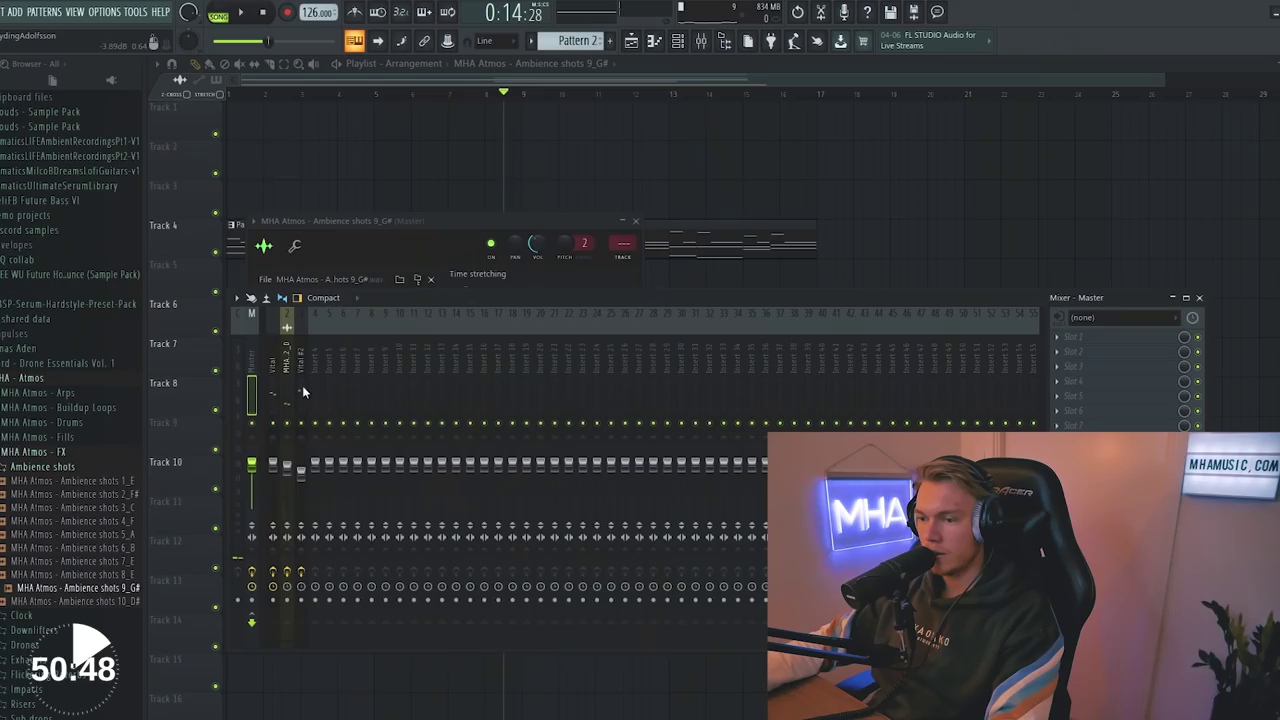
- Route the MHA Atmos - Ambience shots 9_G# channel to mixer track 4 and insert ValhallaVintageVerb on it
right_click(316, 312)
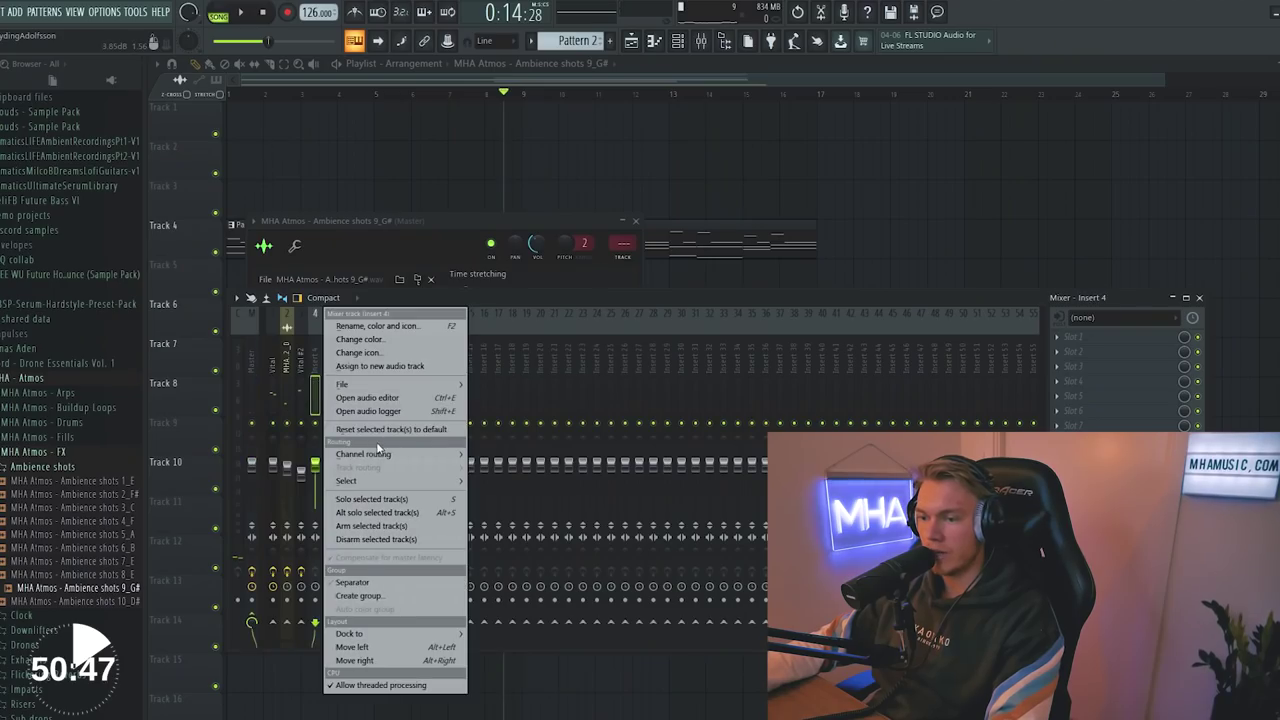
click(480, 455)
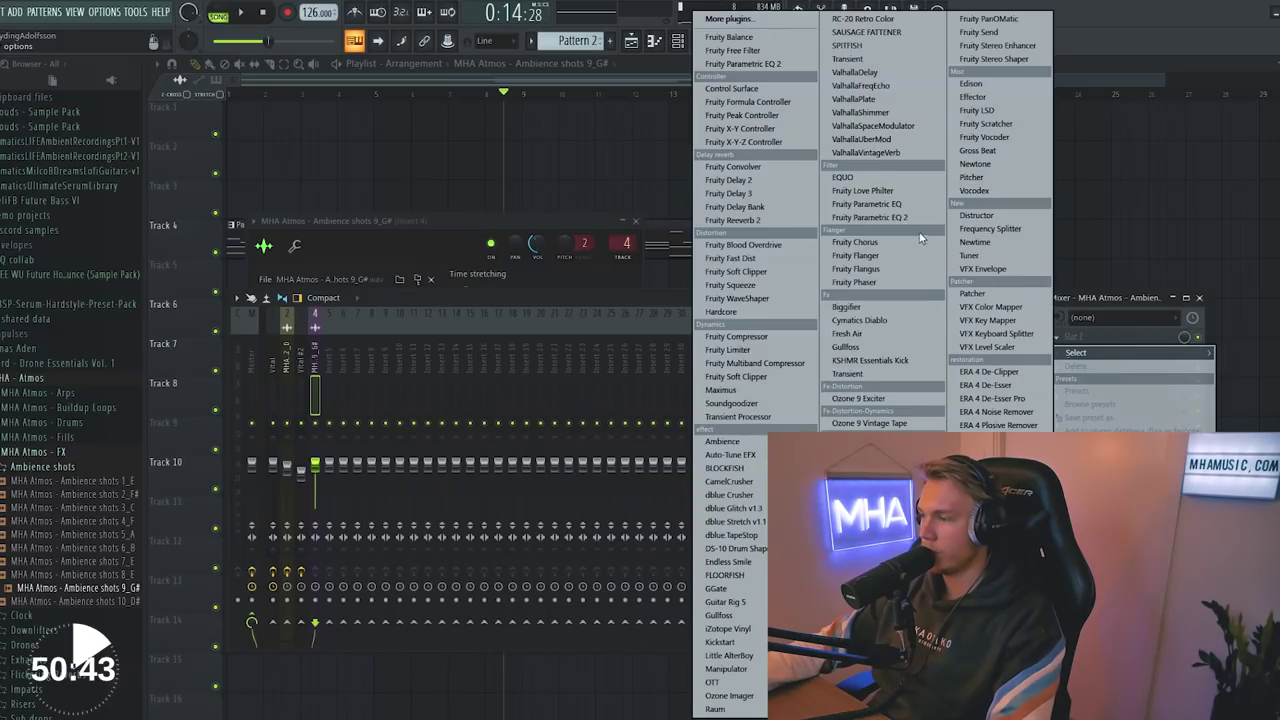
click(866, 153)
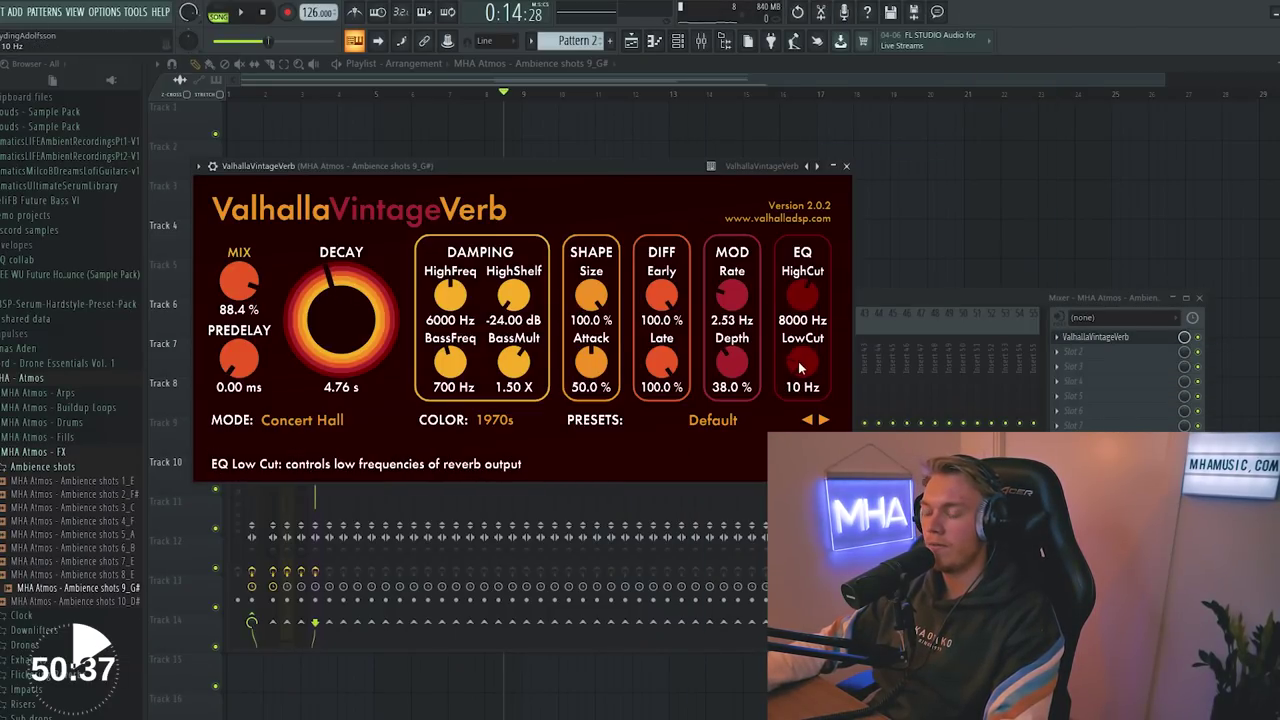
- Play the arrangement from bar 8 to audition the ambience shot's reverb, and check the sample's channel settings
drag(412, 167, 750, 305)
key(space)
drag(577, 418, 577, 411)
key(space)
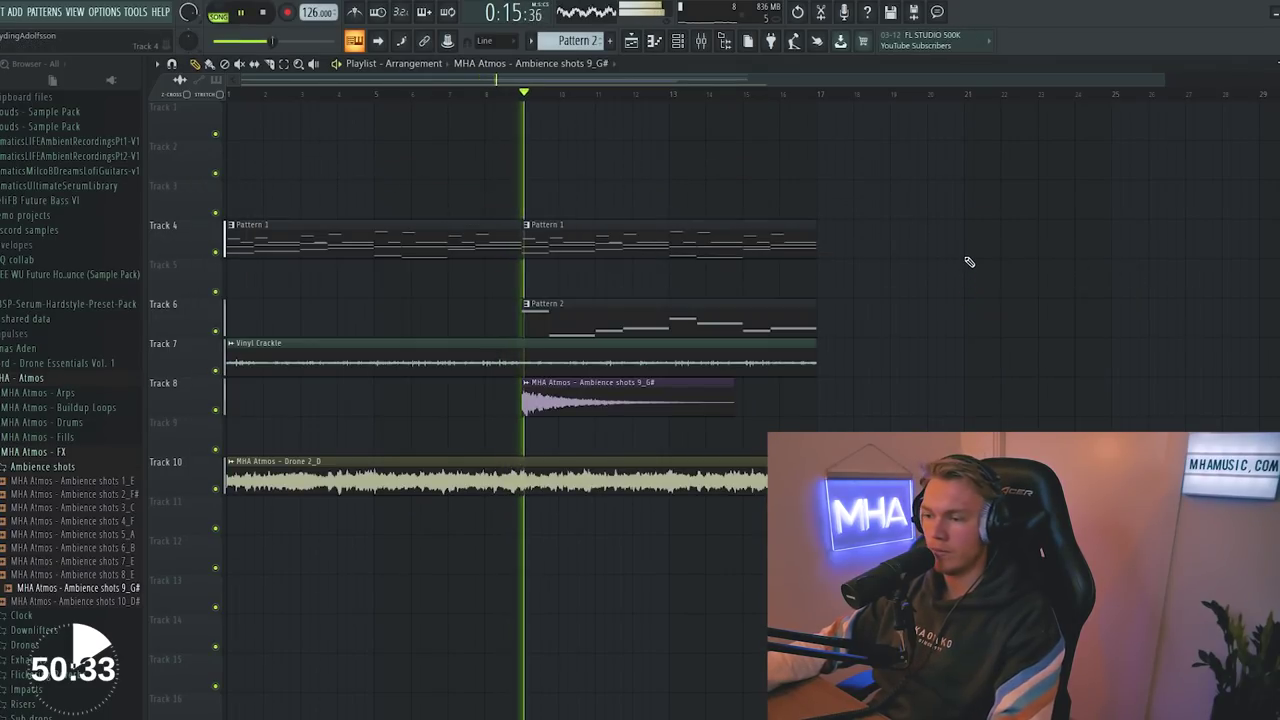
double_click(726, 397)
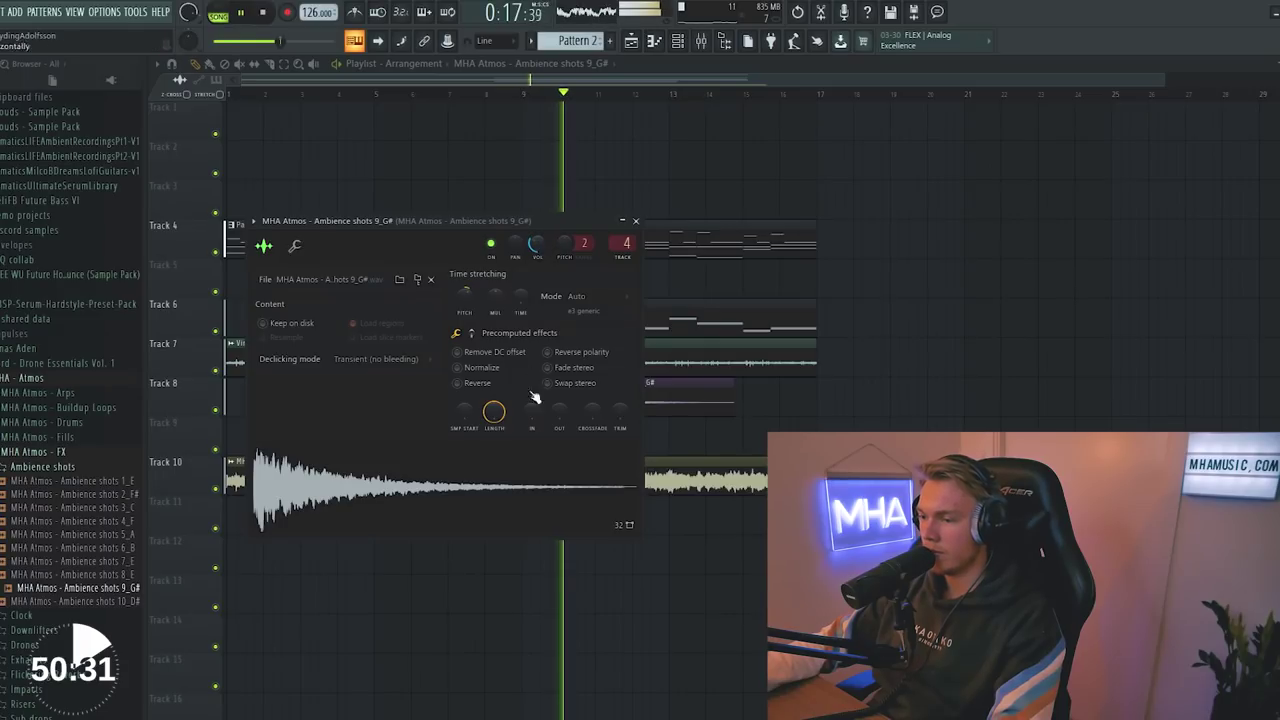
key(Escape)
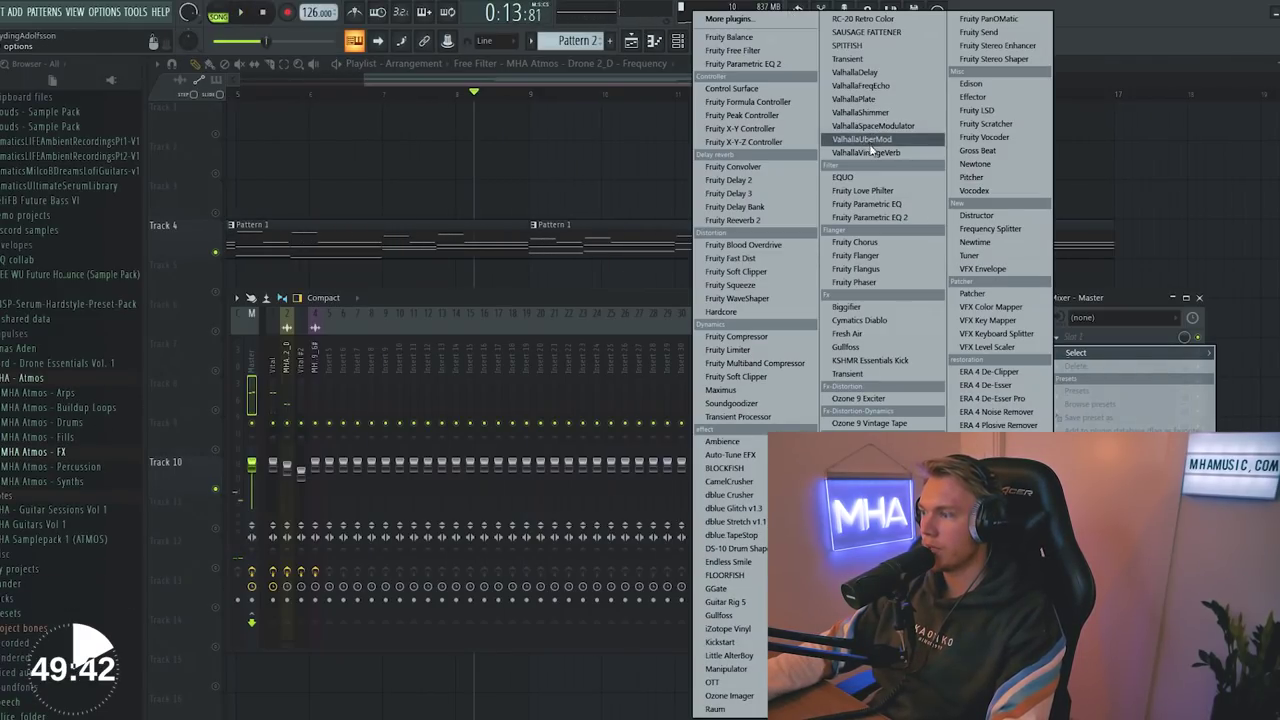
- Insert ValhallaVintageVerb in the Master track's first effect slot and reopen the mixer to change that slot's effect
click(866, 152)
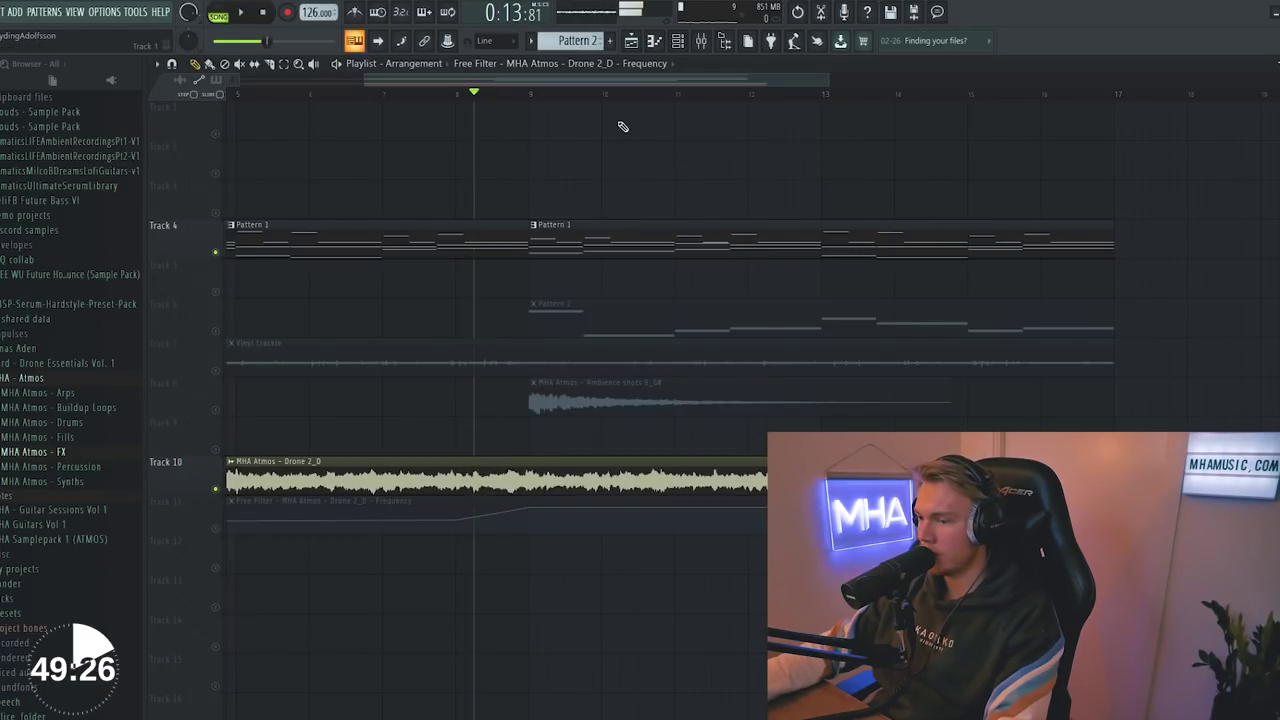
click(702, 45)
click(1100, 352)
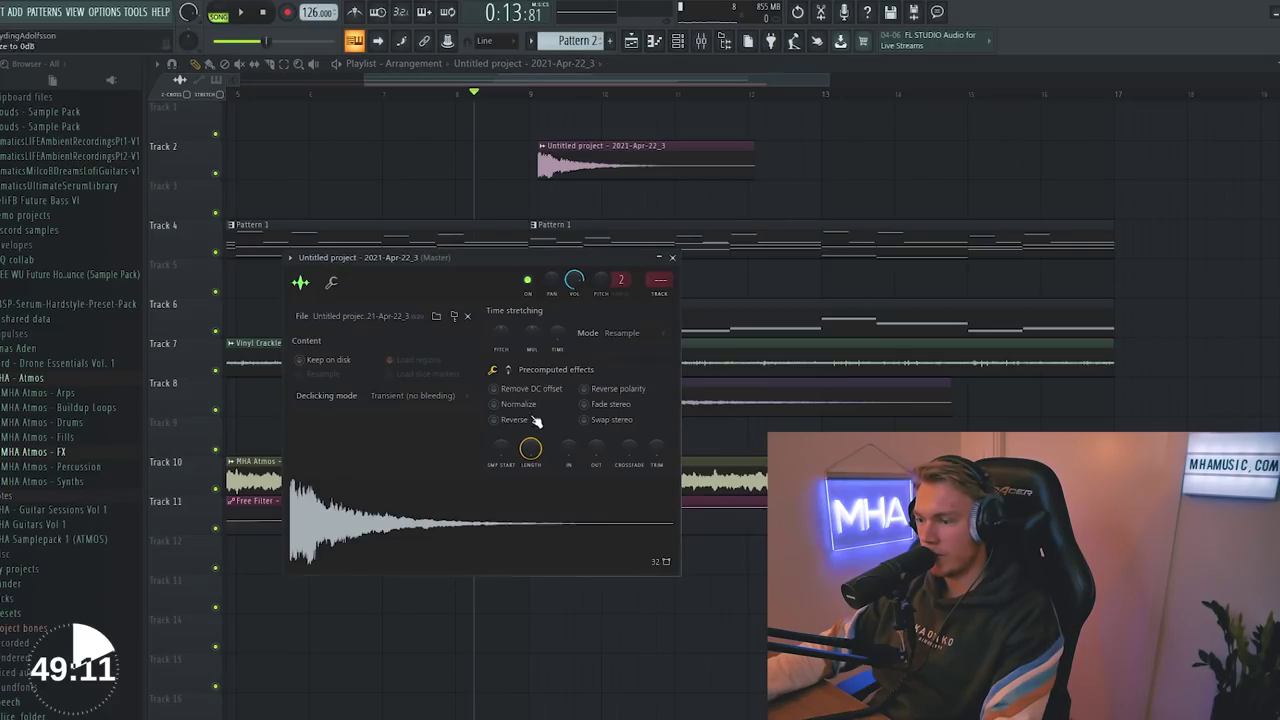
- Reverse the rendered ambience clip on track 2, position it as a riser into bar 9, and audition it
click(515, 420)
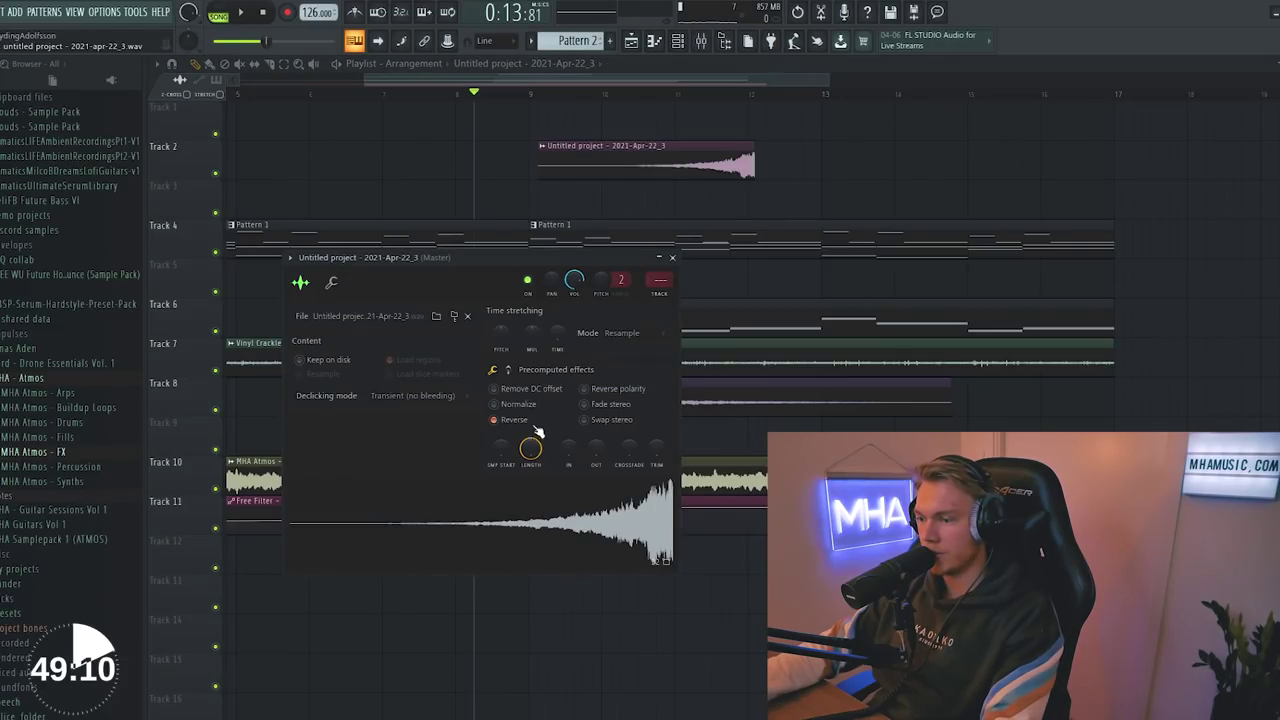
scroll(597, 445, up, 3)
click(403, 396)
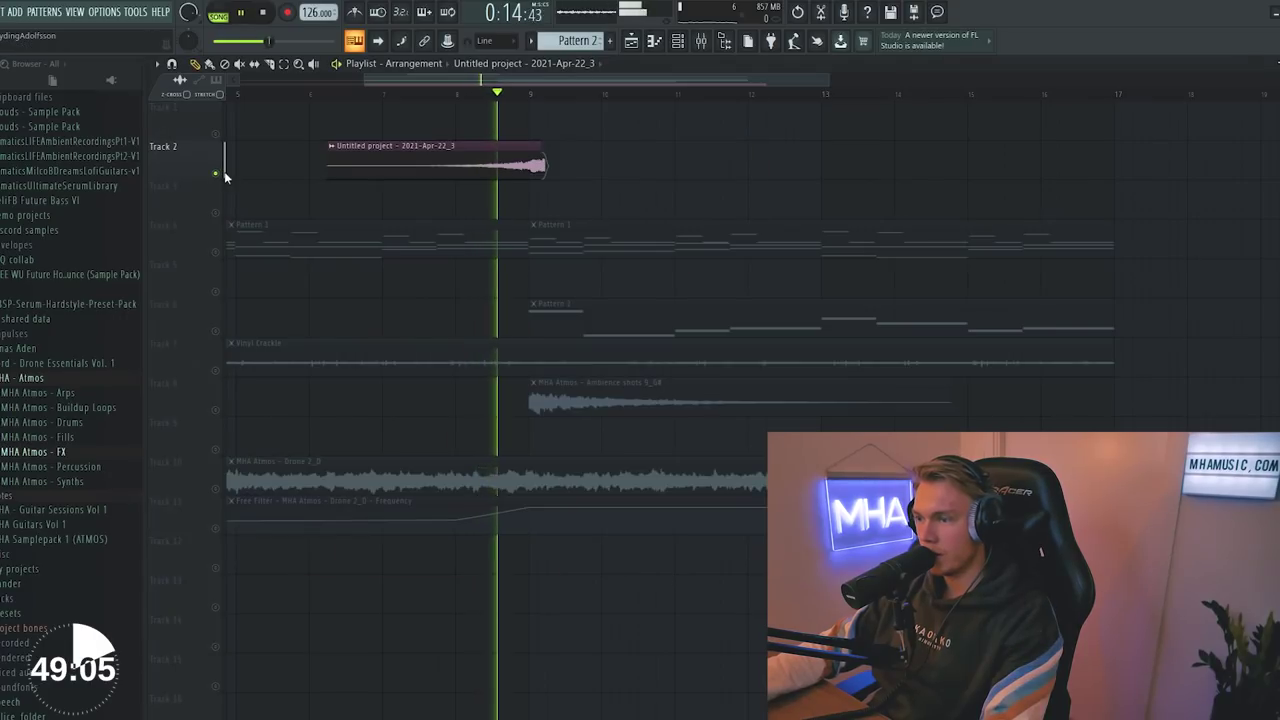
double_click(379, 166)
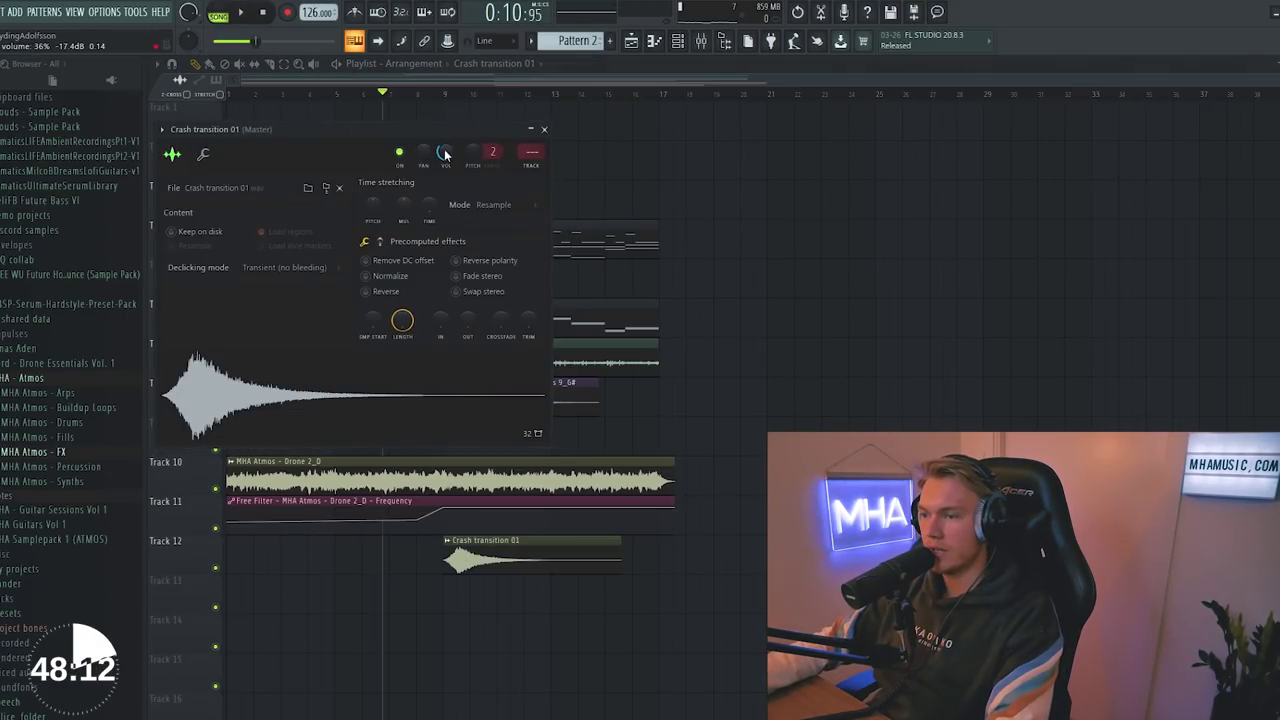
- Set the sample volumes to 36% for Crash transition 01 and 57% for MHA Atmos - Impact 3, closing their settings
click(544, 129)
drag(505, 80, 494, 112)
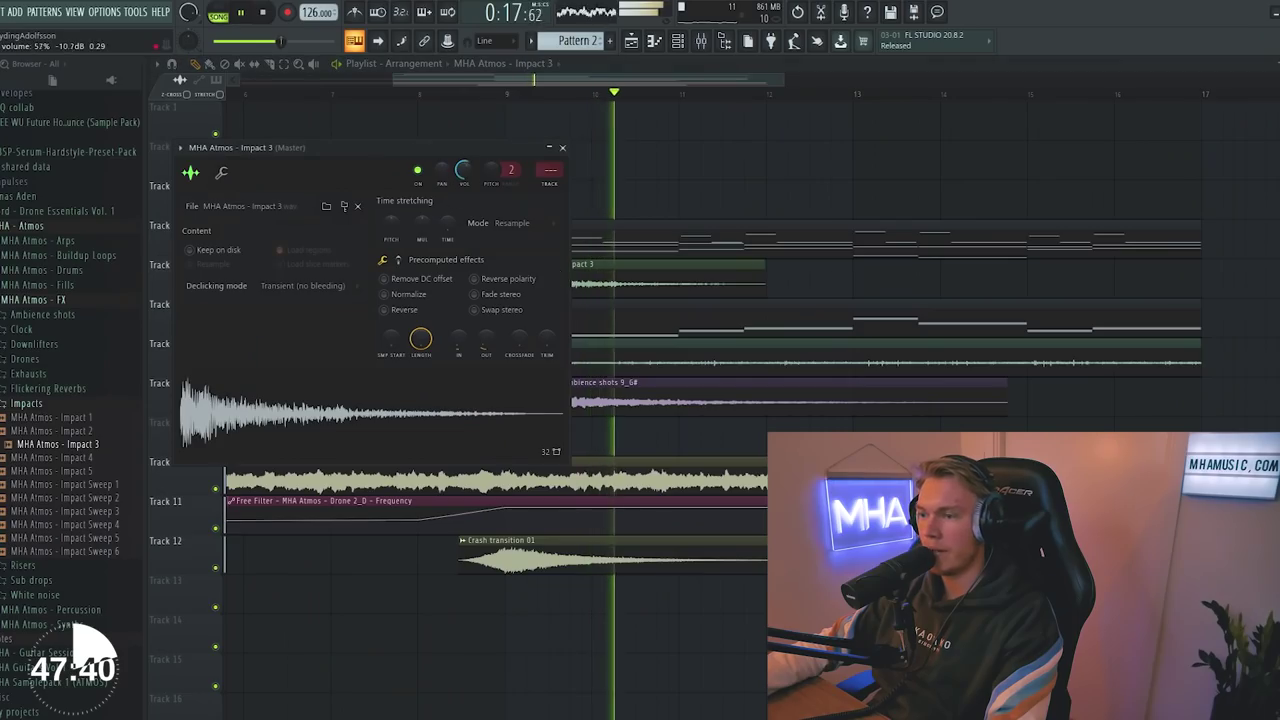
key(Escape)
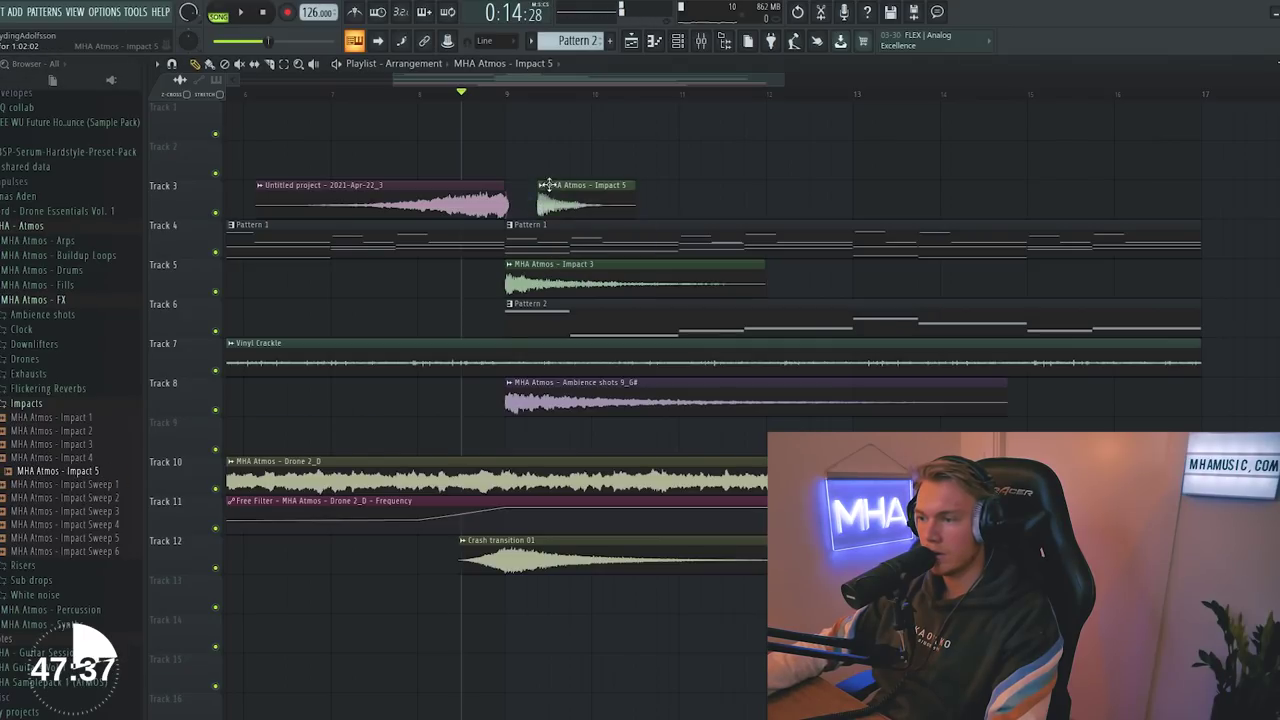
- Place MHA Atmos - Impact 5 at bar 9 on track 2 with a reversed copy leading into it
double_click(525, 162)
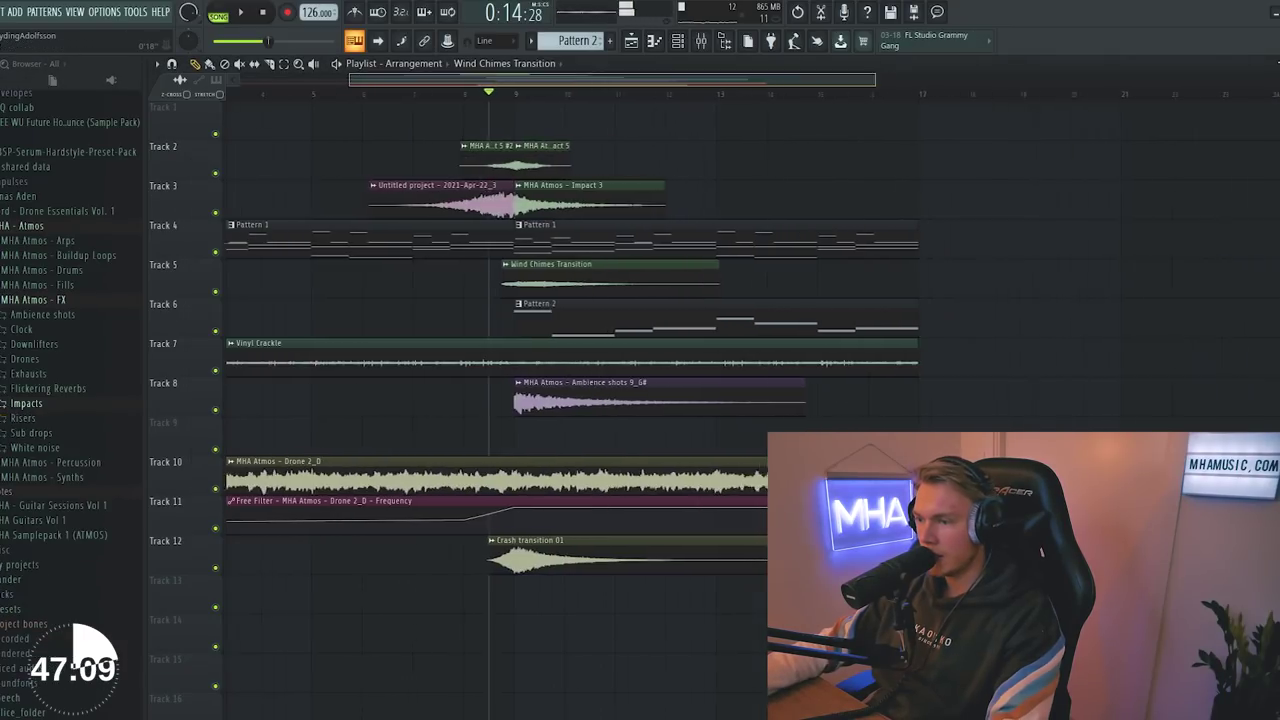
double_click(528, 227)
key(Escape)
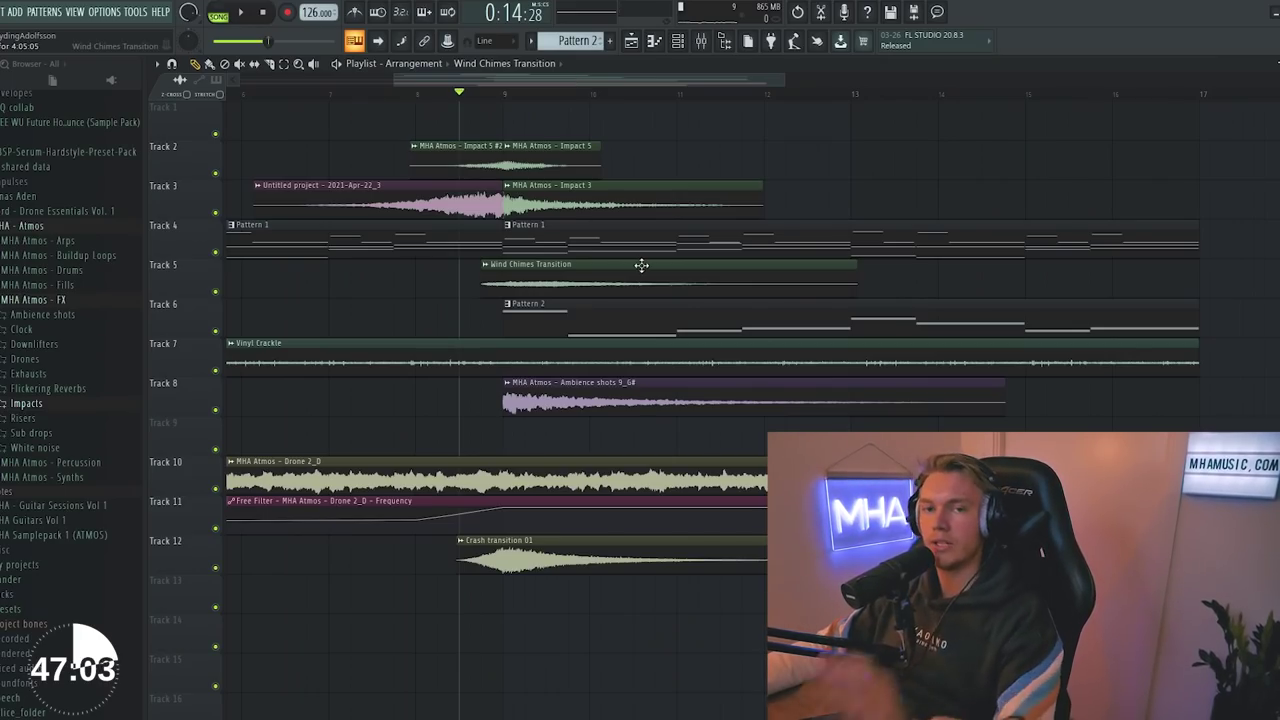
- Play the transition into bar 9 and check the Wind Chimes Transition clip on track 5
double_click(596, 275)
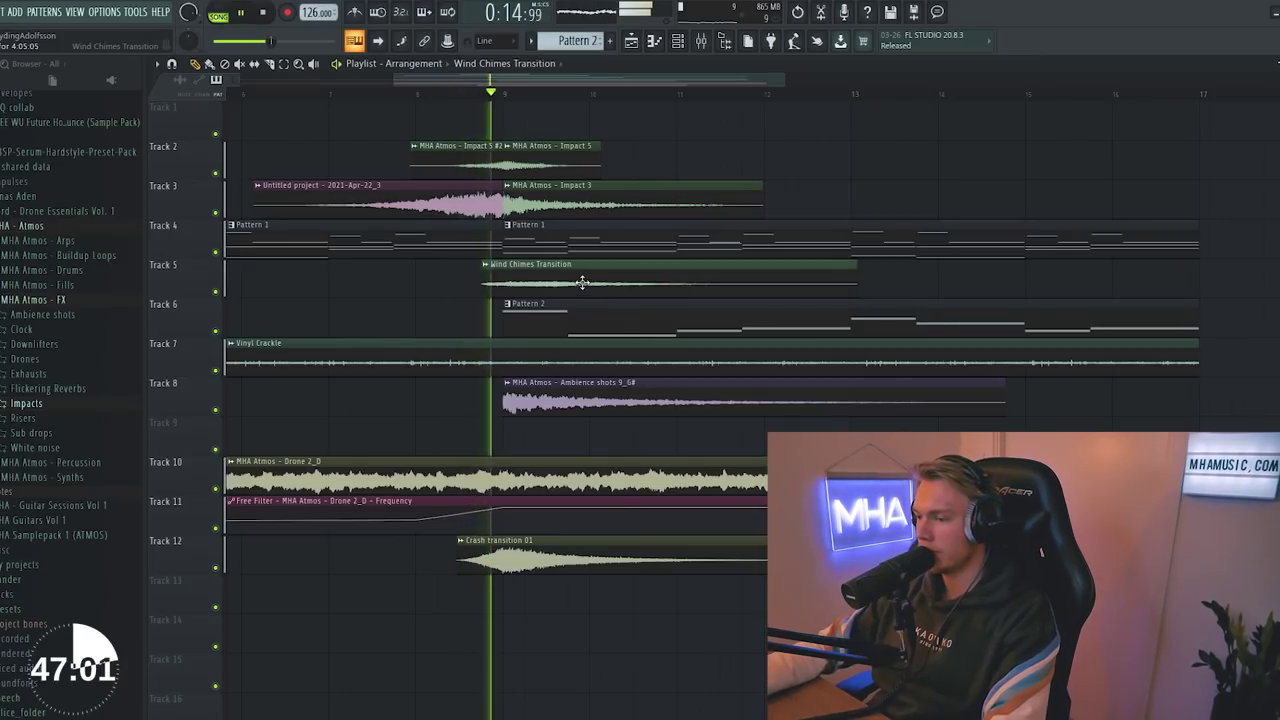
click(617, 203)
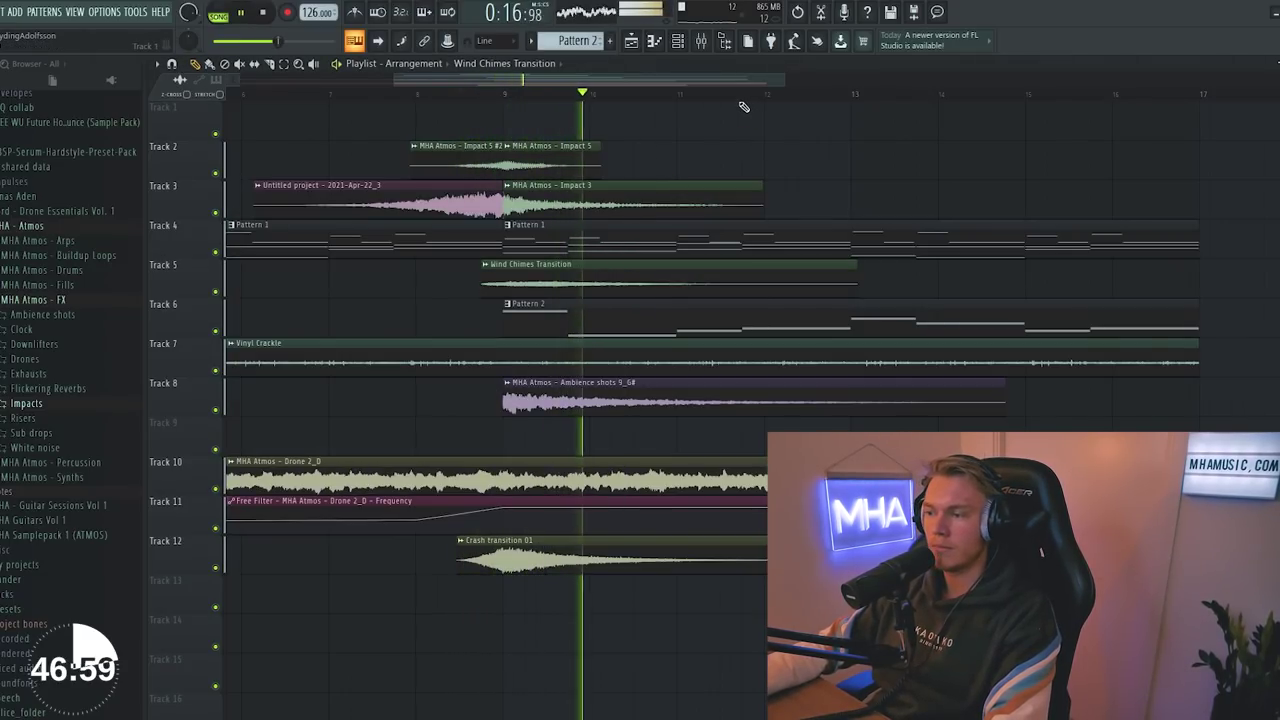
scroll(747, 104, down, 2)
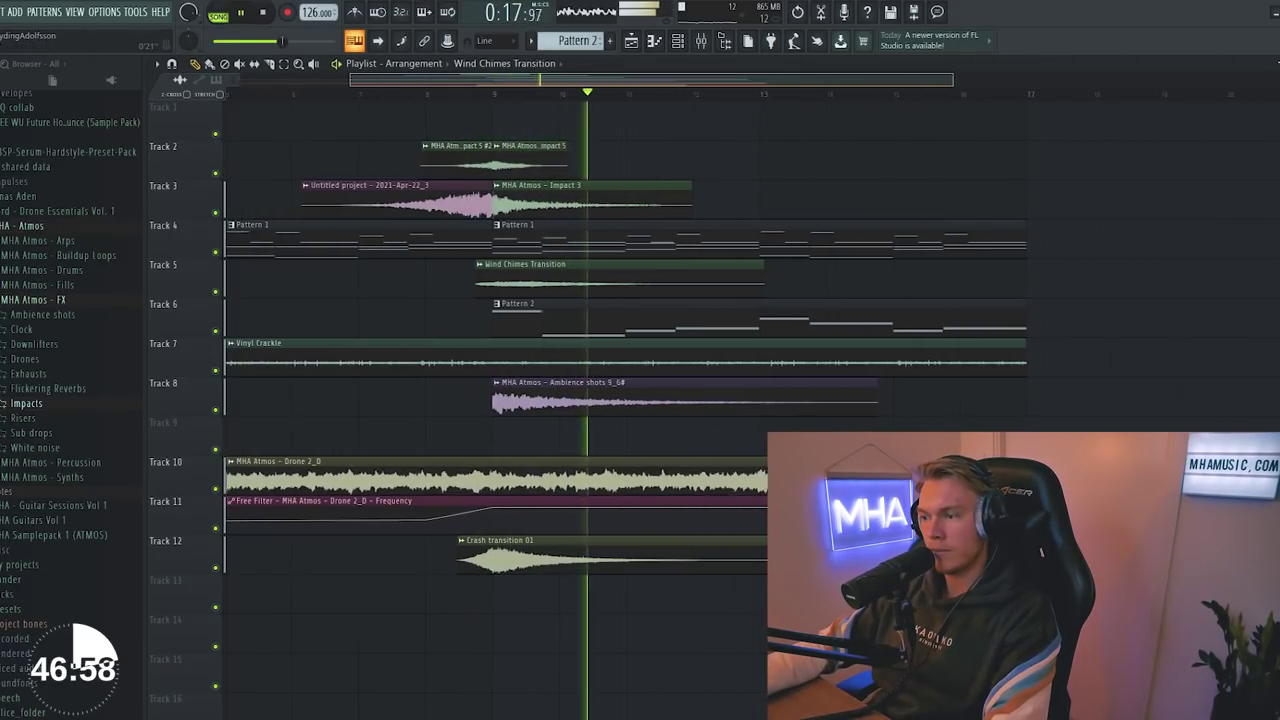
double_click(680, 285)
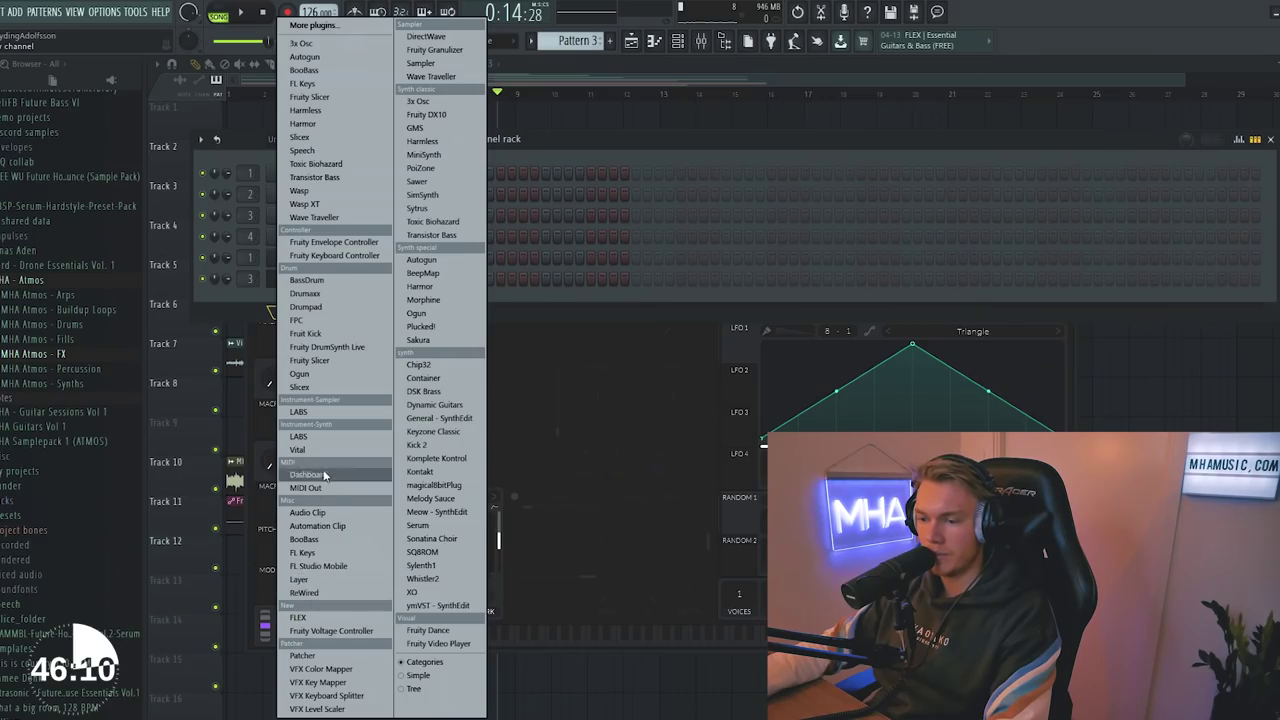
- Add a third Vital instrument to Pattern 3 and load the Chords Simple 01 preset from the Mha Vital Soundbank
click(325, 445)
drag(527, 223, 548, 178)
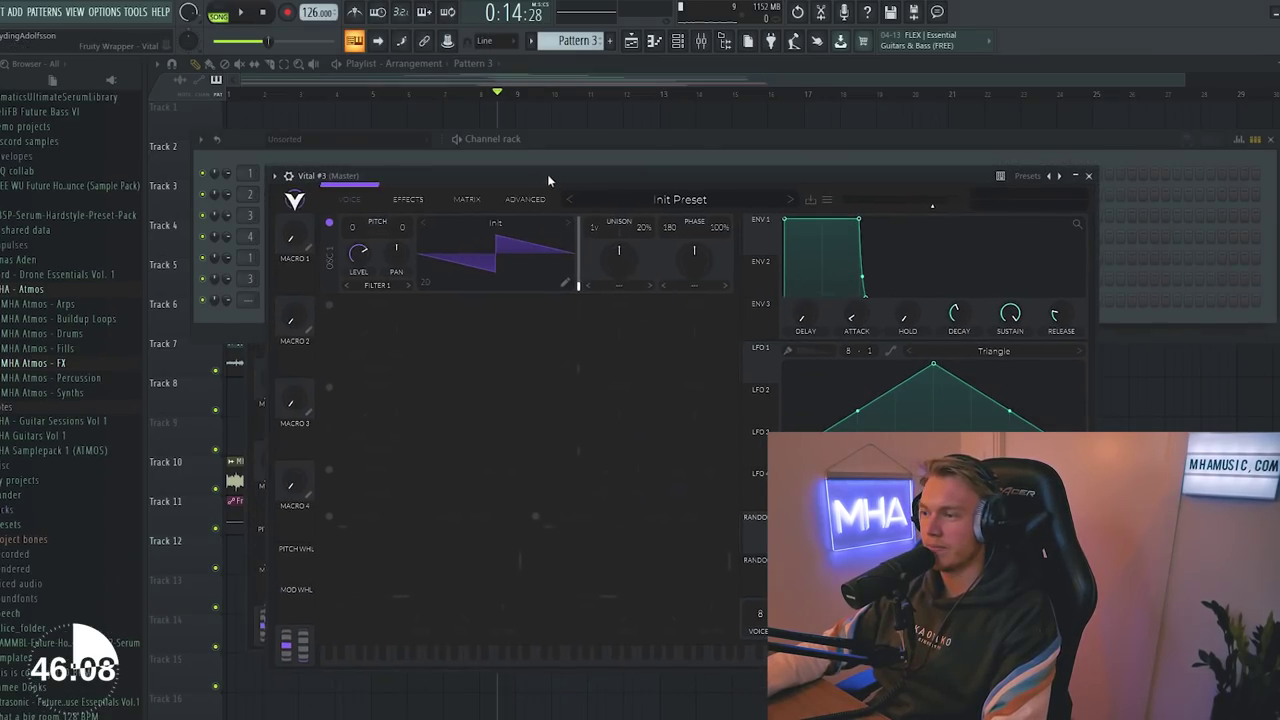
click(632, 200)
scroll(418, 548, down, 2)
click(415, 553)
scroll(678, 410, down, 5)
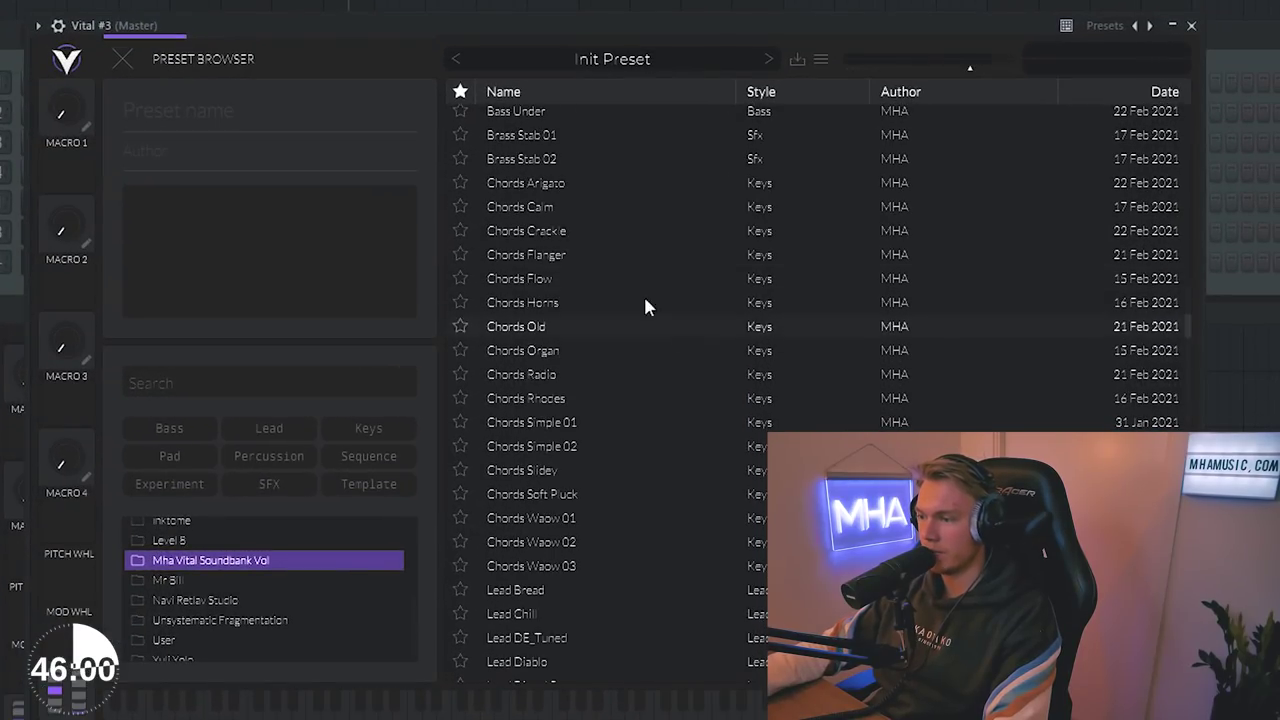
scroll(618, 354, down, 1)
click(594, 382)
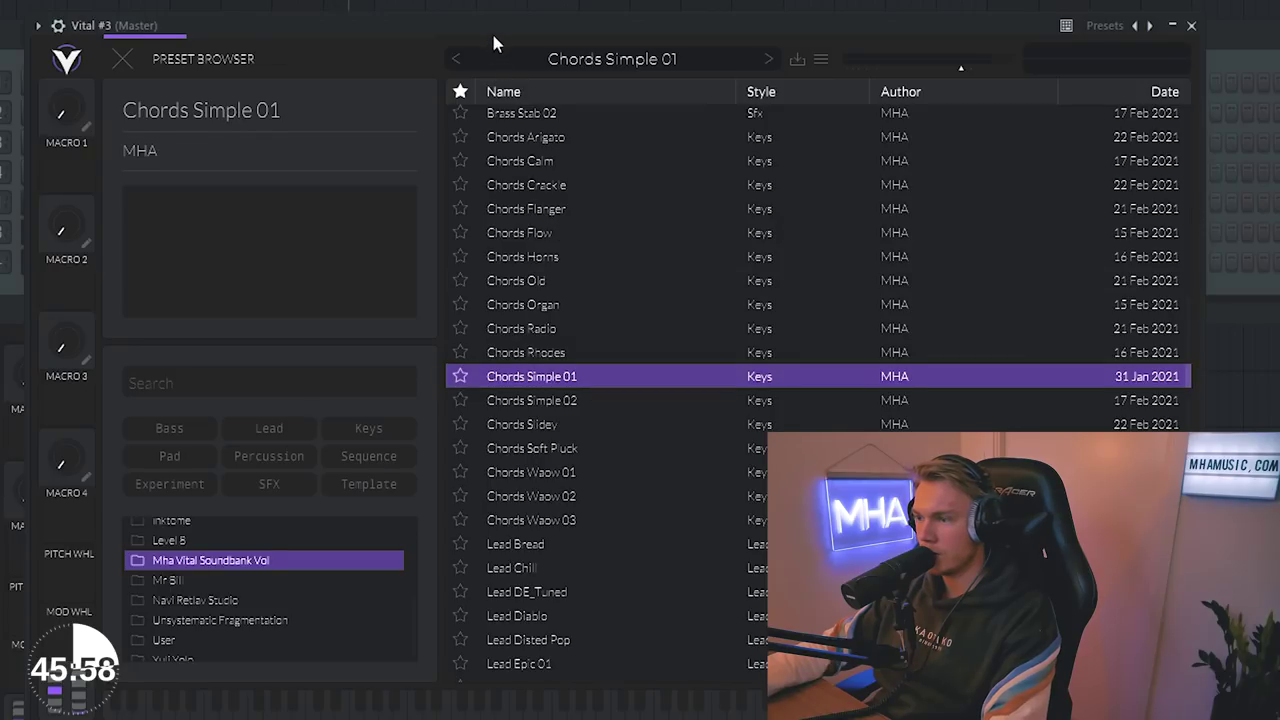
drag(491, 30, 502, 22)
click(130, 54)
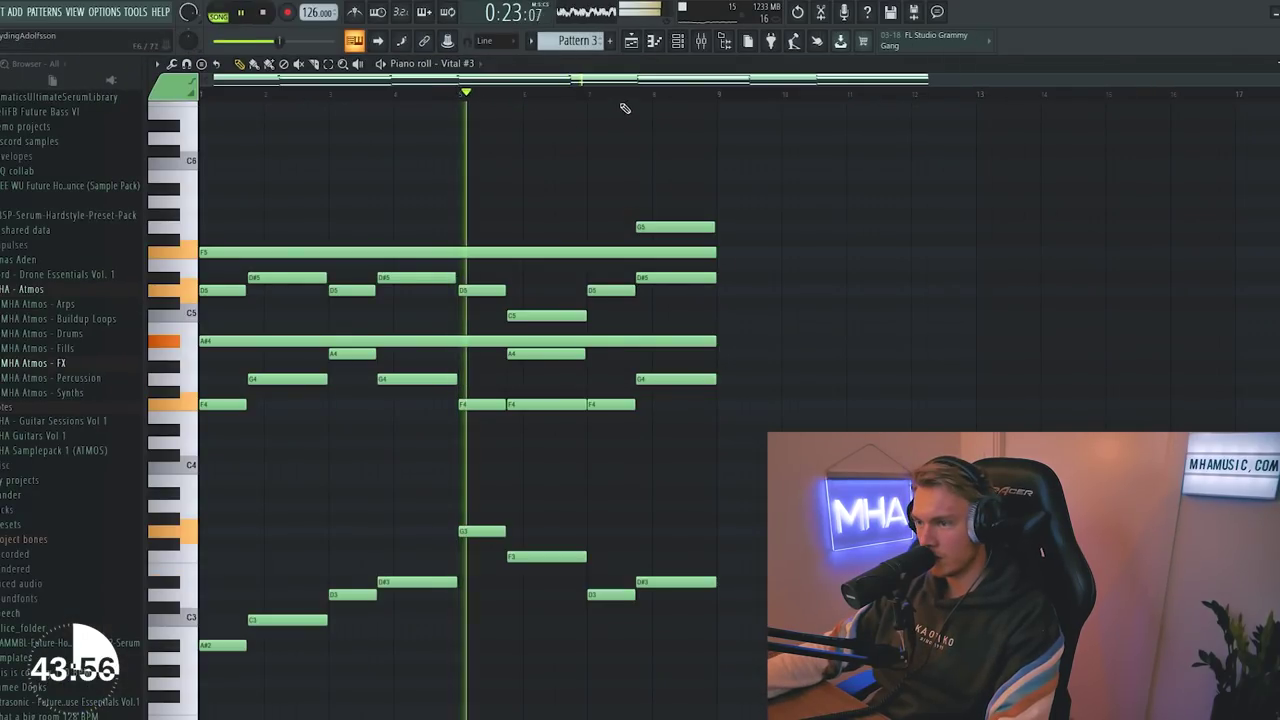
- Switch to a new Pattern 4 in the channel rack and browse the MHA Atmos drum samples for kicks and claps
click(632, 42)
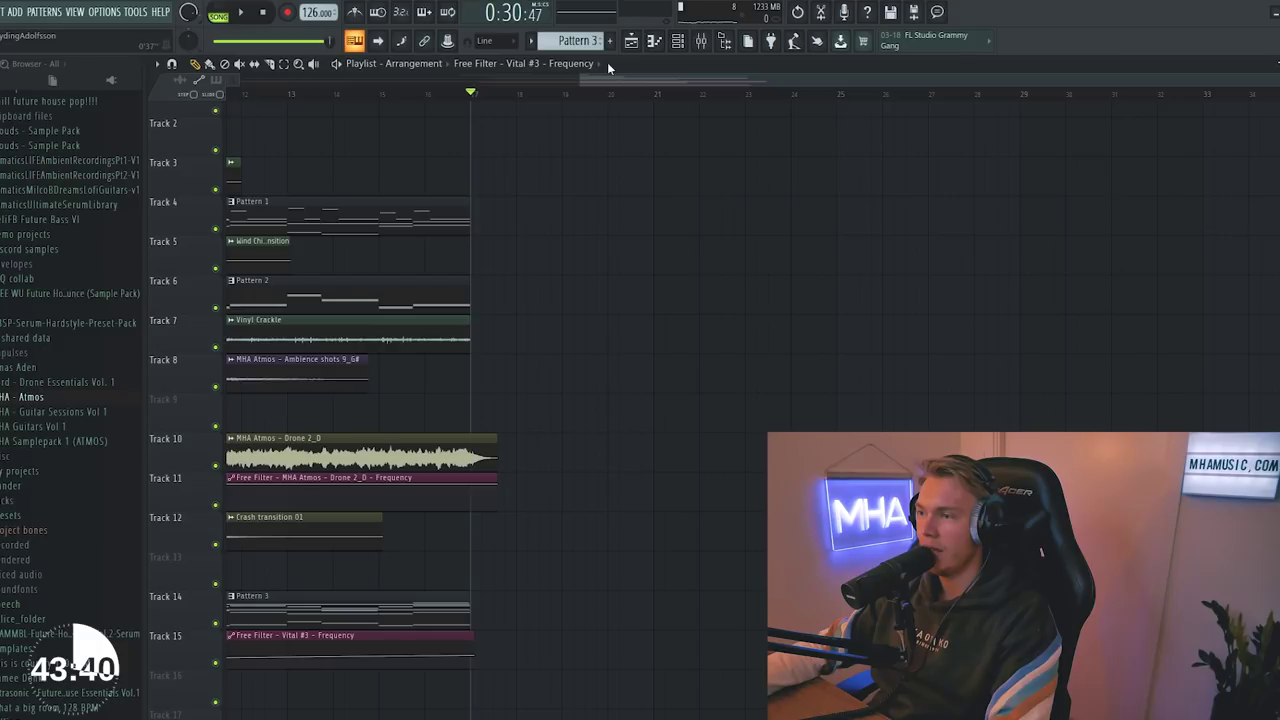
click(679, 41)
click(684, 42)
drag(572, 41, 572, 30)
drag(586, 138, 624, 171)
key(F6)
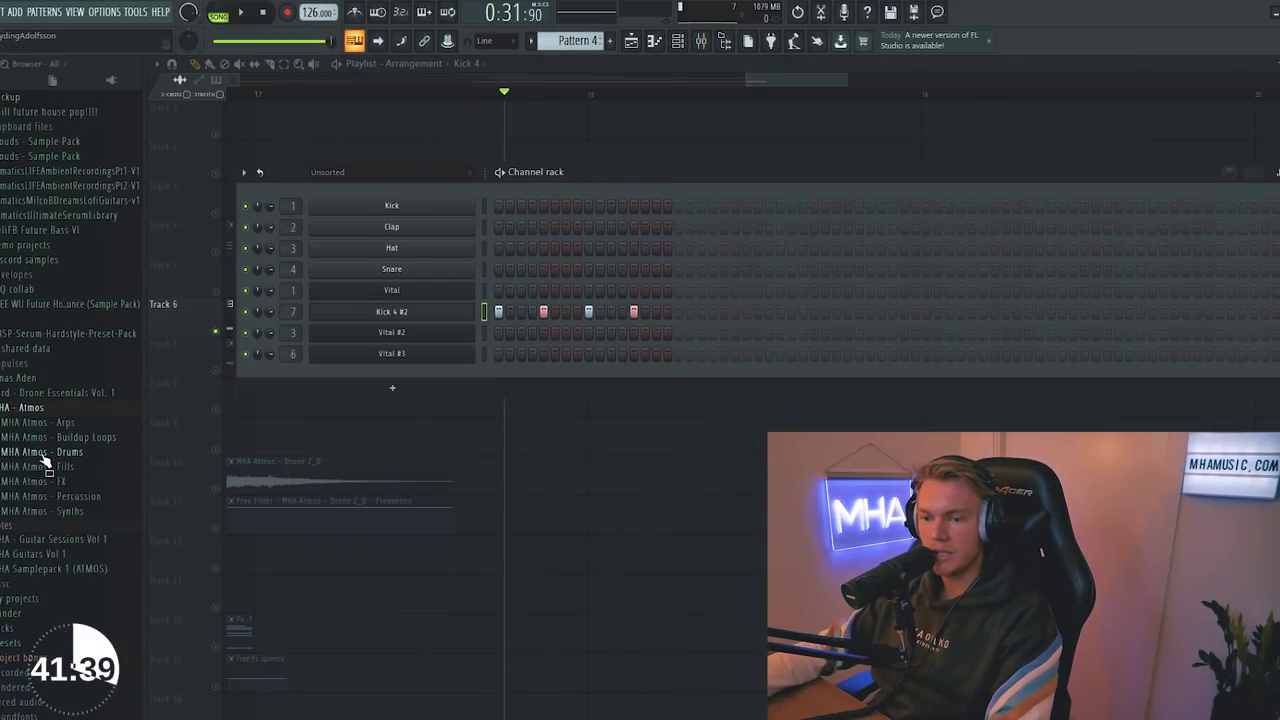
click(70, 497)
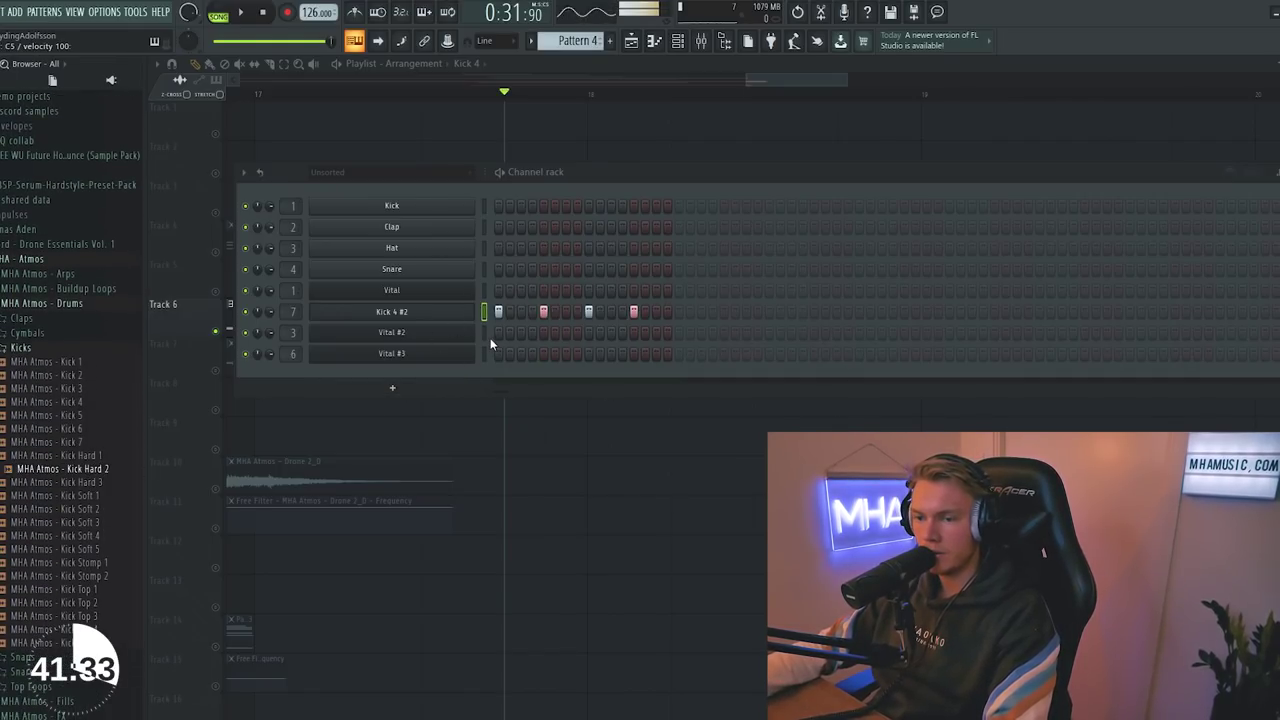
click(21, 348)
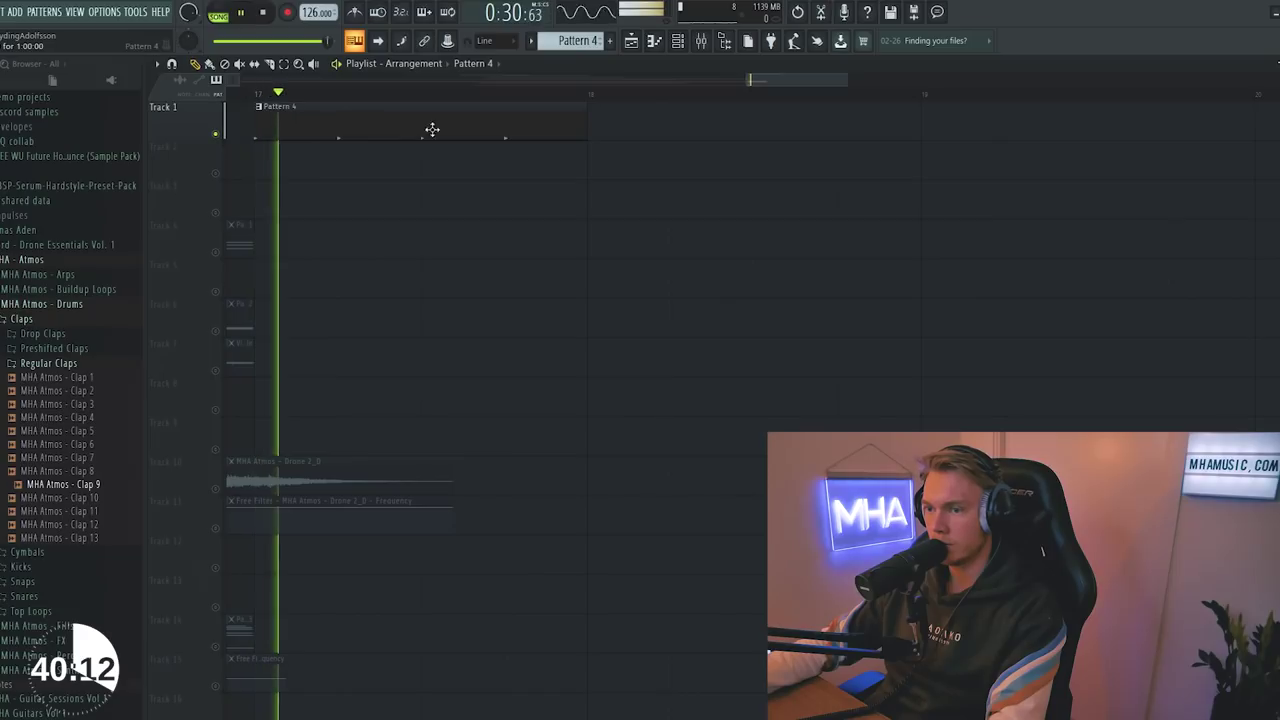
- Add a second Pattern 4 clip at bar 18 on track 1 to extend the drum section
click(596, 121)
mouse_move(596, 121)
mouse_down()
mouse_move(851, 131)
mouse_move(600, 118)
mouse_up()
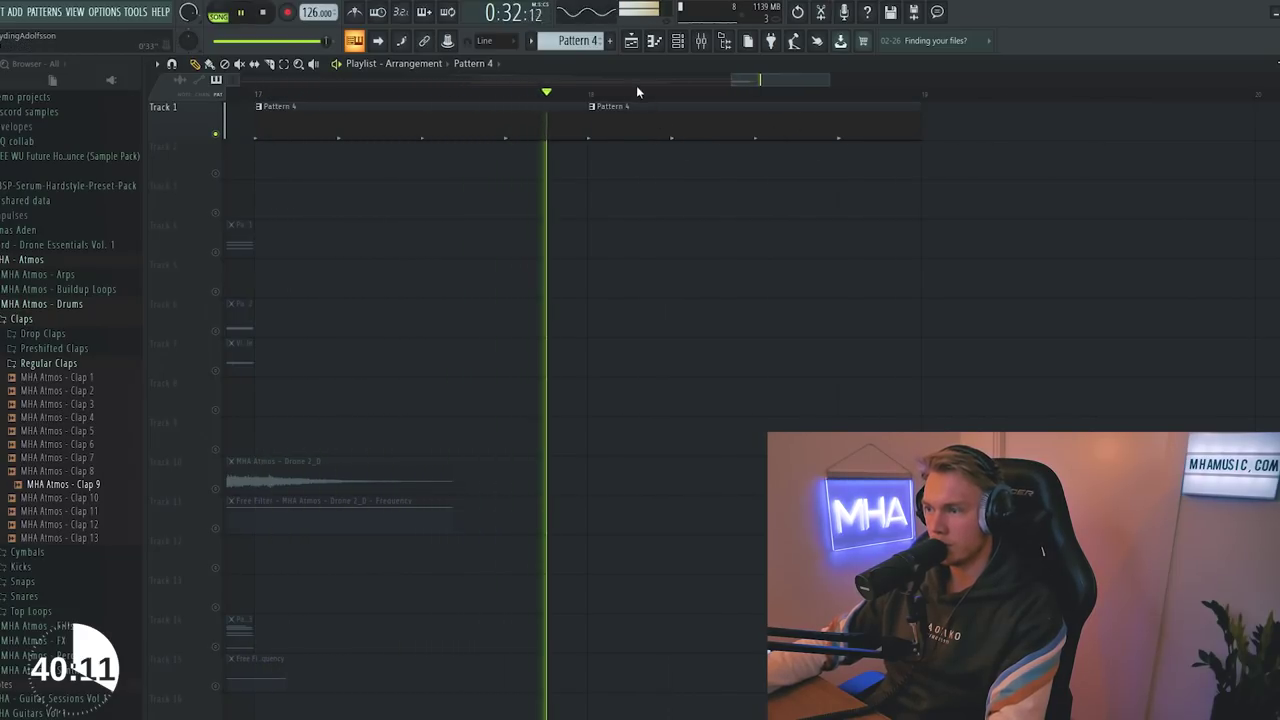
scroll(362, 85, down, 2)
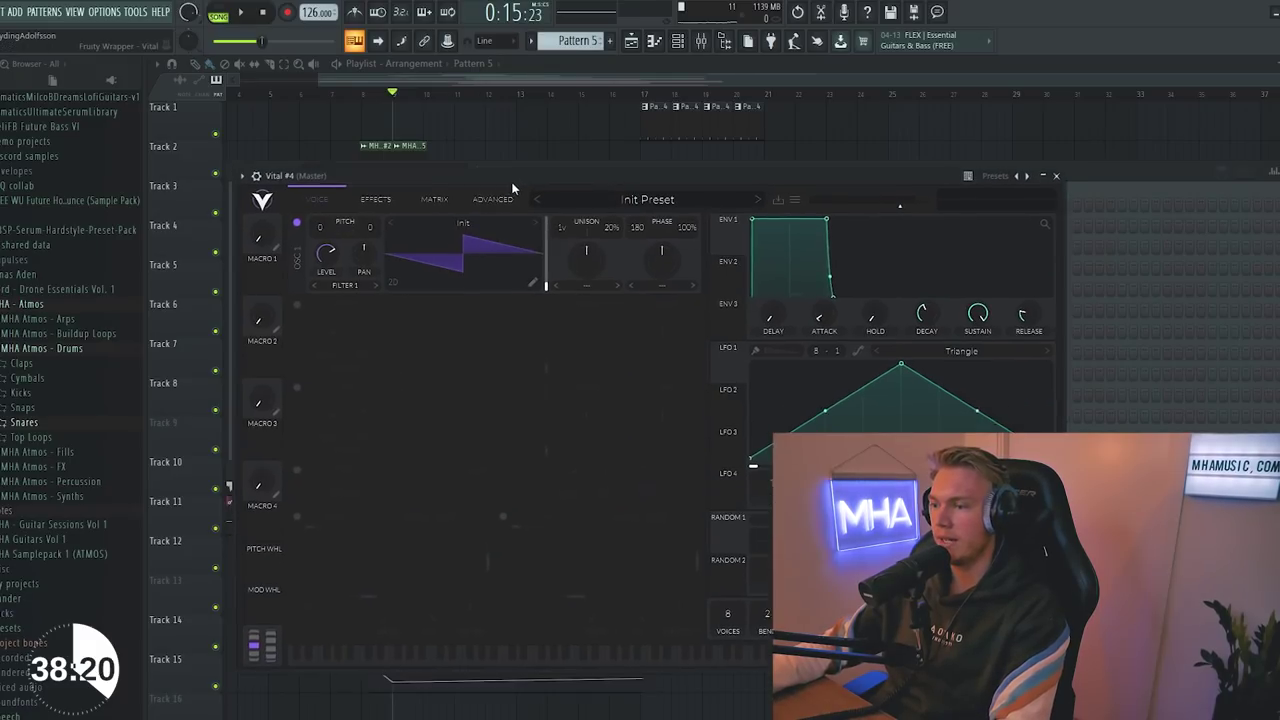
- Load the Lead Diablo preset from the Mha Vital Soundbank into Vital #4 and close the synth
click(580, 180)
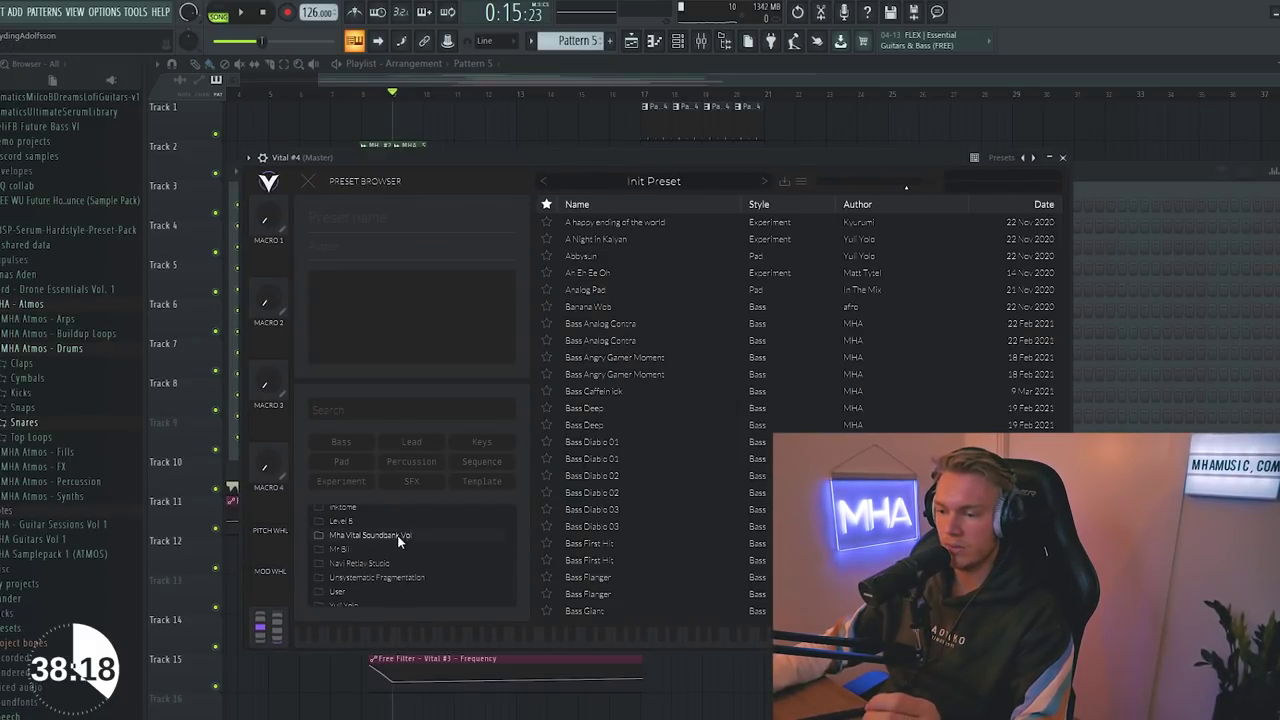
click(401, 530)
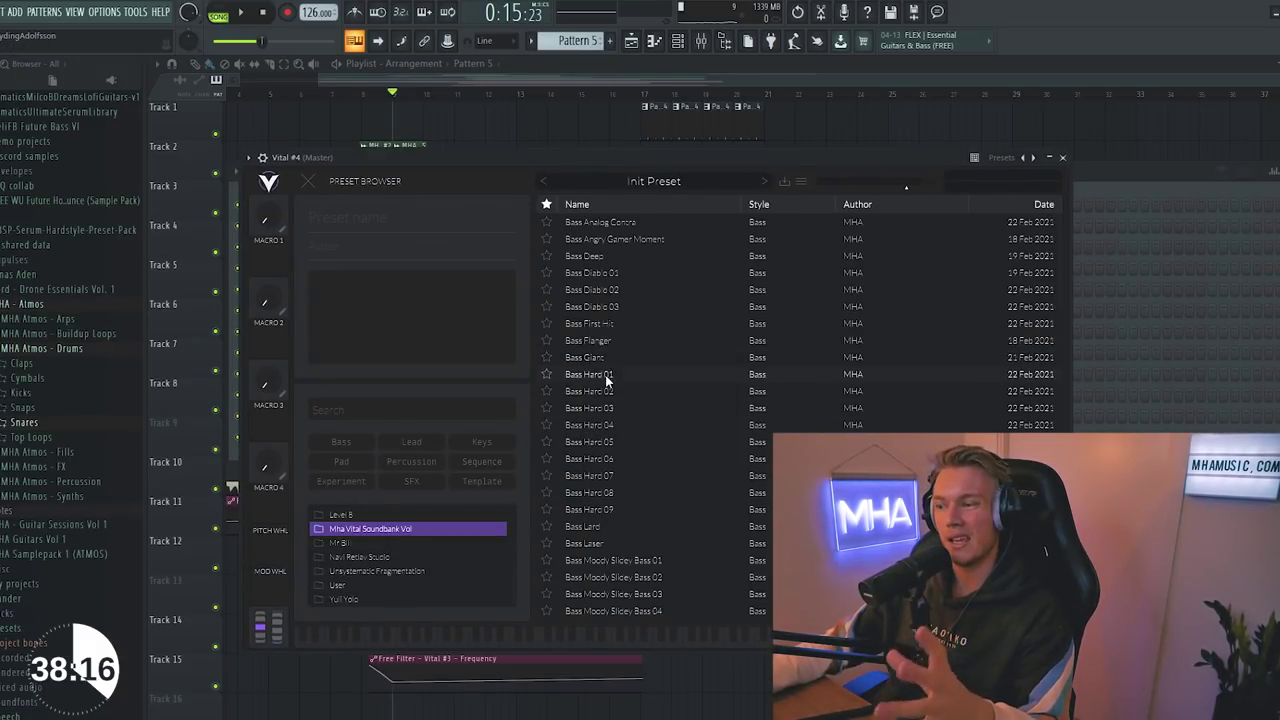
scroll(610, 360, down, 15)
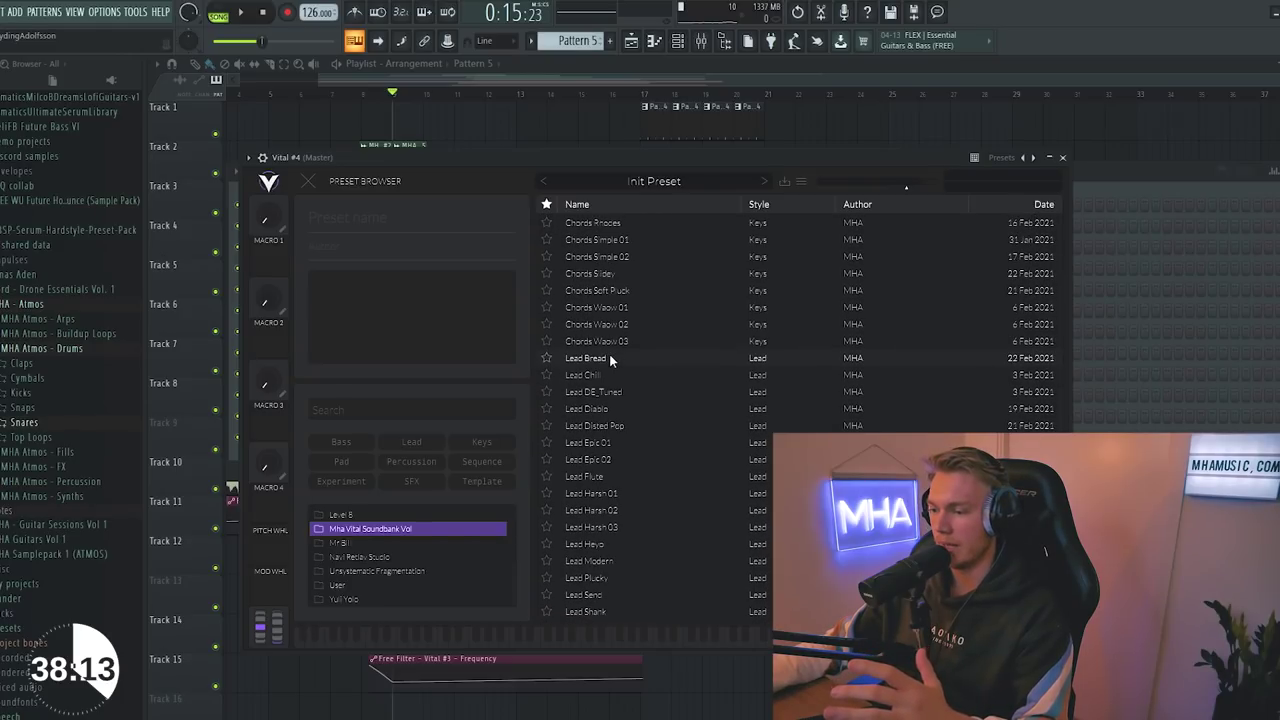
scroll(610, 358, down, 2)
click(620, 342)
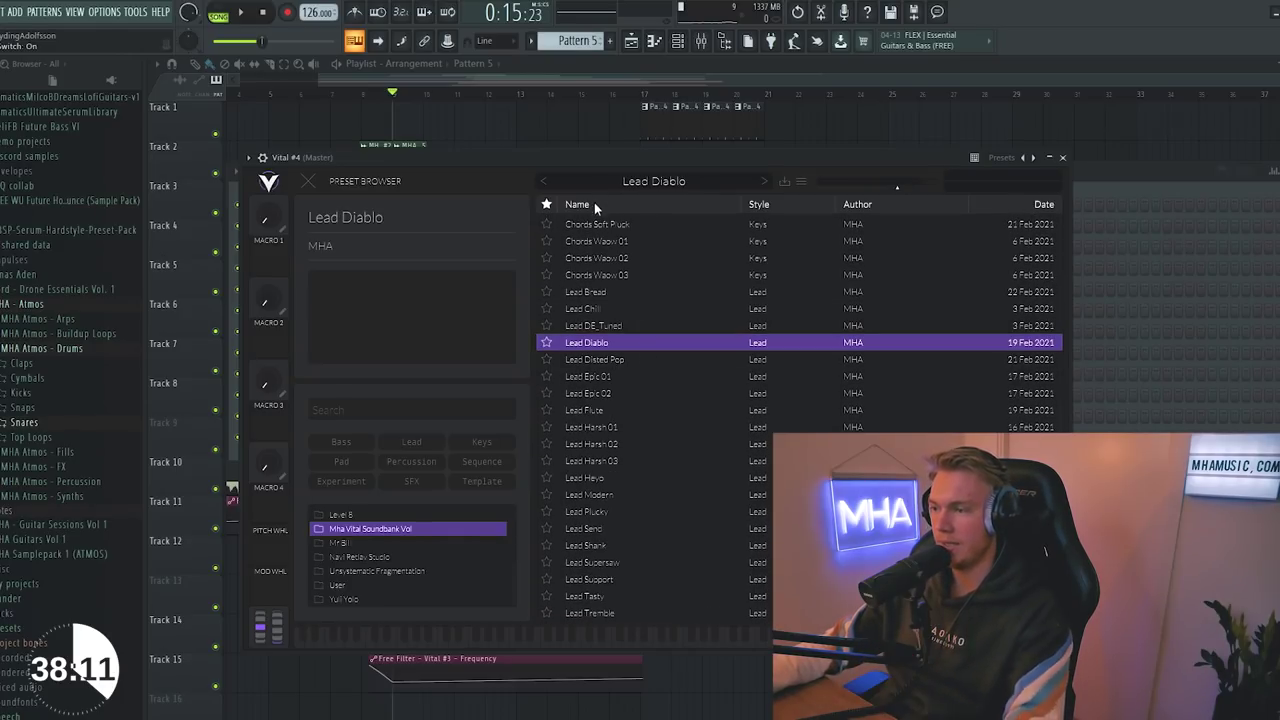
drag(587, 158, 618, 166)
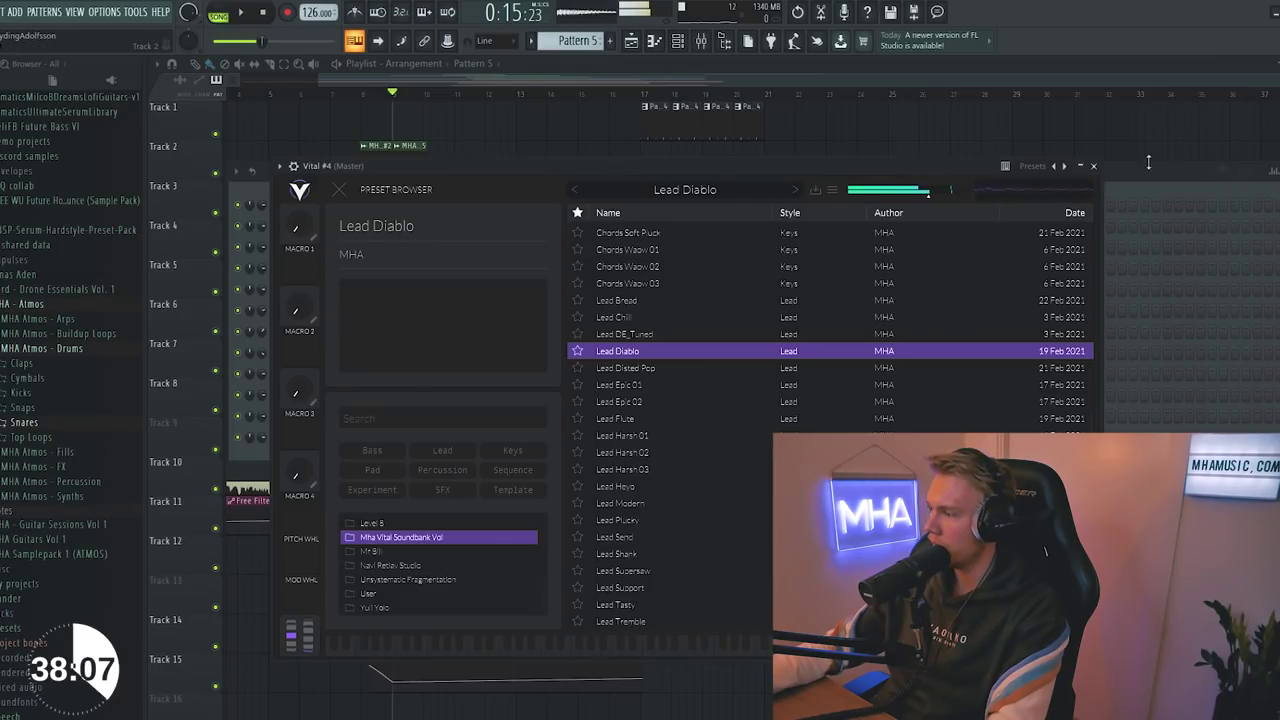
key(Escape)
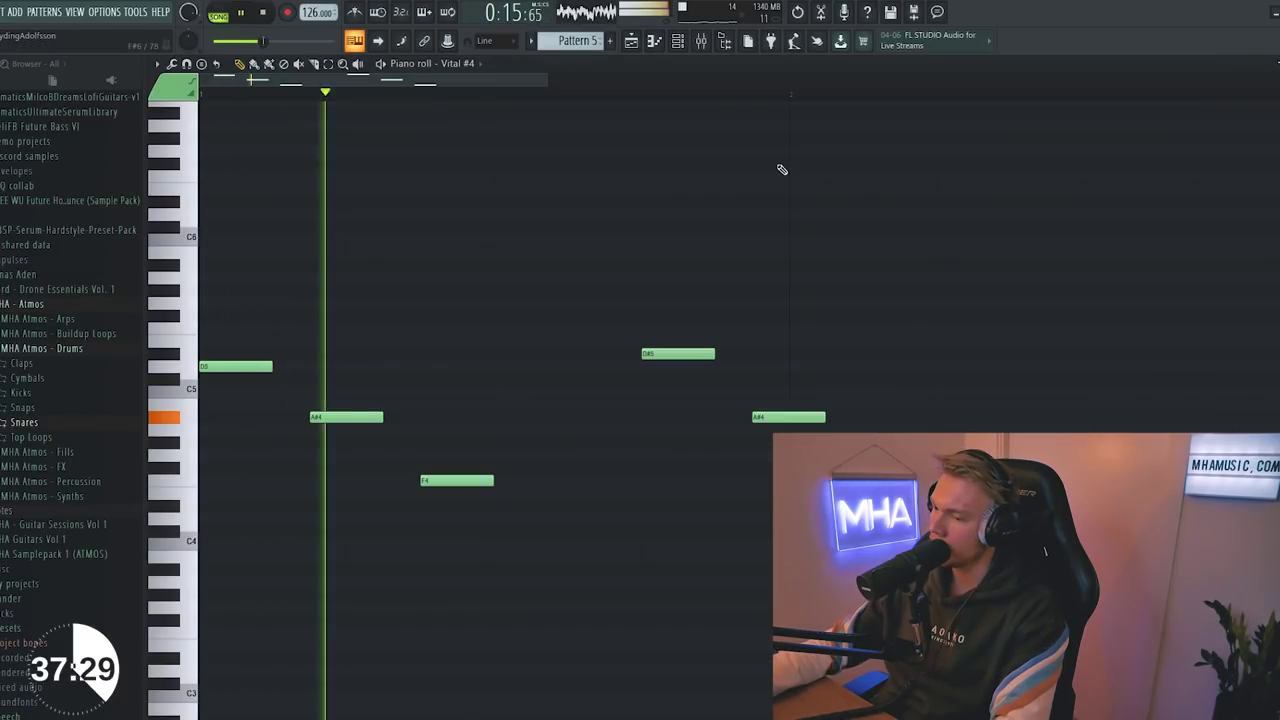
- Review the full Vital #4 lead melody and open the Pattern 4 drum clip from track 1 of the playlist
drag(538, 80, 796, 81)
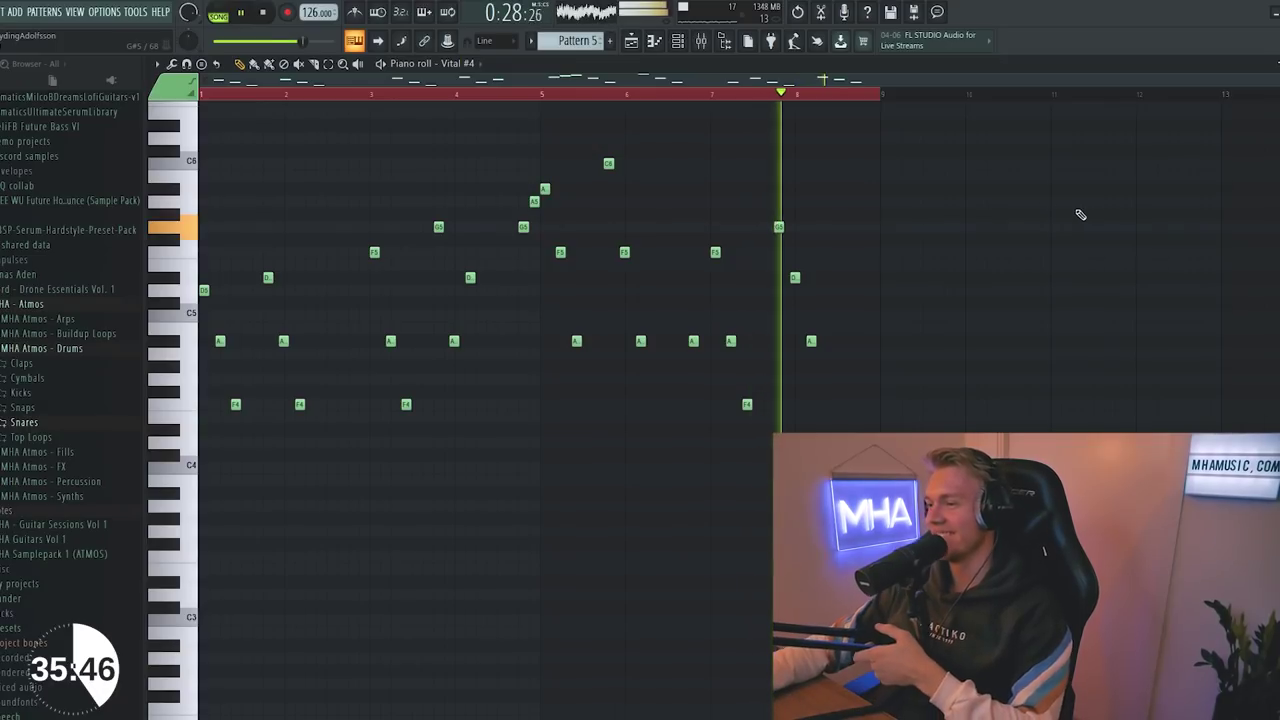
key(F5)
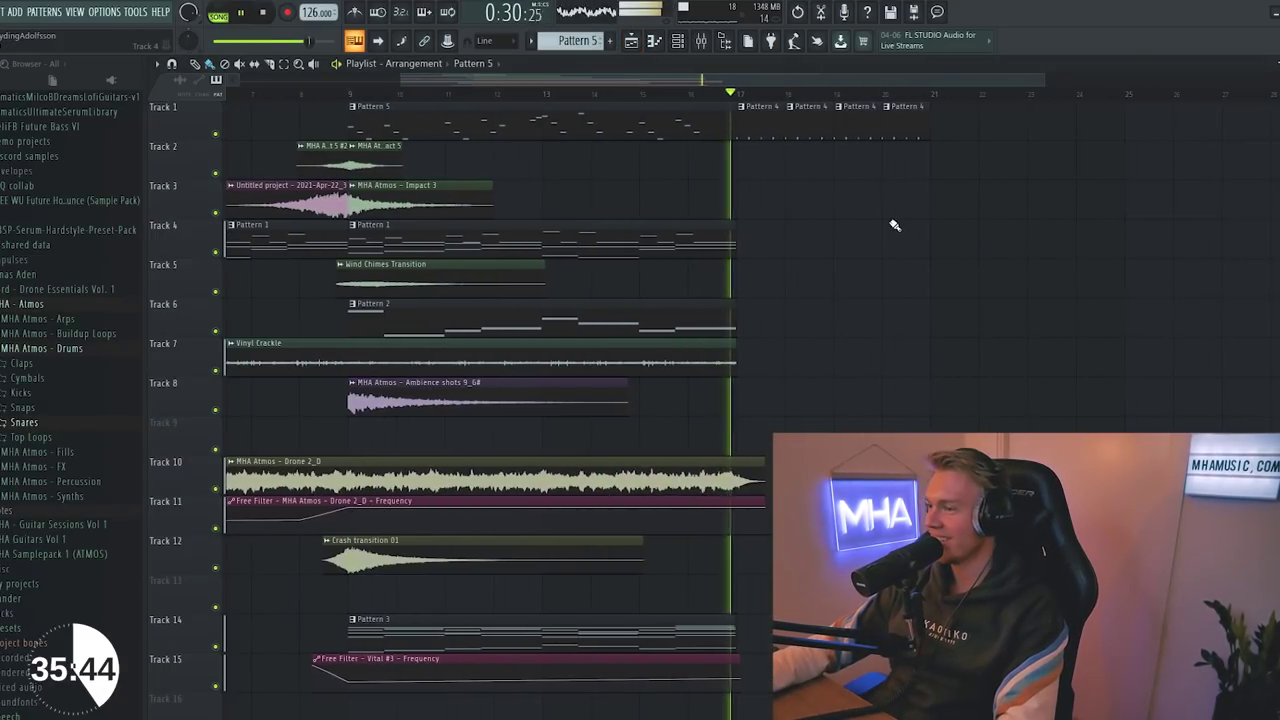
double_click(802, 117)
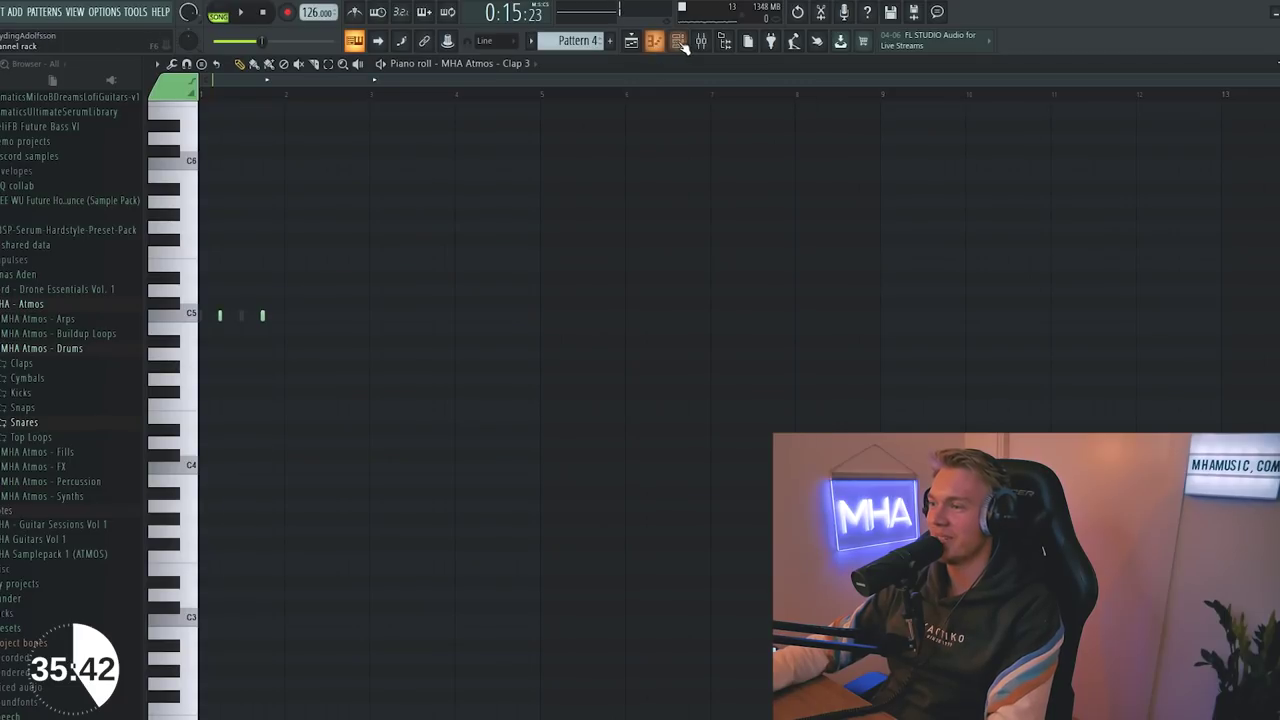
- Check the sampler settings of the MHA Atmos - Clap 3 channel in Pattern 4
click(680, 43)
click(450, 317)
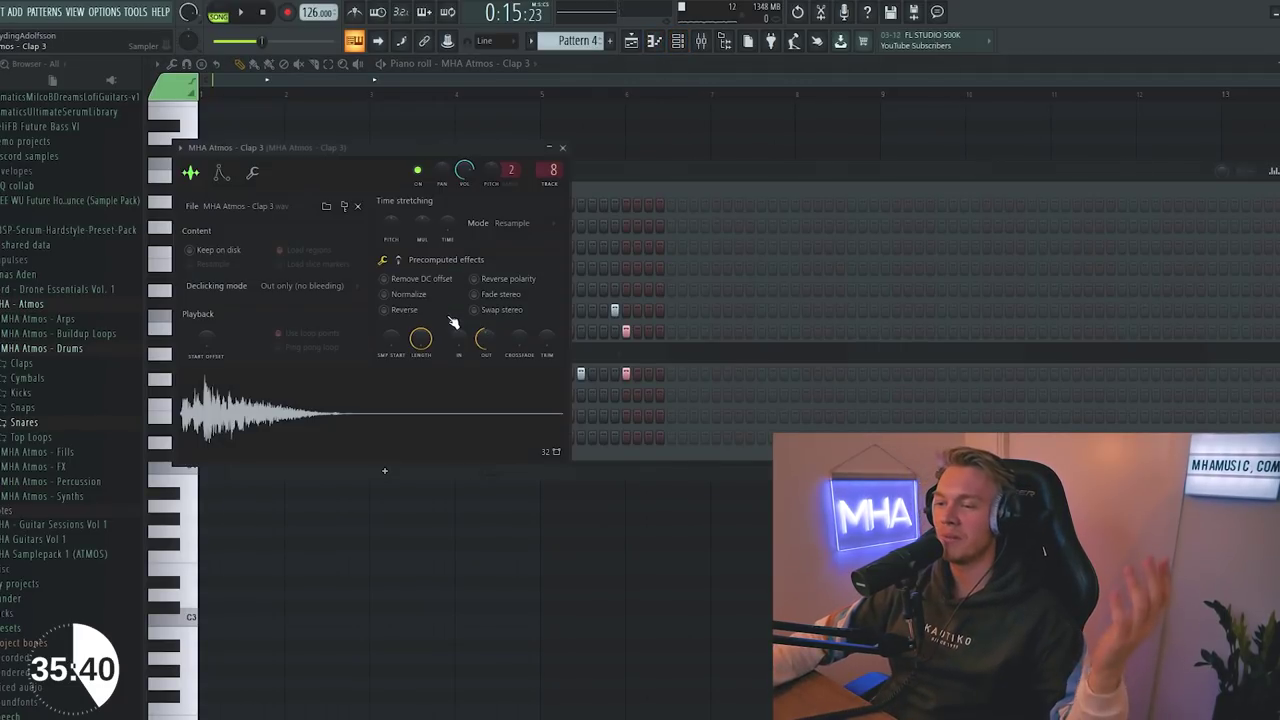
click(606, 178)
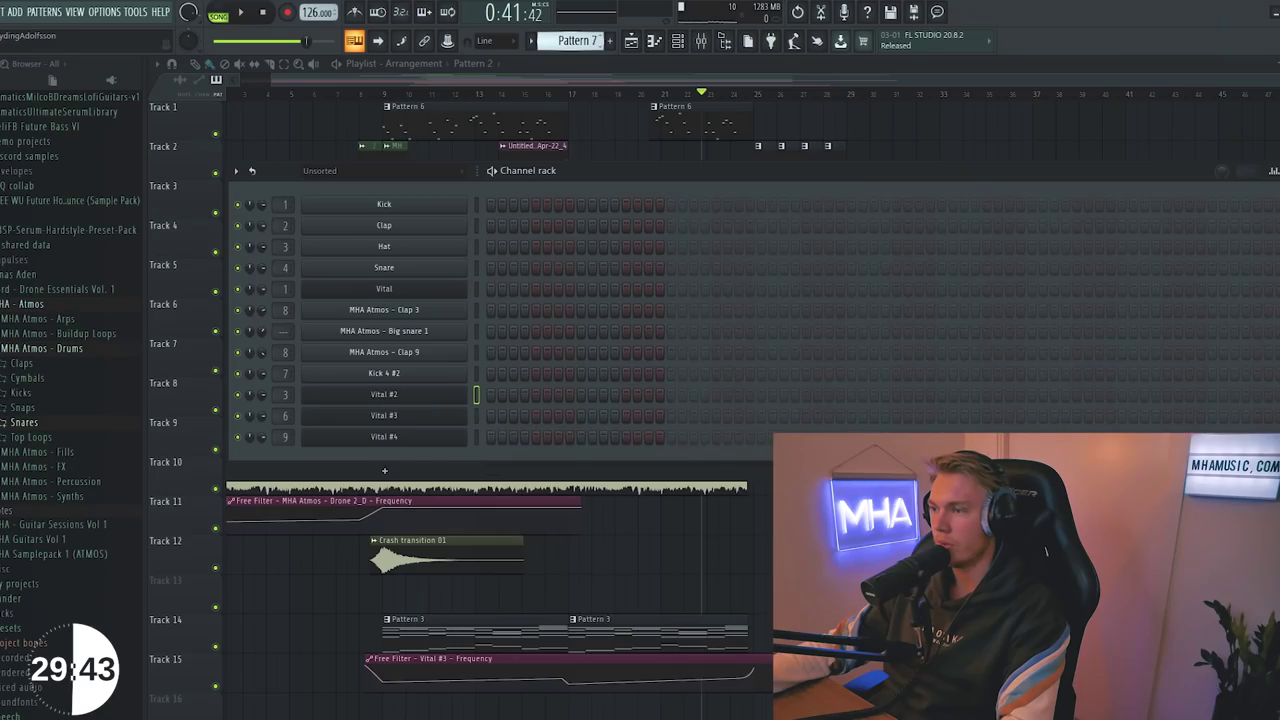
- Add a Vital bass channel on Pattern 7 with the Bass Hard 09 preset from the Mha Vital Soundbank and open its piano roll
click(405, 471)
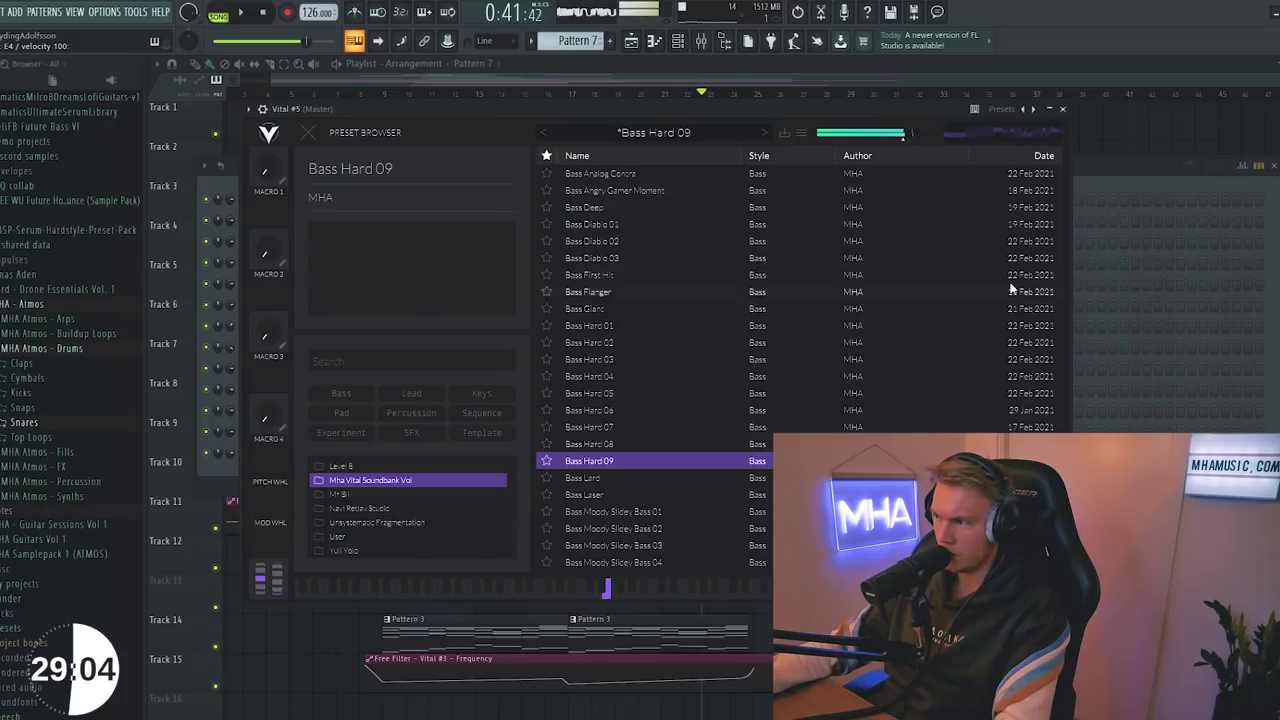
click(1105, 176)
right_click(415, 455)
click(477, 455)
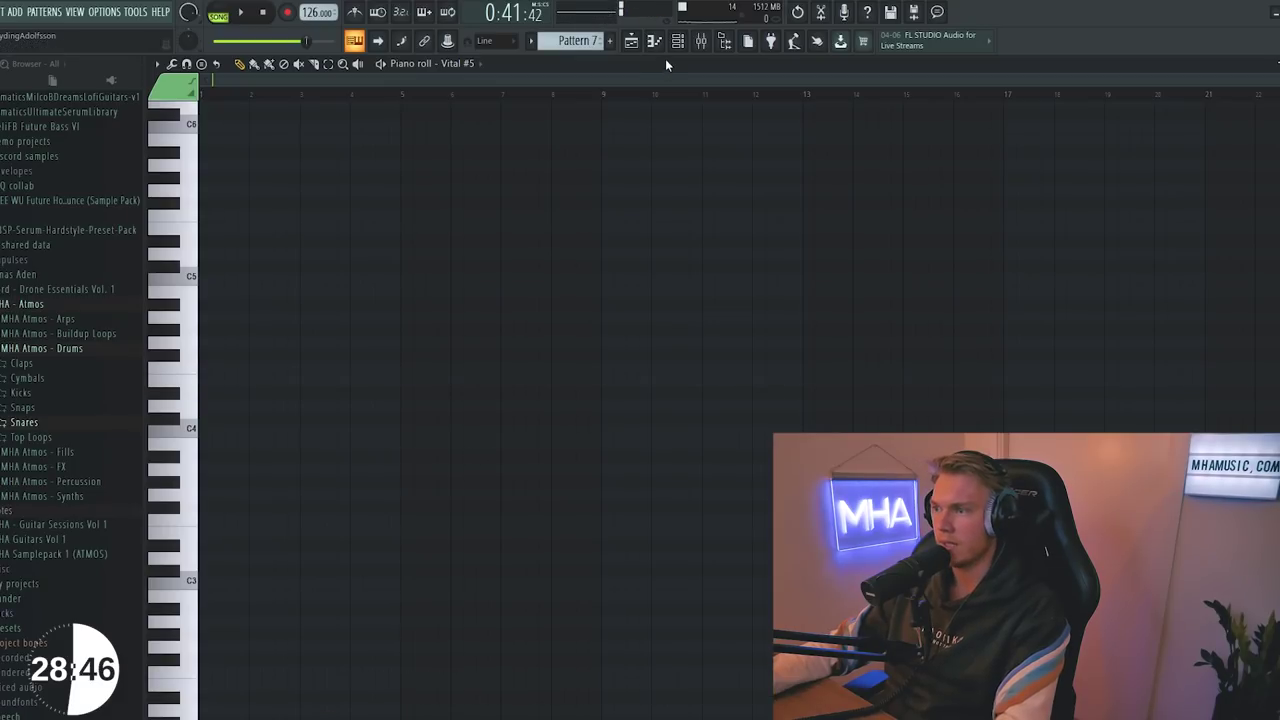
- Stop playback and route the Vital #5 bass channel to mixer insert 10
click(677, 40)
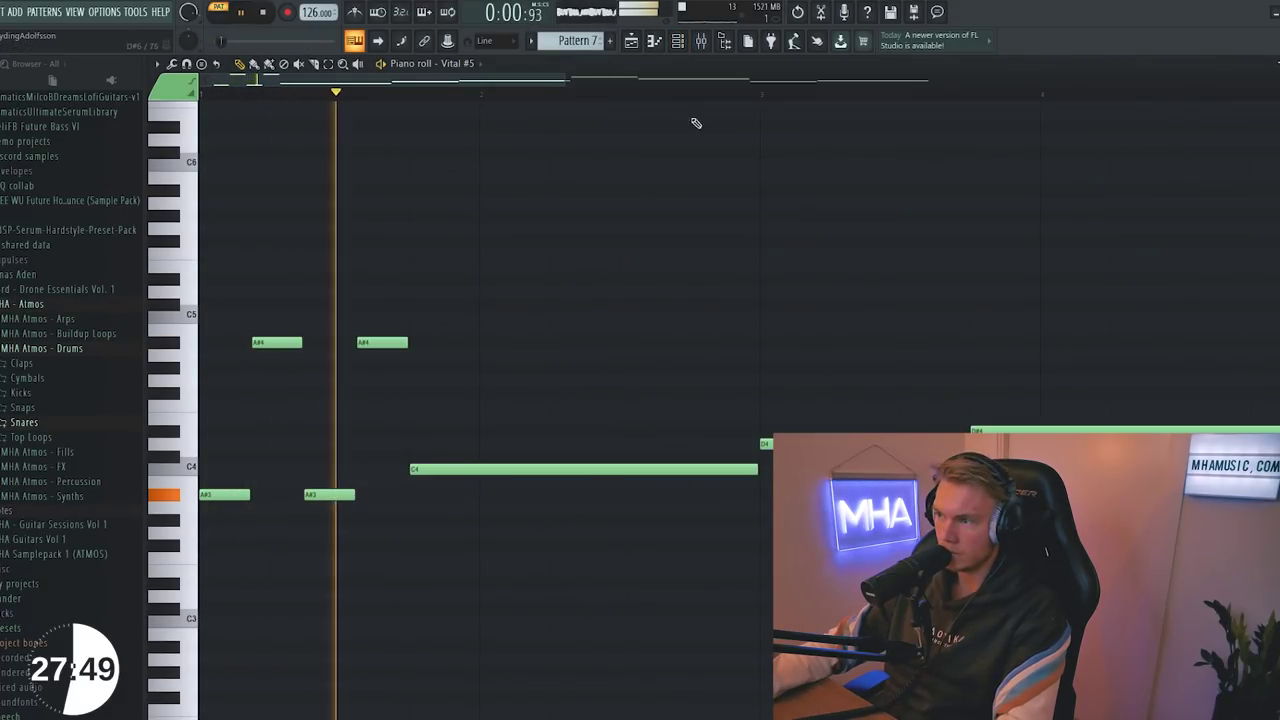
key(F9)
key(space)
right_click(402, 395)
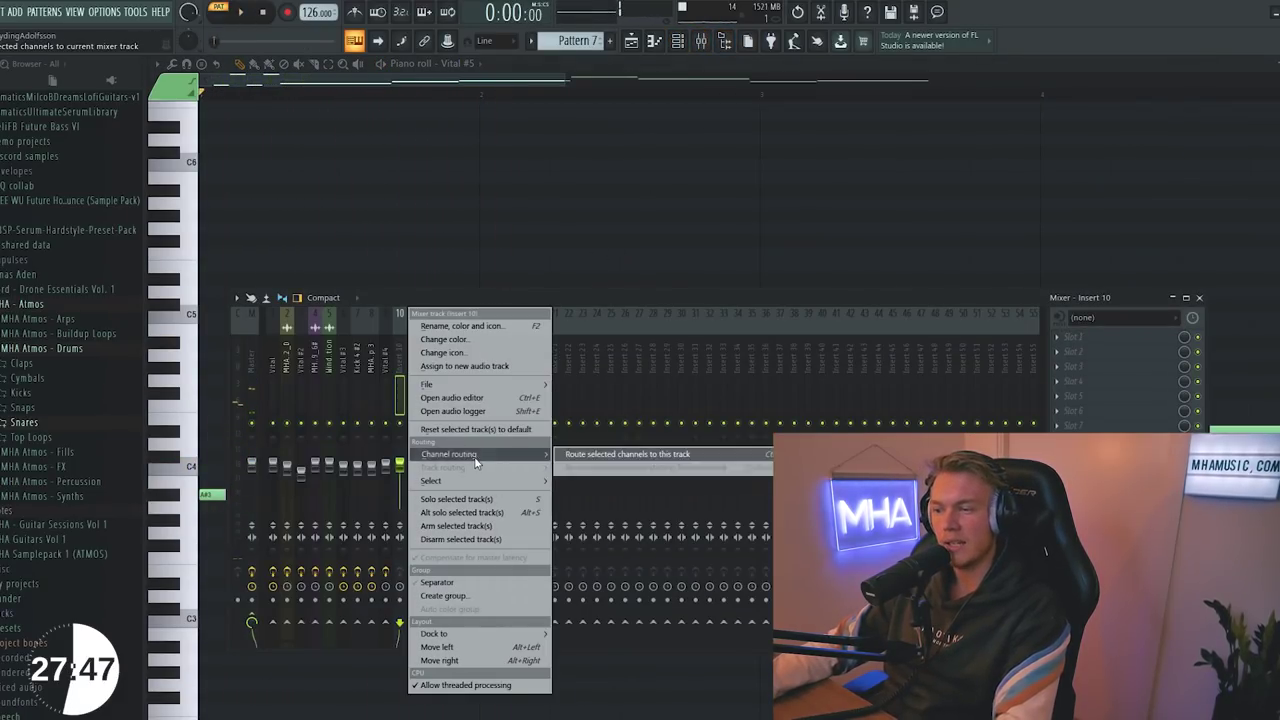
click(627, 454)
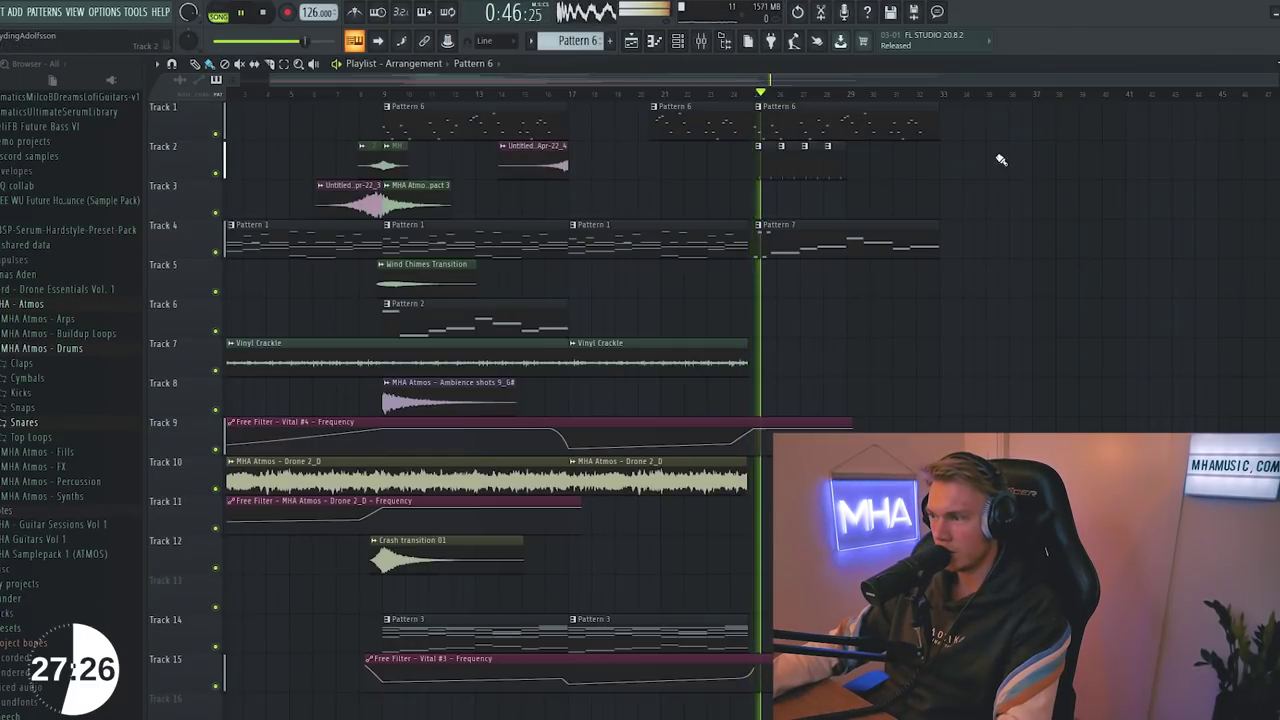
- Play the arrangement and review the Pattern 7 bass notes, the Vital #5 synth settings and its mixer insert
scroll(791, 77, up, 4)
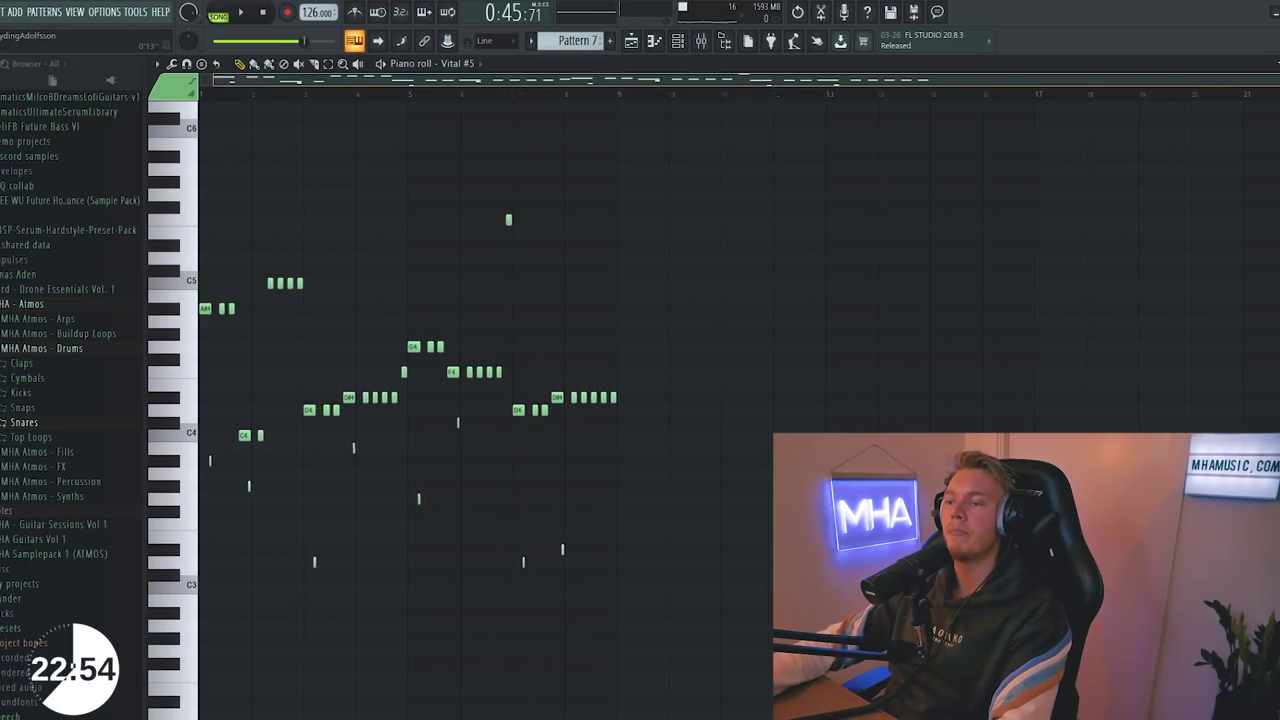
scroll(926, 258, up, 2)
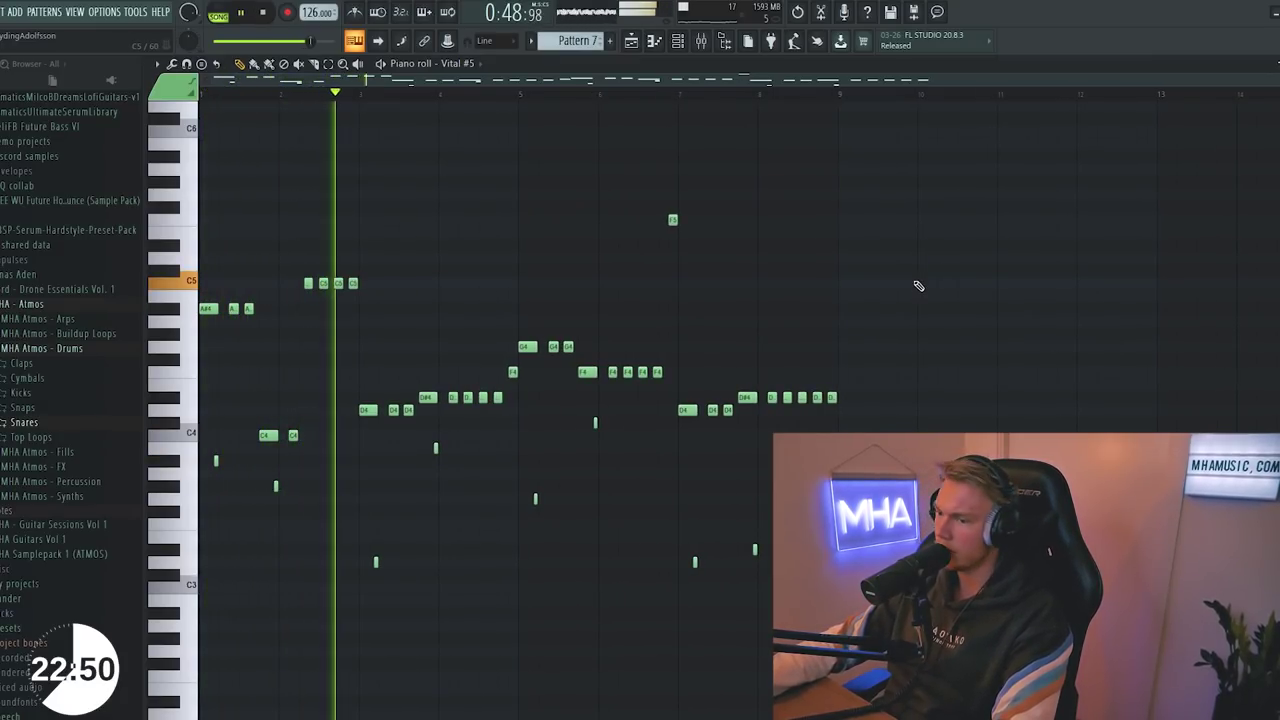
key(F9)
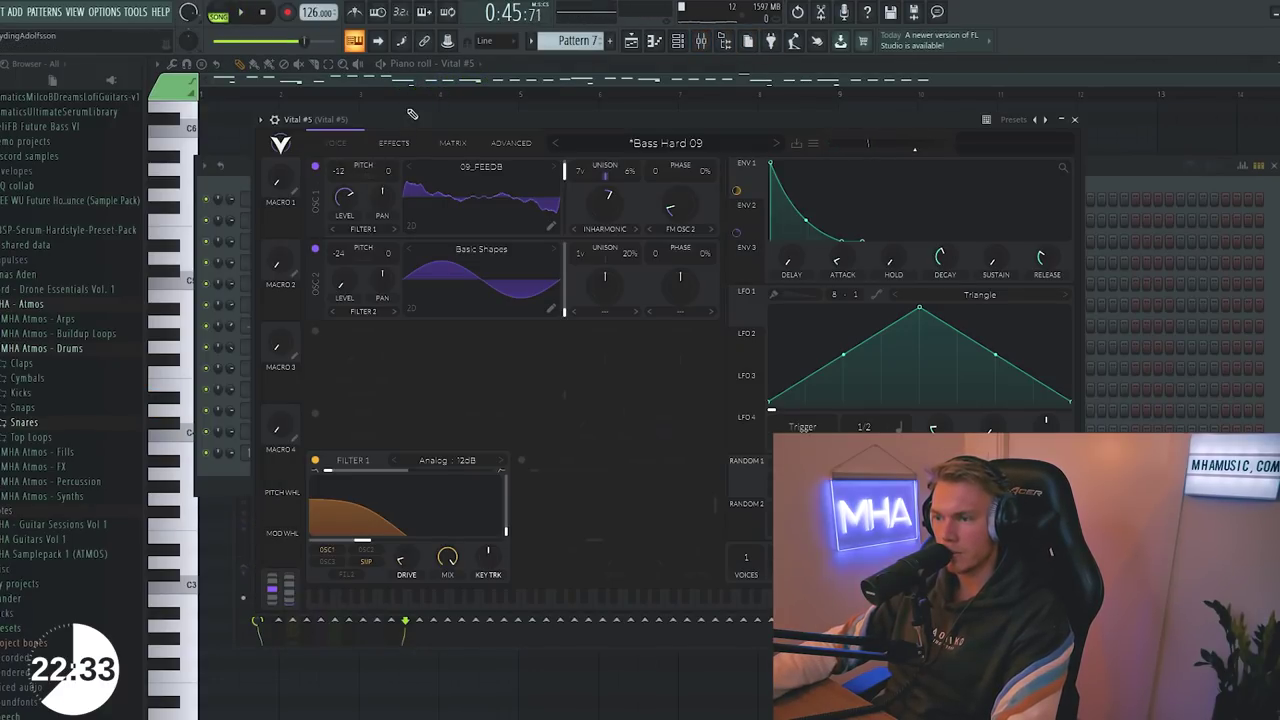
click(418, 110)
right_click(420, 110)
click(701, 41)
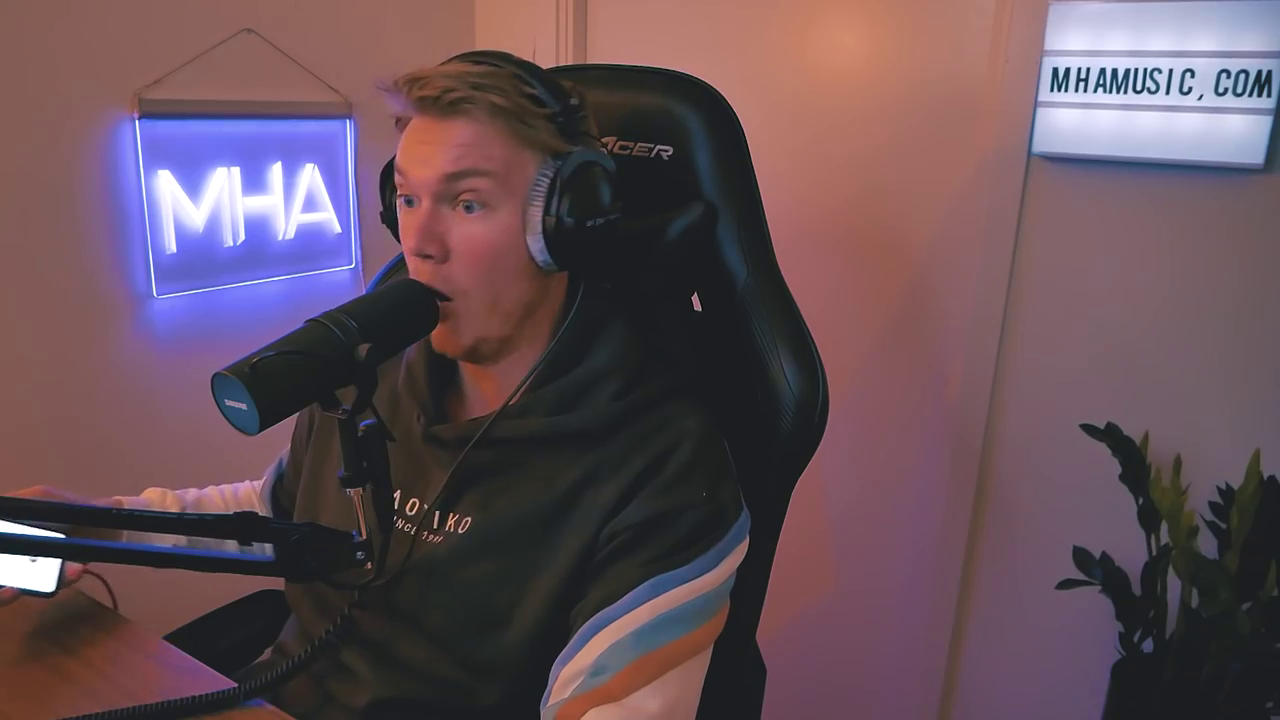
- Load MHA_Bass_Soft_1 from the MHA Serum Soundbank into the Serum bass layer and audition neighbouring presets
click(640, 195)
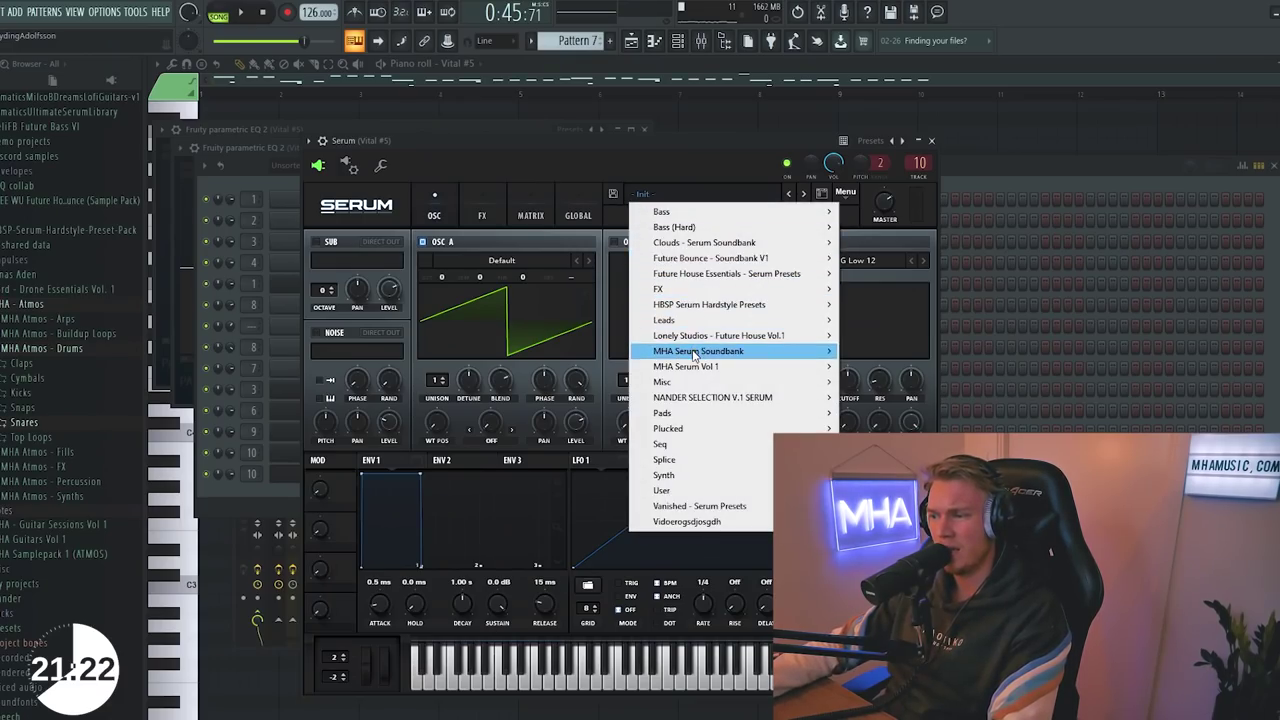
mouse_move(693, 353)
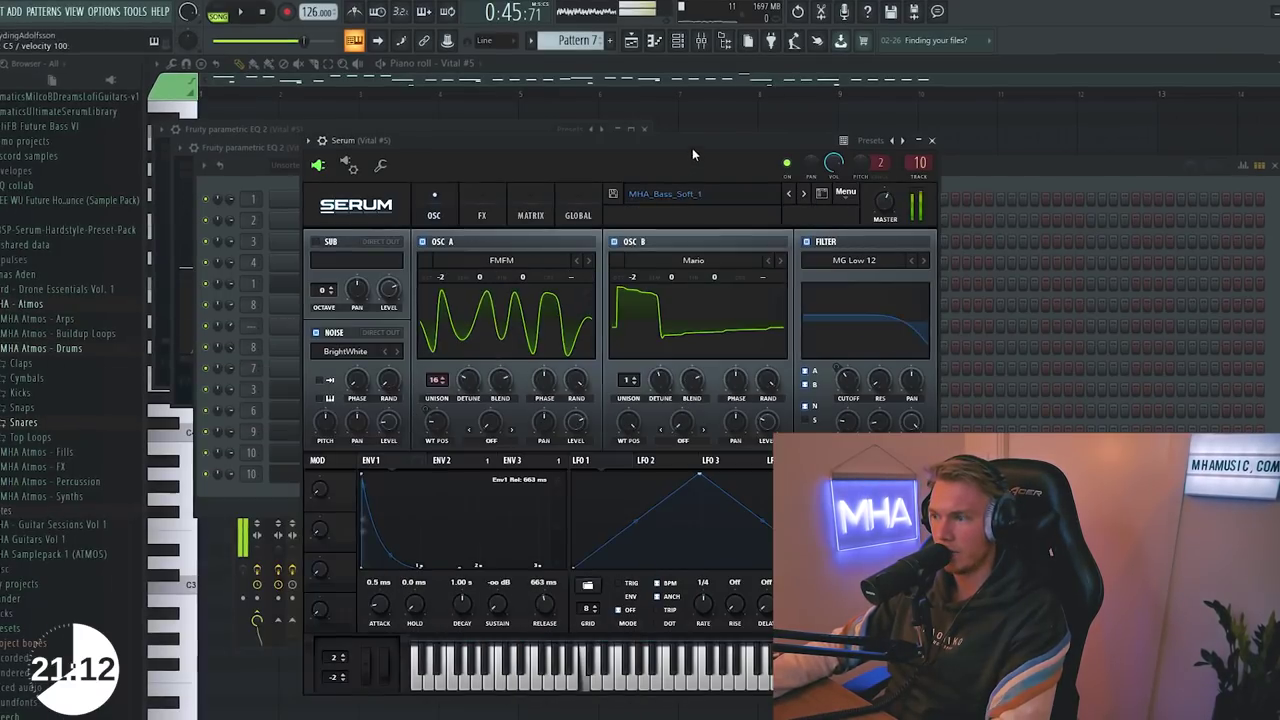
drag(692, 148, 673, 145)
click(788, 189)
click(788, 189)
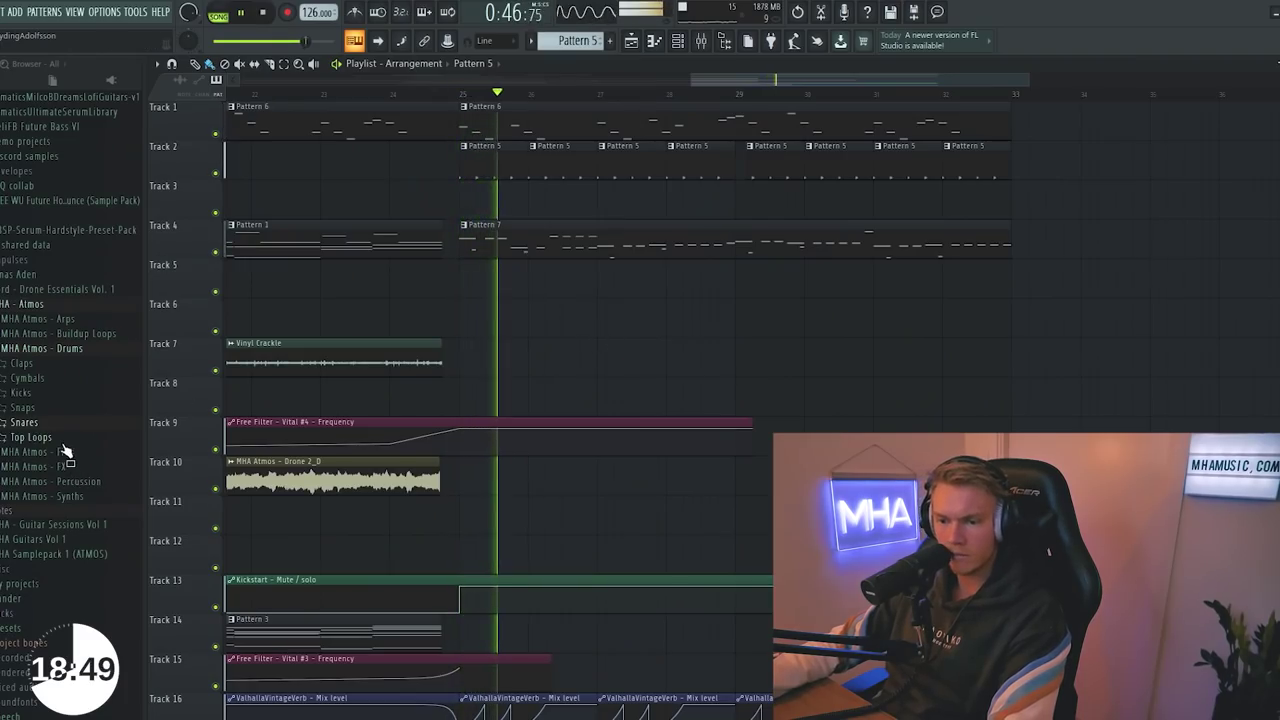
- Place the MHA Atmos - White noise 2 sample in the playlist around bar 25 and check its sampler settings
click(45, 467)
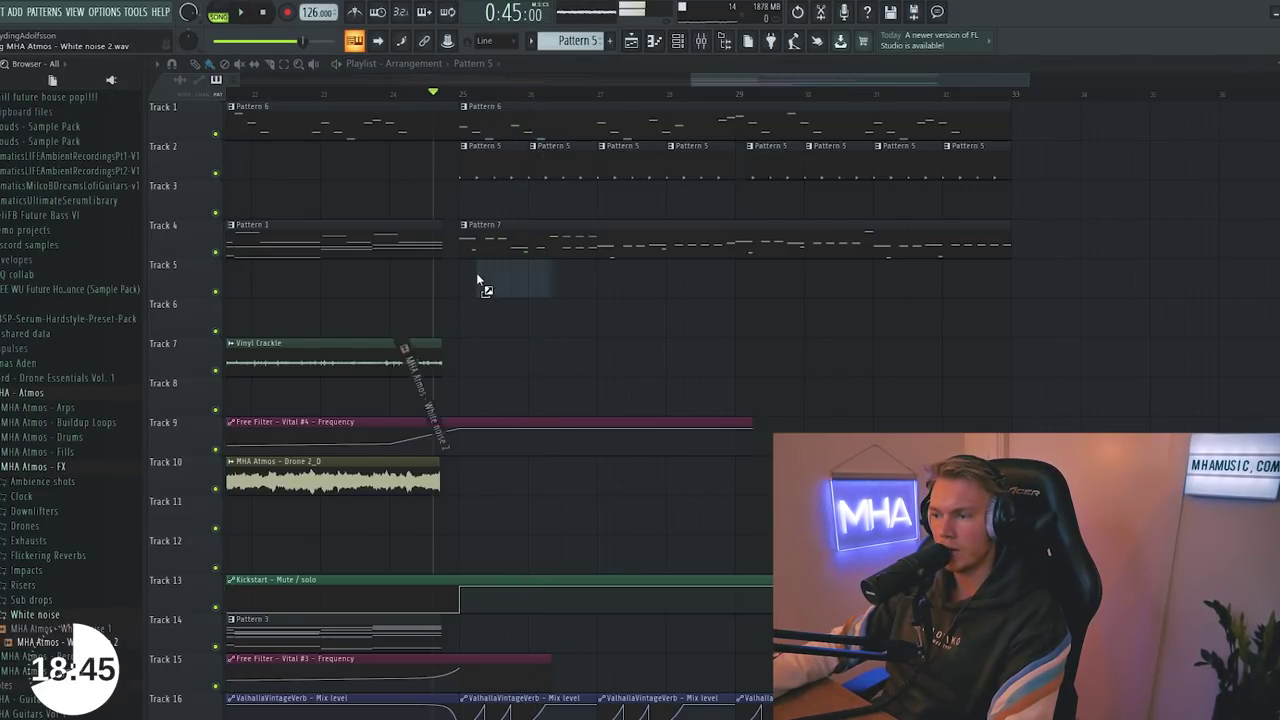
double_click(486, 318)
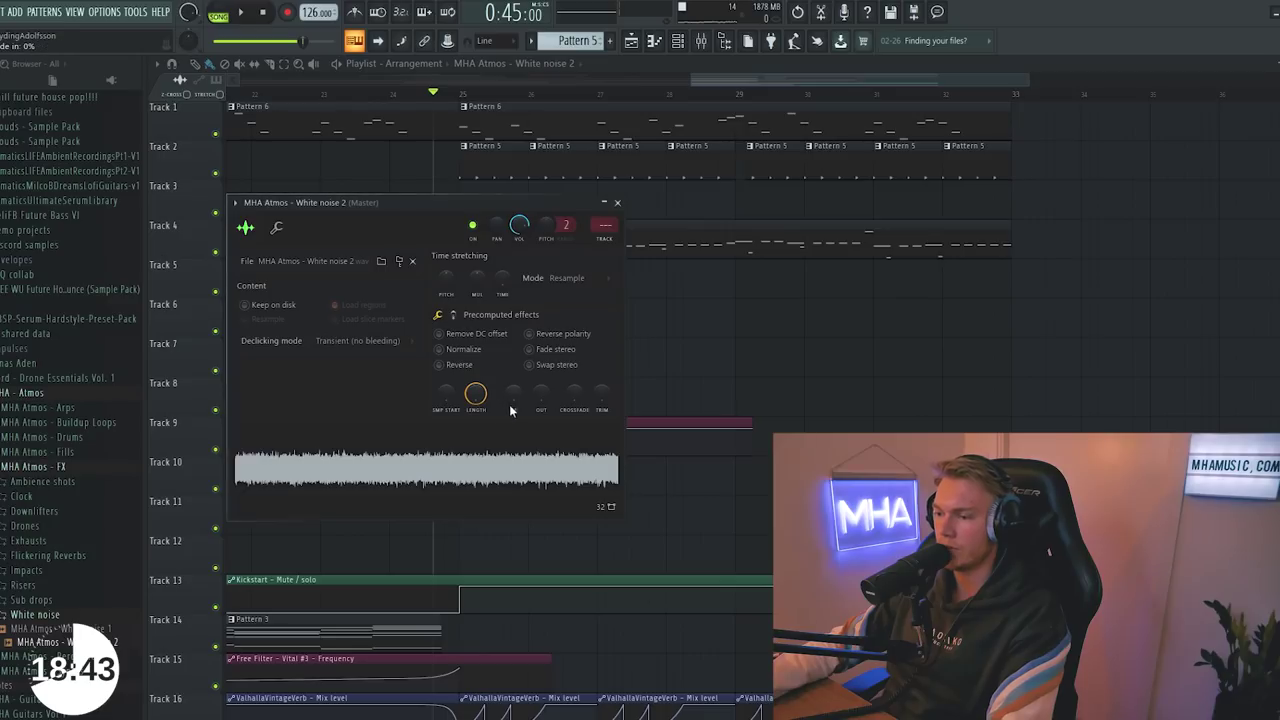
key(Escape)
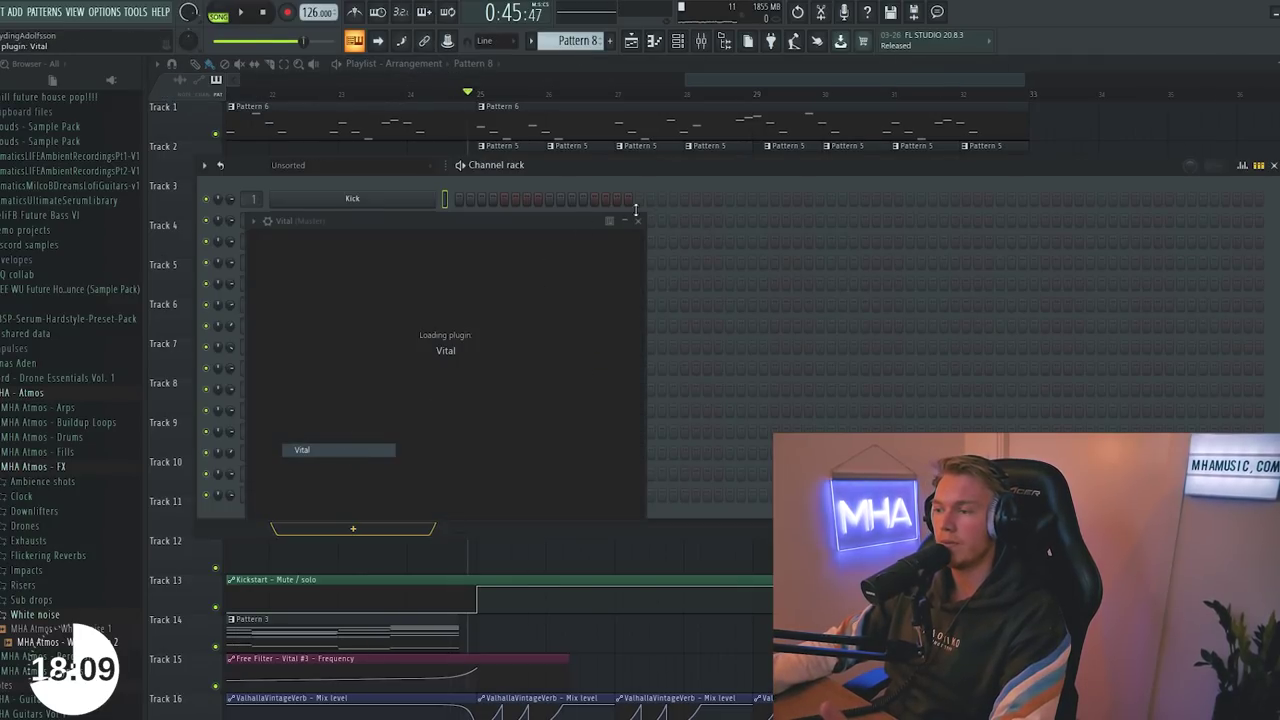
- Load the Bass First Hit preset from the Mha Vital Soundbank into the new Vital #6 channel on Pattern 8
click(690, 240)
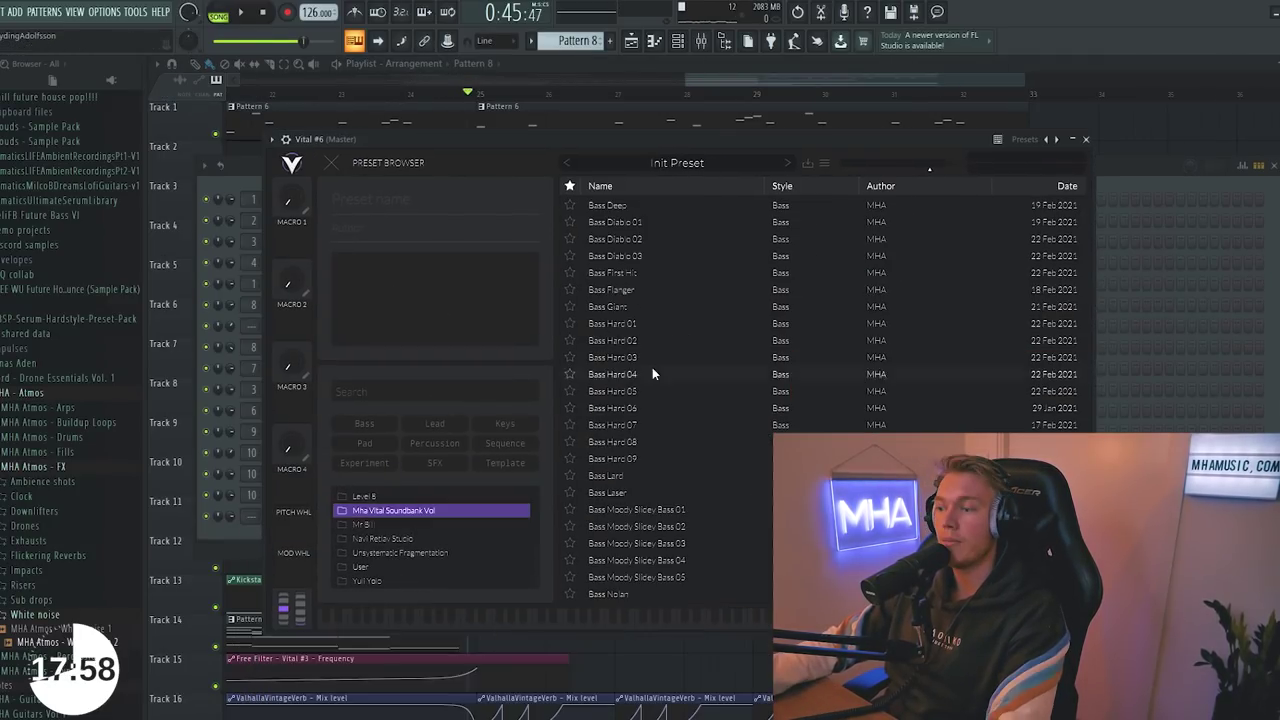
click(642, 273)
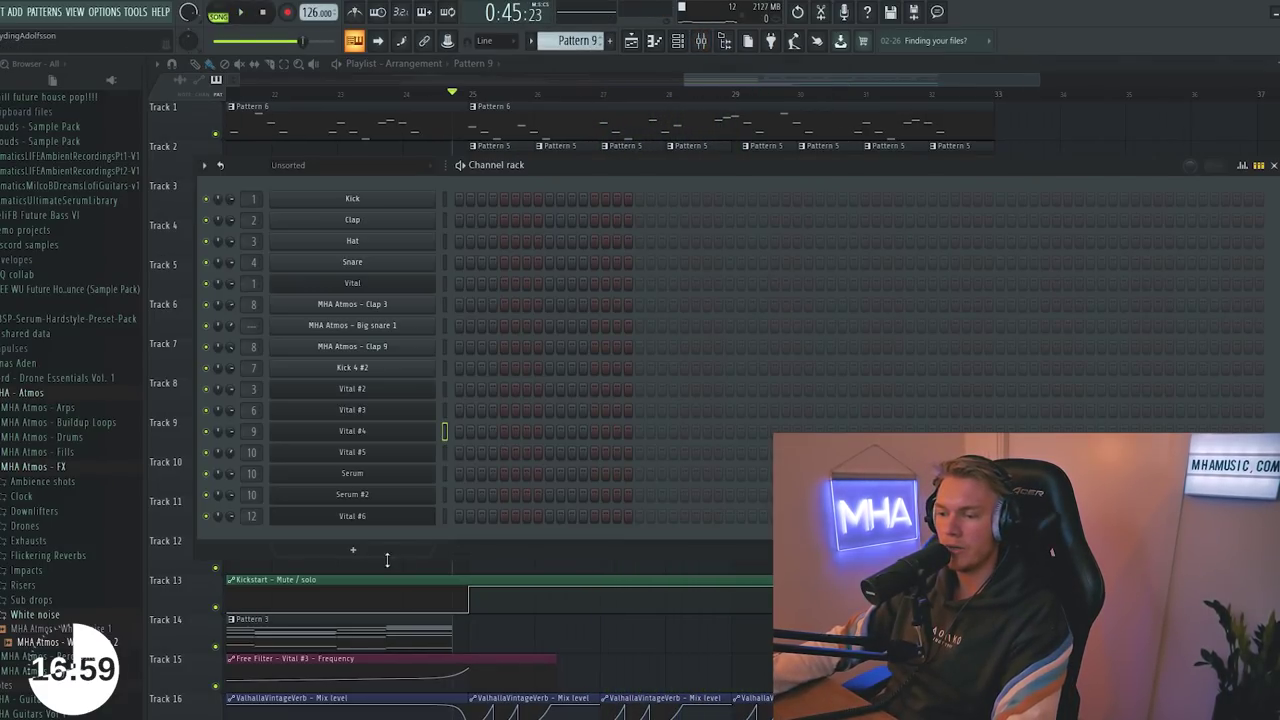
- Add a Vital lead channel on Pattern 9 and clone it as an additional lead layer
click(391, 565)
right_click(425, 551)
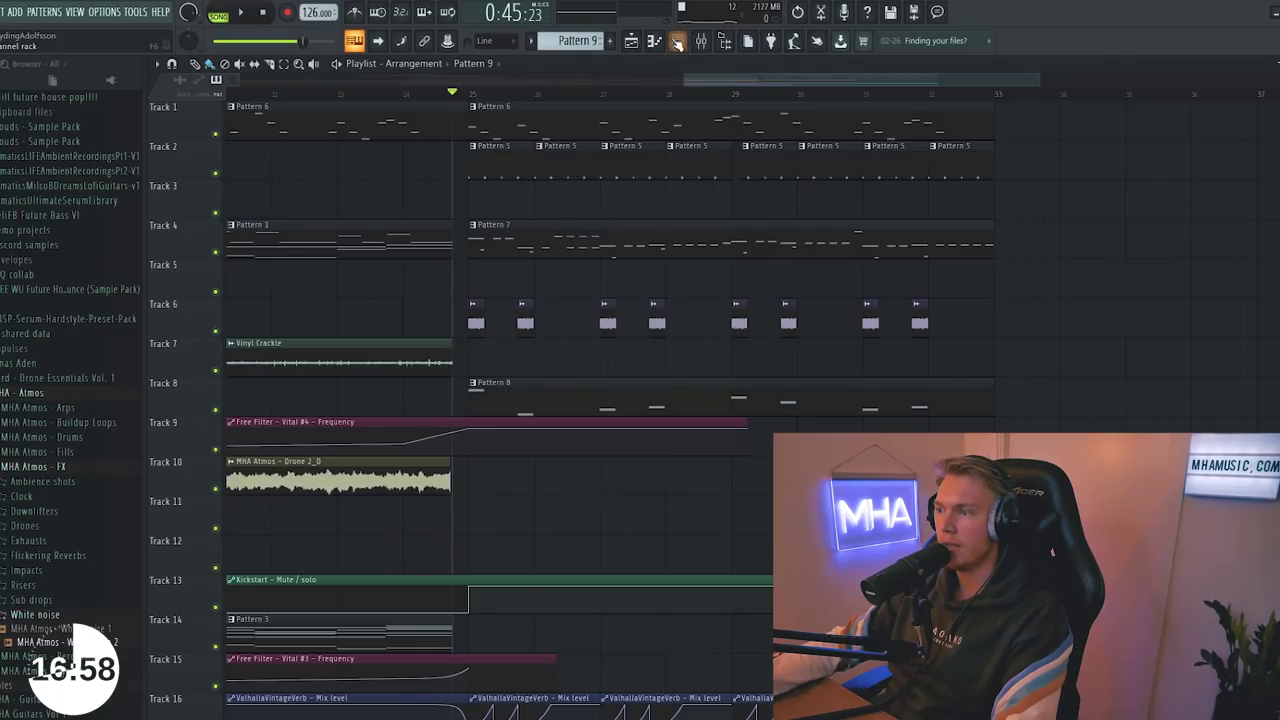
key(F6)
click(353, 550)
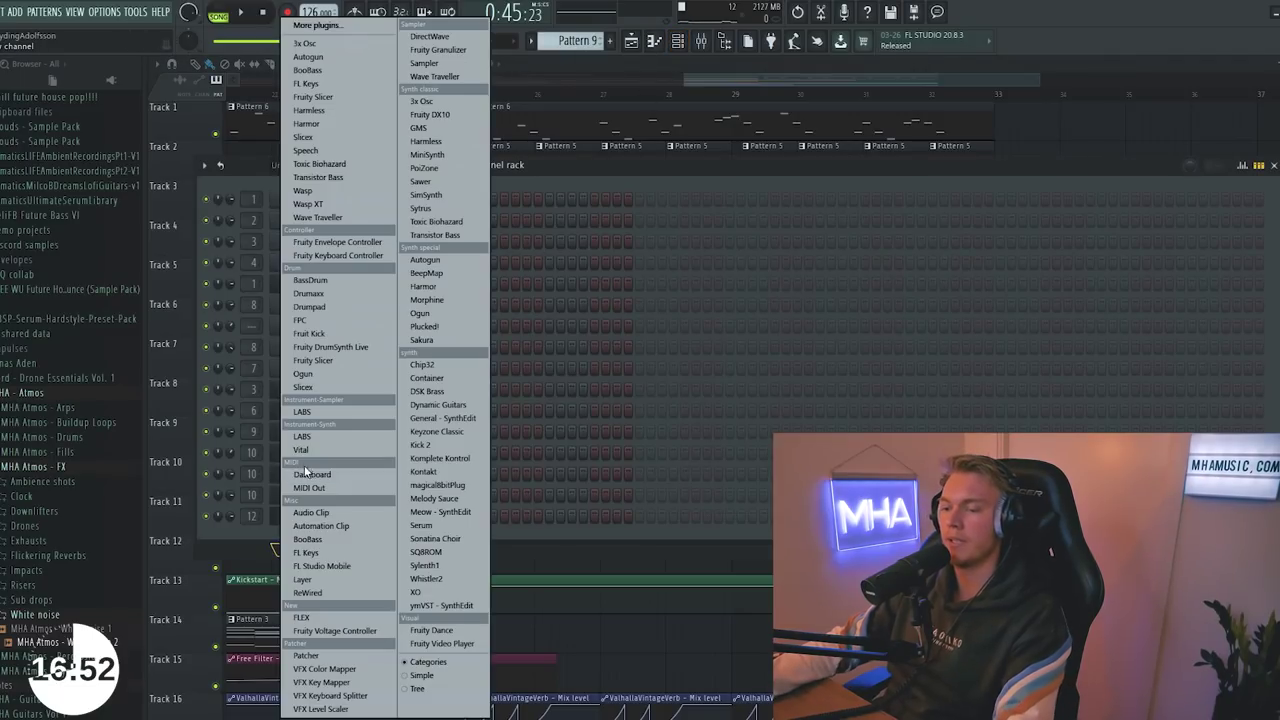
click(440, 620)
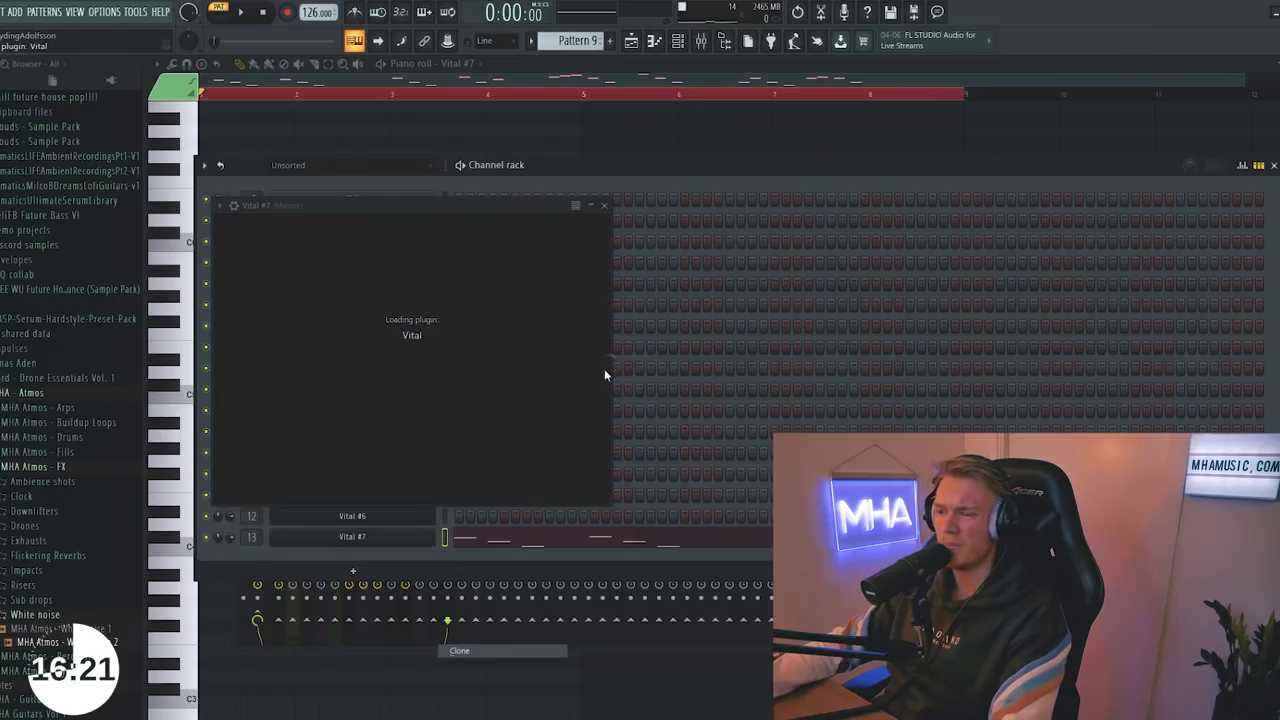
click(640, 214)
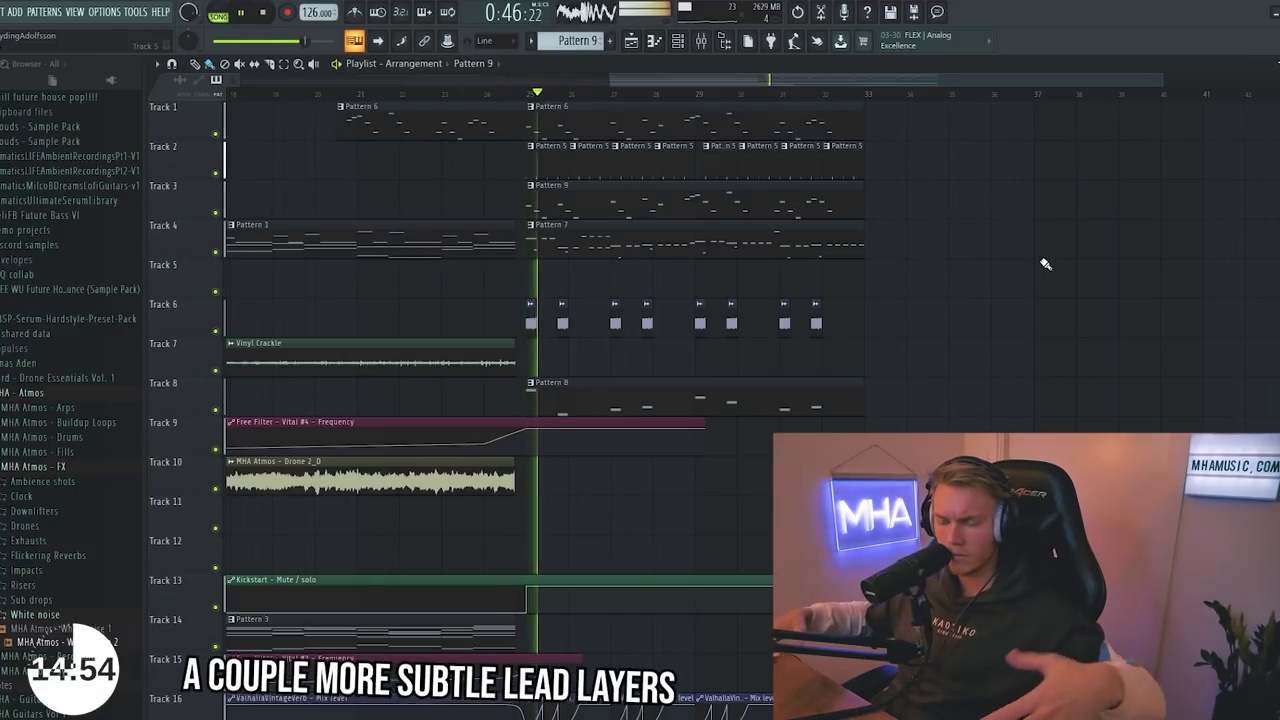
- Load the Stage Grand keyboard instrument on Pattern 10 as a subtle ambient piano layer
click(34, 468)
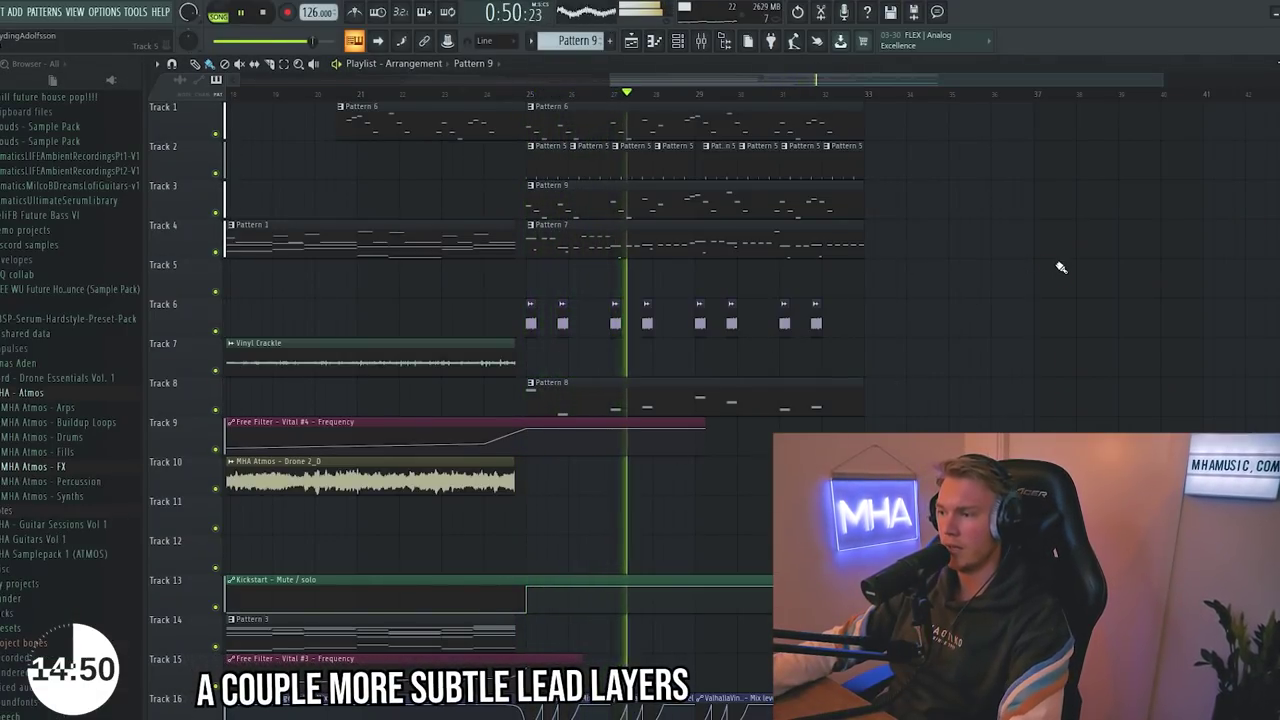
click(679, 40)
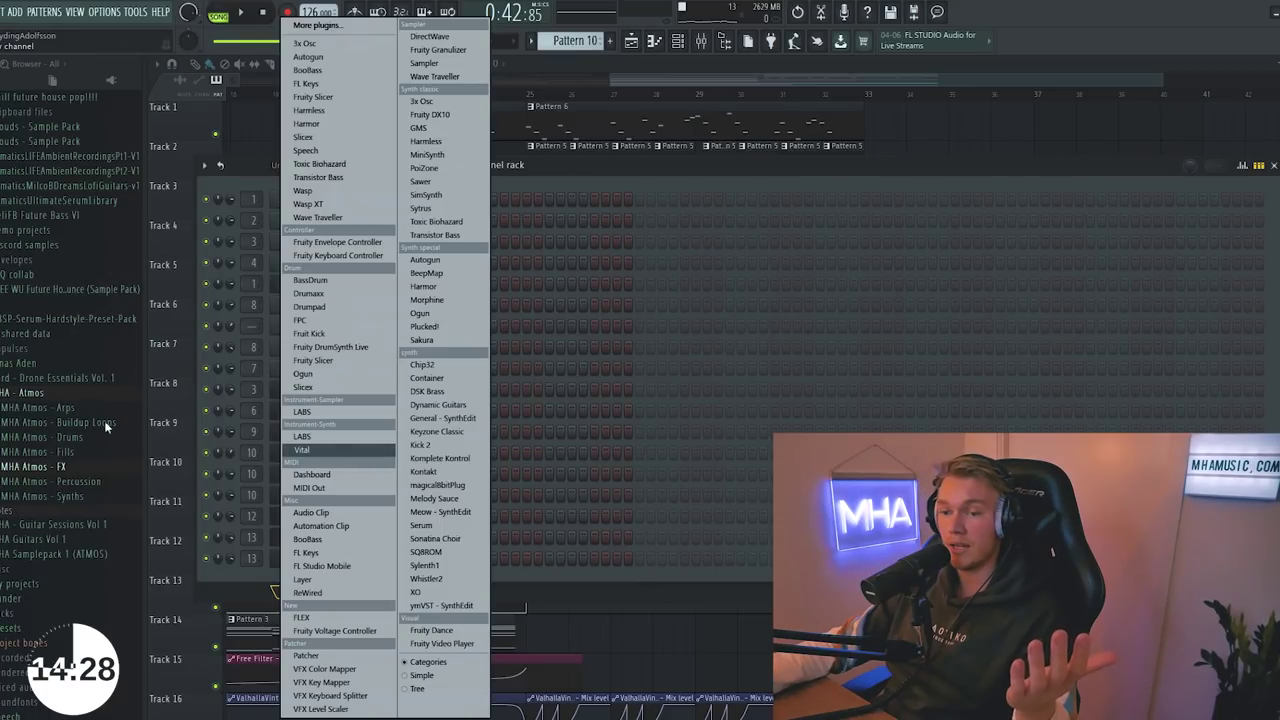
click(72, 398)
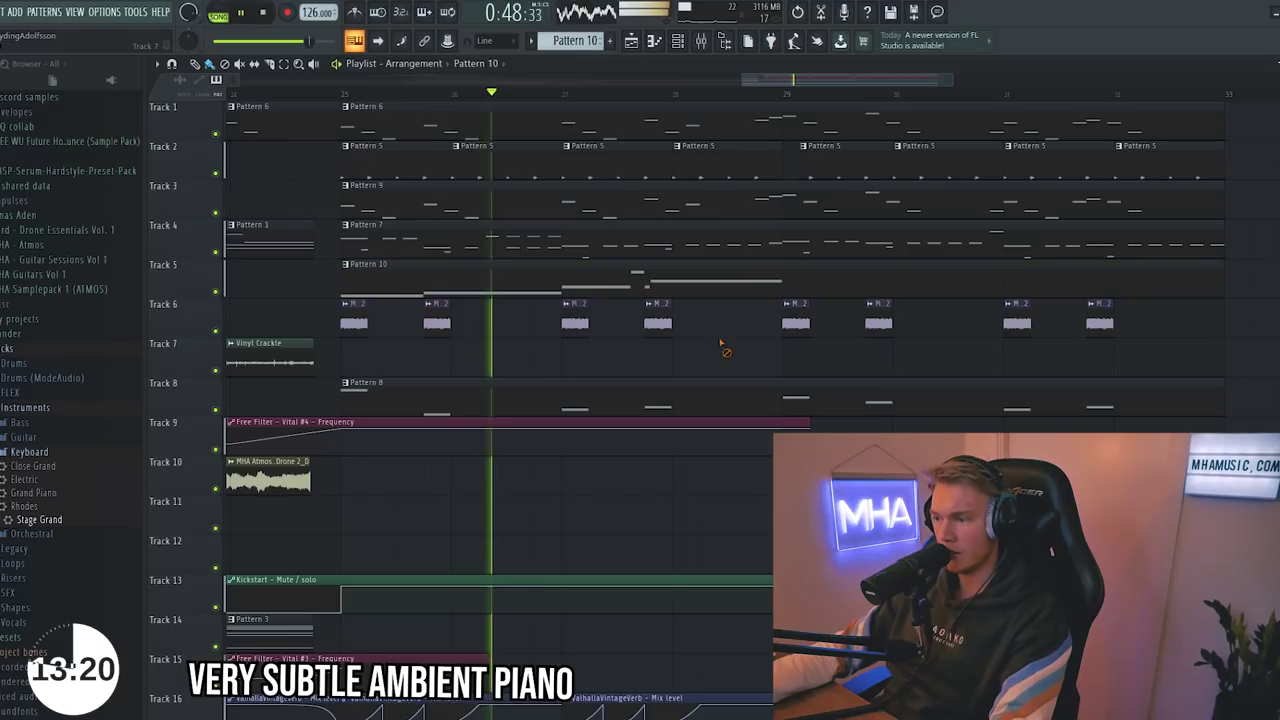
- Extend the Stage Grand melody in Pattern 10 to eight bars
double_click(711, 283)
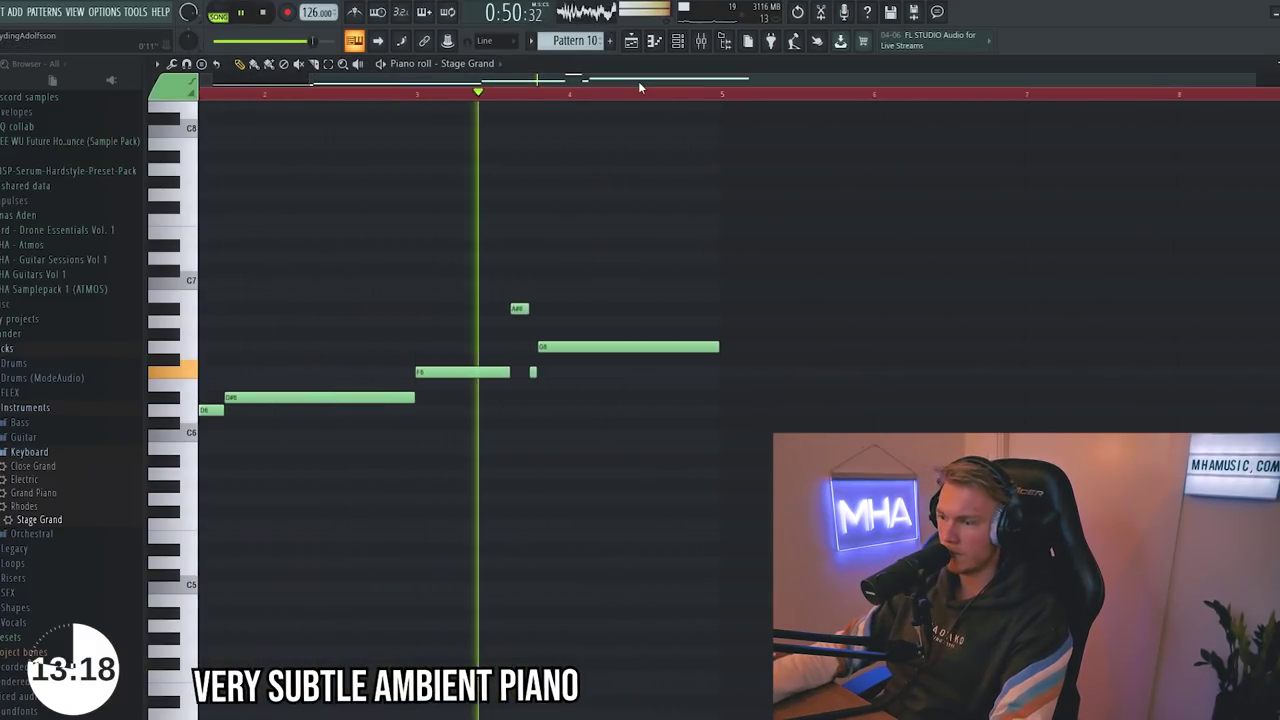
scroll(636, 84, up, 1)
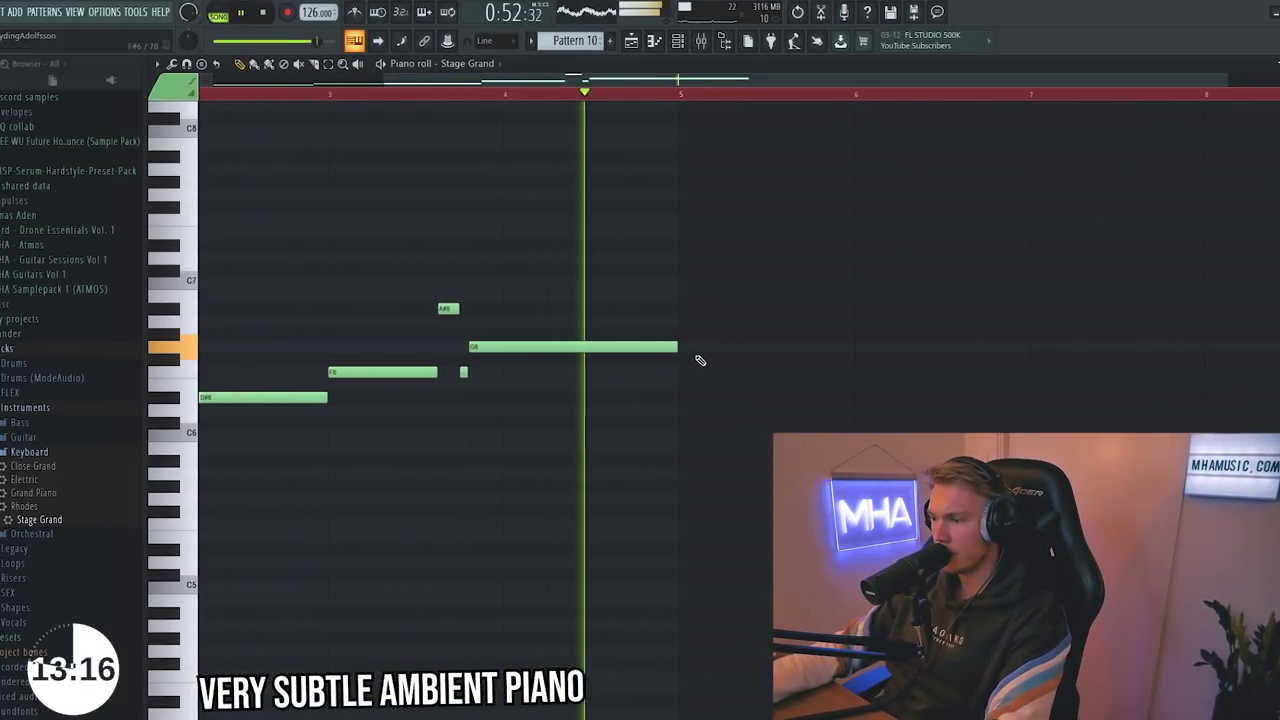
key(space)
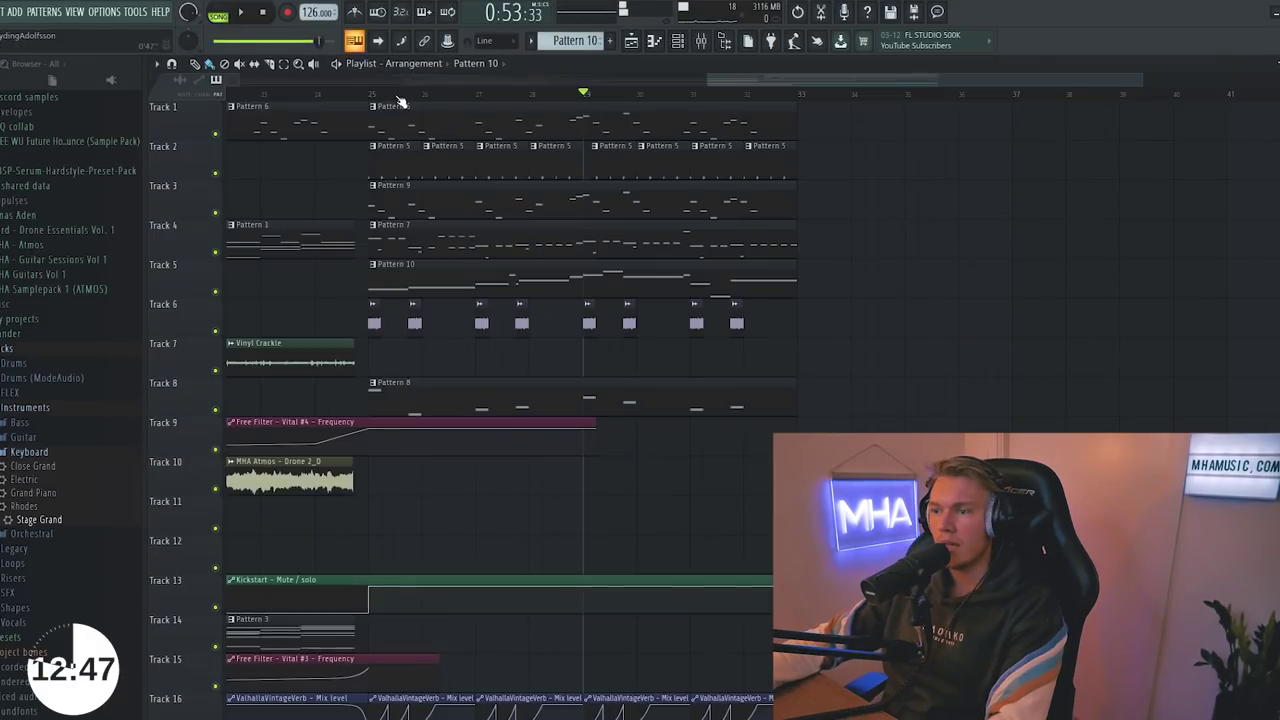
- Solo playlist track 5 during playback and add Fruity Parametric EQ 2 to the second effect slot of the Stage Grand mixer insert
ctrl+click(213, 291)
key(space)
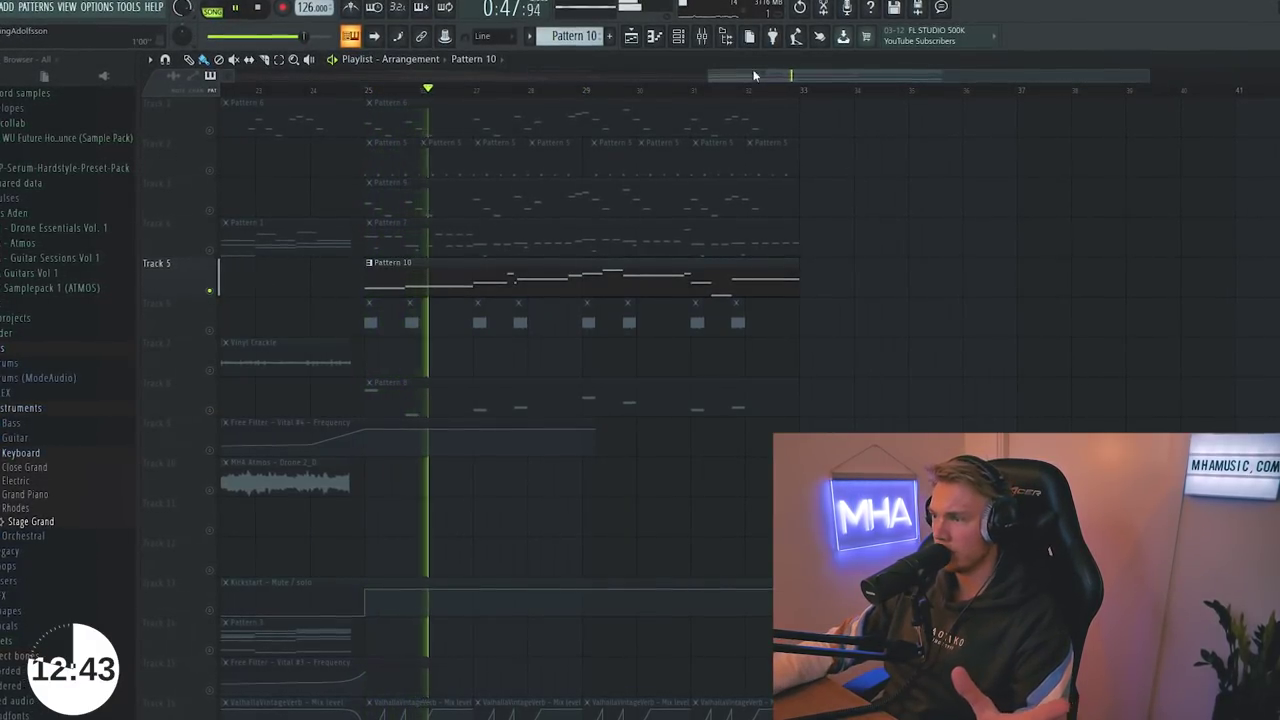
key(F9)
click(1110, 348)
mouse_move(1100, 364)
click(857, 214)
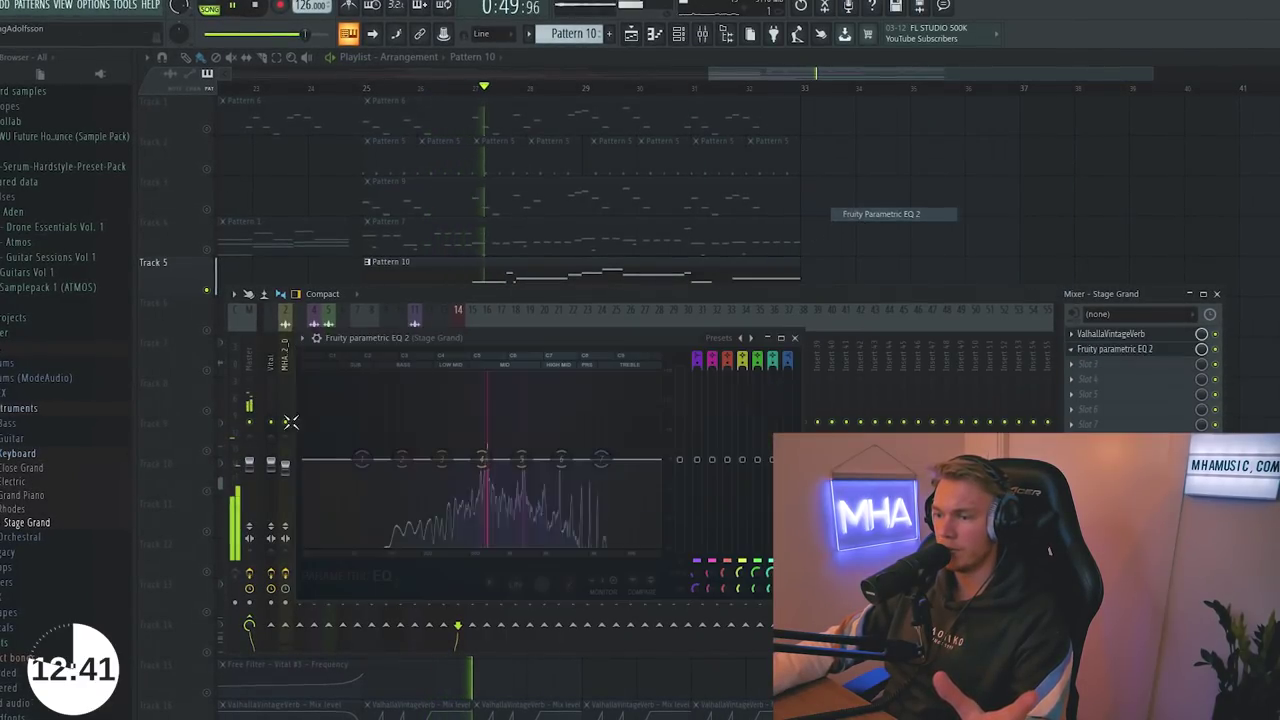
- Cut the low-frequency bands and slightly dip the mid band in the Stage Grand EQ
drag(371, 463, 370, 506)
drag(353, 508, 350, 538)
drag(400, 489, 373, 519)
mouse_move(481, 461)
mouse_down()
mouse_move(477, 488)
mouse_move(484, 472)
mouse_up()
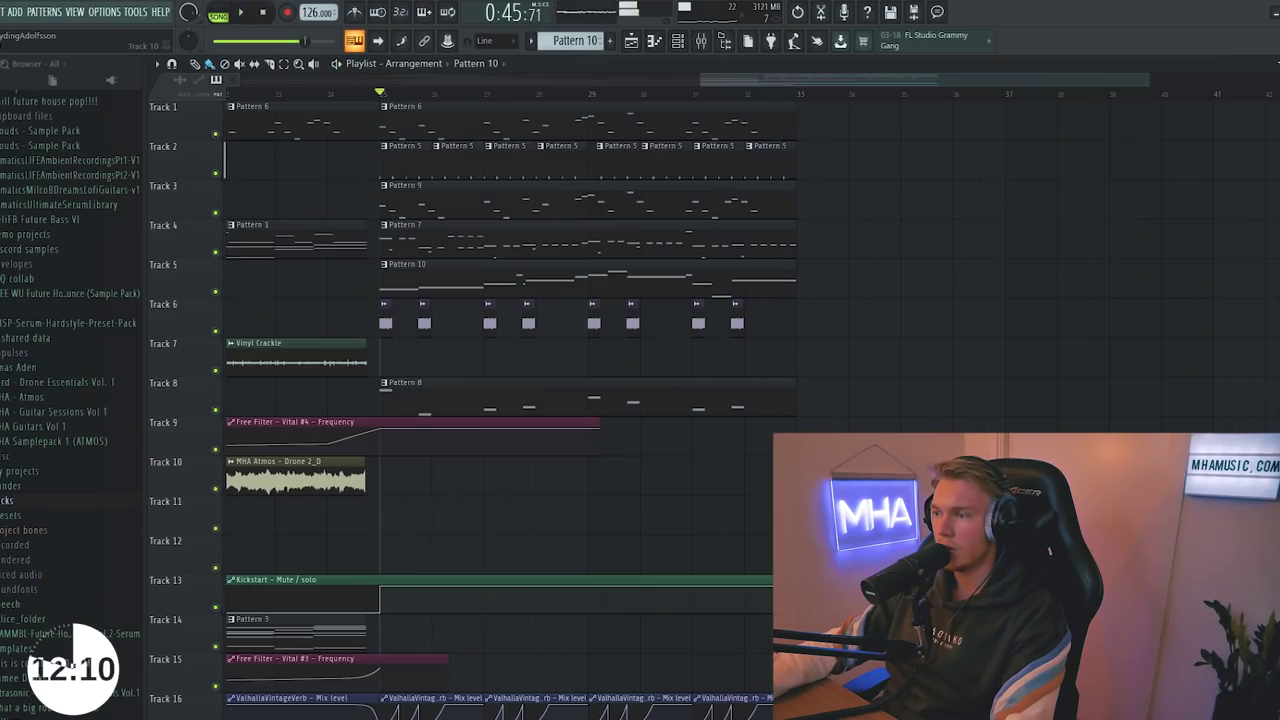
- Play the section with the MHA Atmos Buildup loop 1 clip on track 8 and slightly lower the clip's channel volume
scroll(598, 78, down, 4)
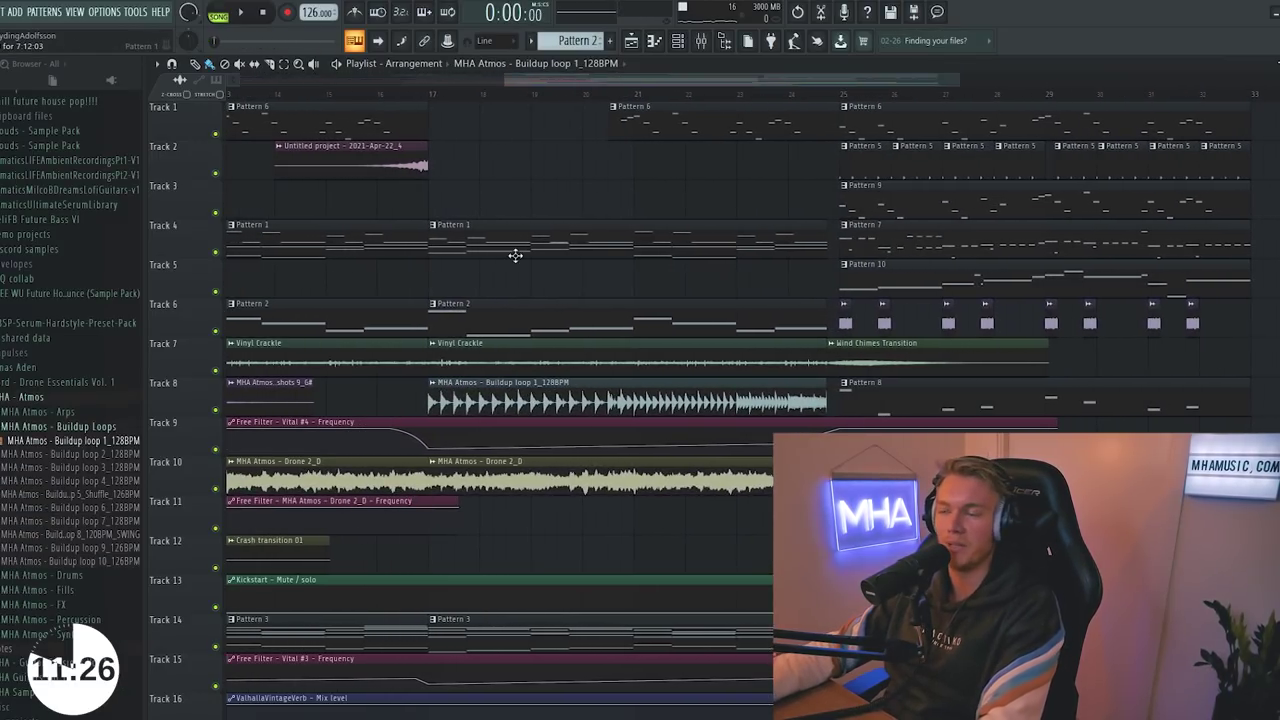
double_click(482, 400)
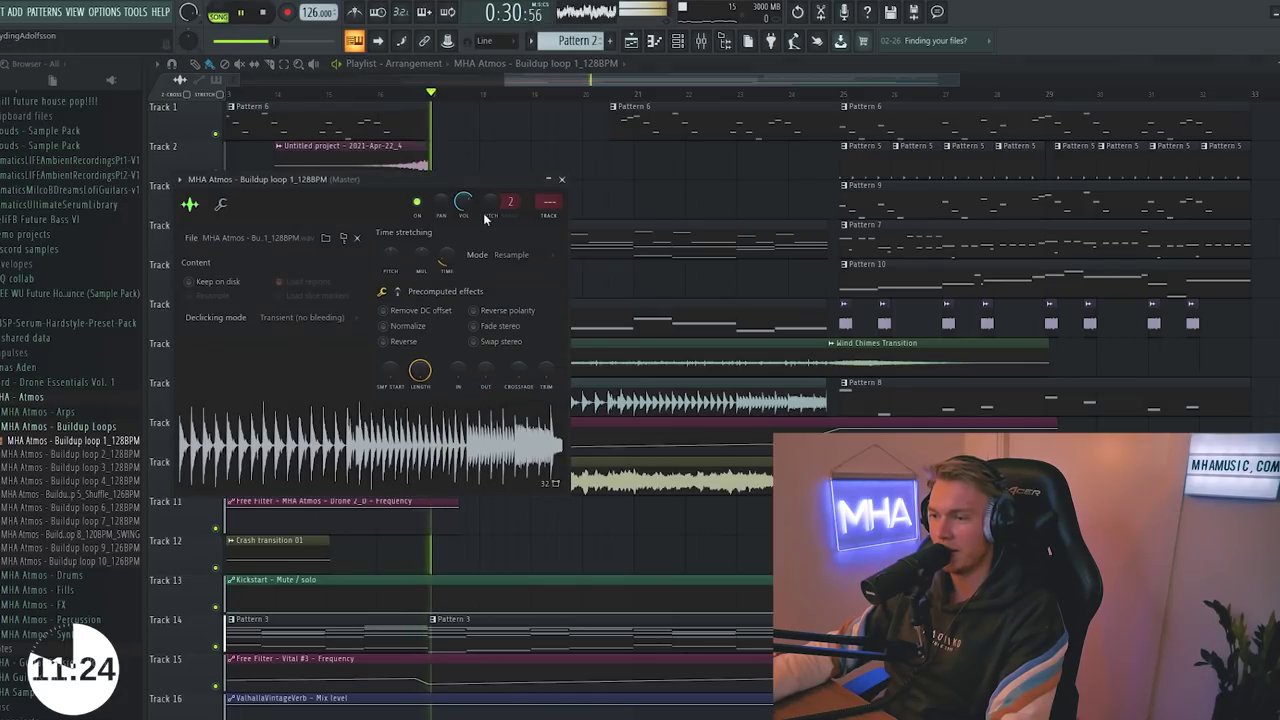
click(562, 180)
key(space)
double_click(506, 400)
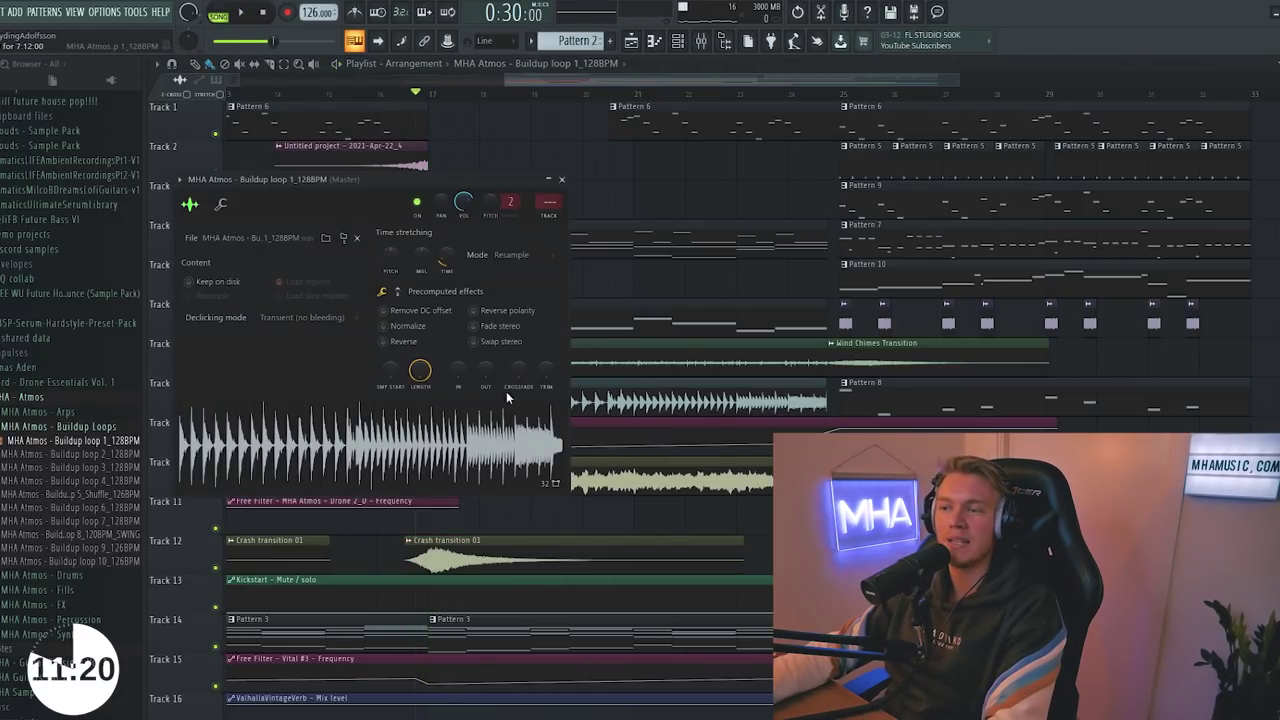
drag(463, 202, 463, 206)
key(Escape)
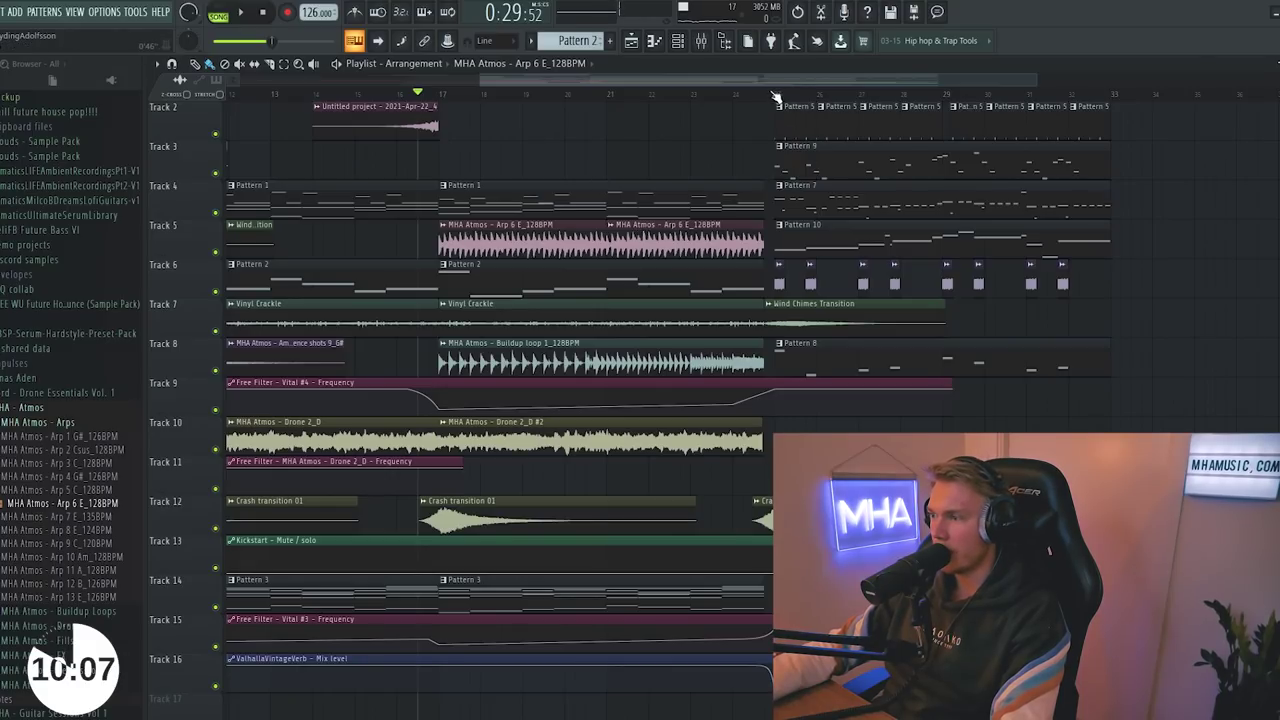
- Solo playlist track 11 during playback and restore all tracks
right_click(216, 491)
key(space)
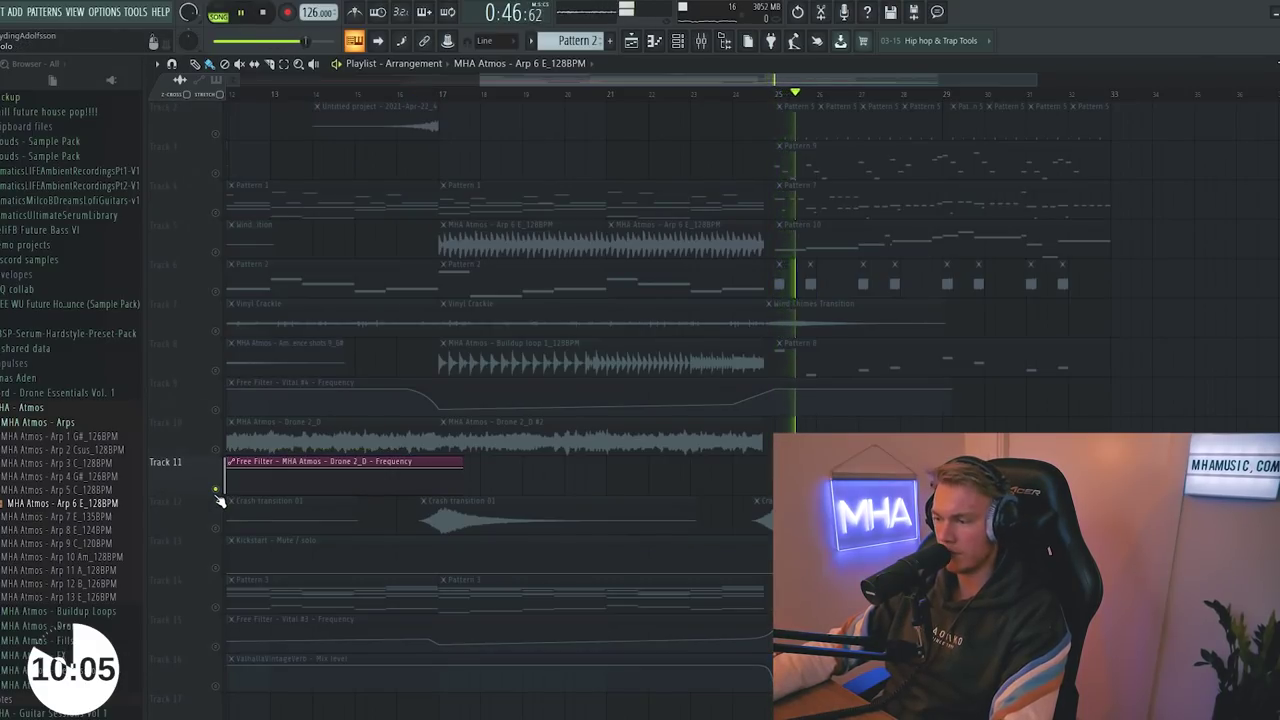
right_click(216, 492)
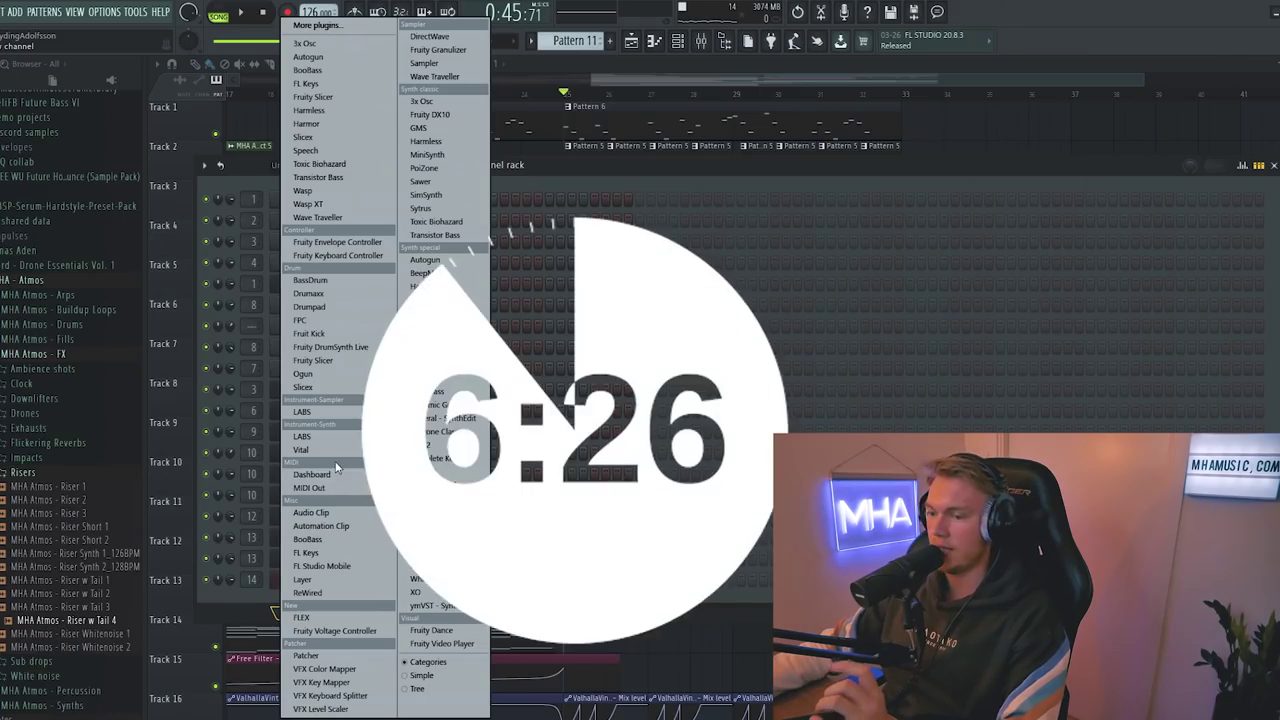
- Add another Vital instrument channel for Pattern 11 and open its piano roll
click(318, 451)
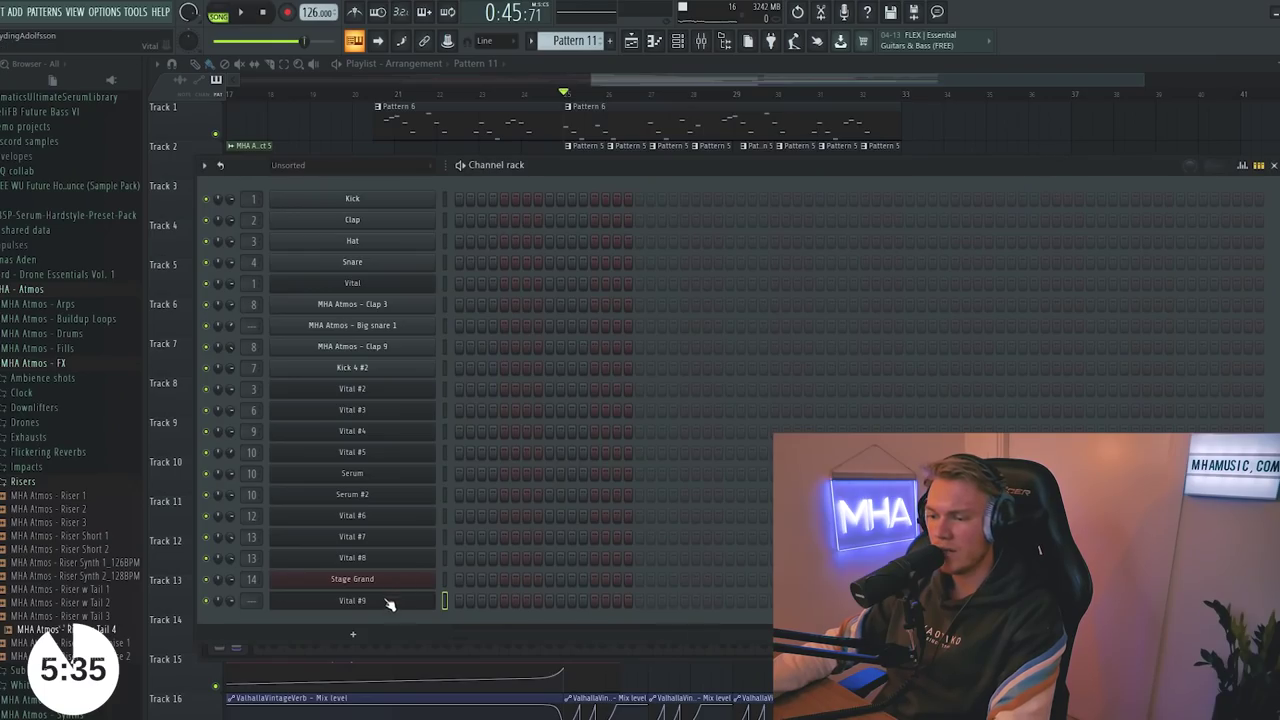
right_click(388, 601)
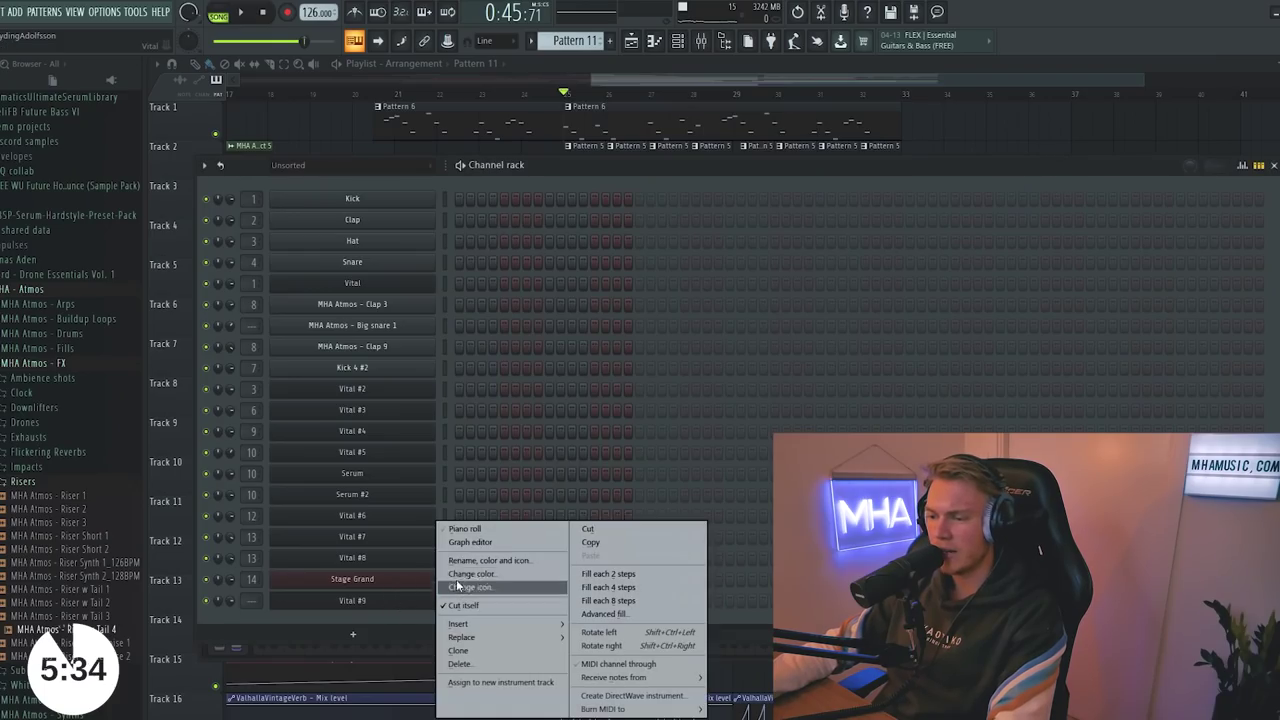
click(481, 529)
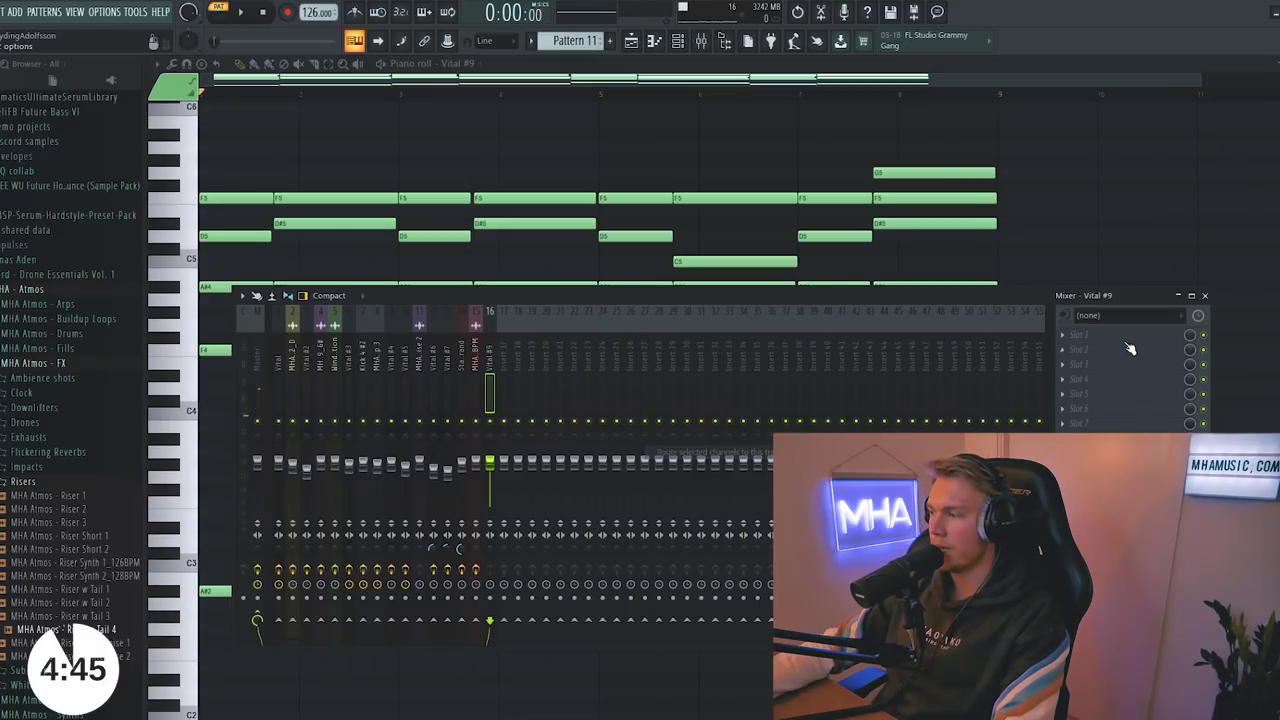
- Add Fruity Parametric EQ 2 to the first effect slot of the Vital #9 mixer insert and load its 30Hz + 18kHz cut preset
click(1128, 343)
mouse_move(1081, 350)
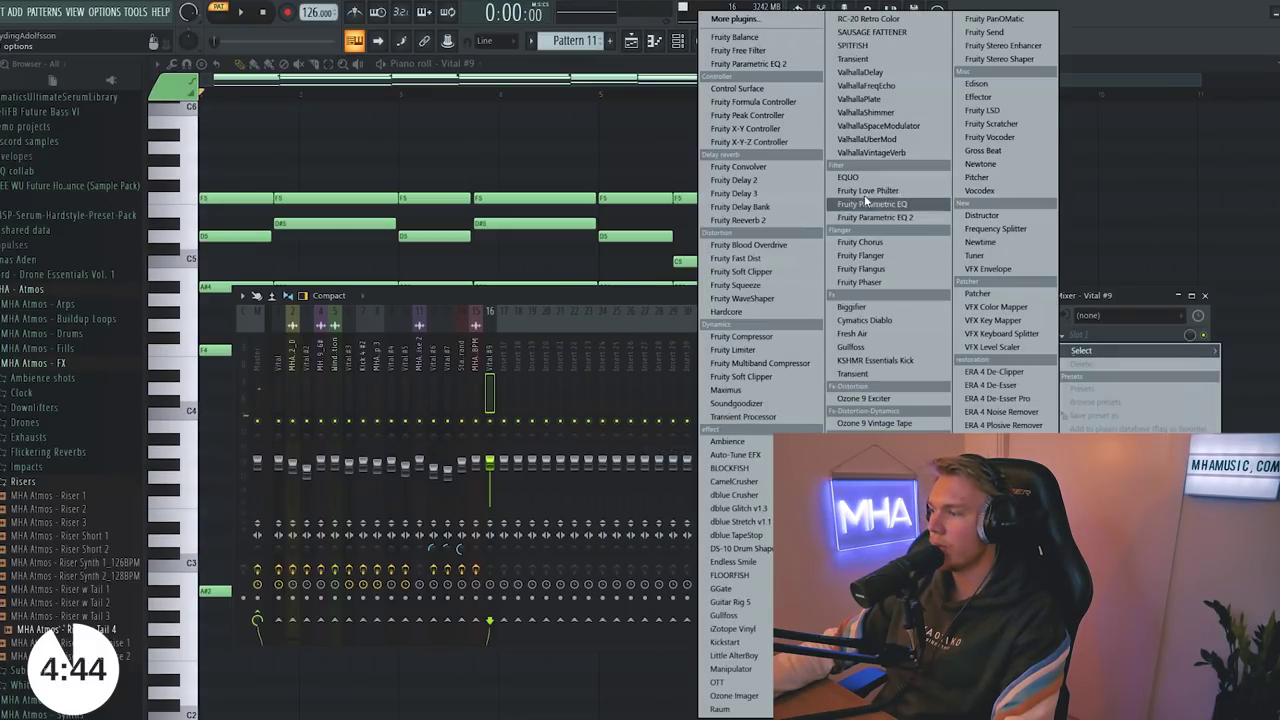
click(866, 217)
click(202, 172)
mouse_move(300, 214)
click(409, 271)
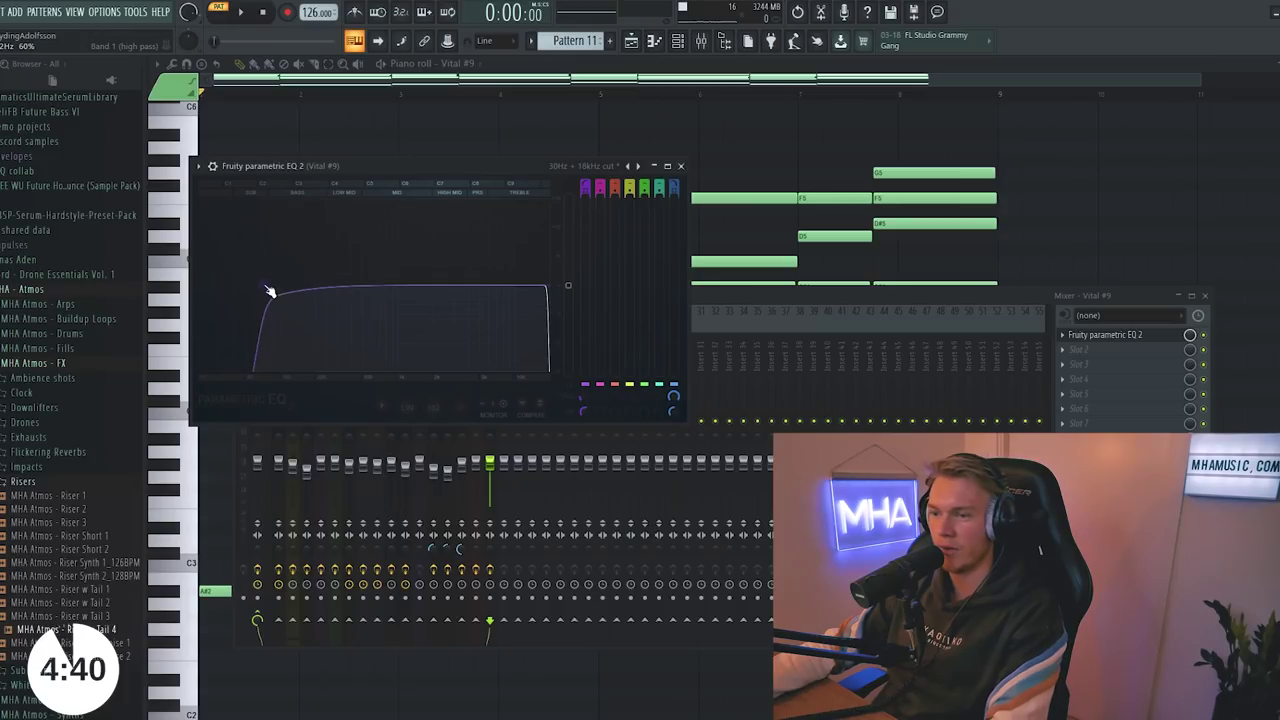
- Play Pattern 11 and open the effect selection for an empty slot on the Vital #9 mixer insert
key(space)
click(1089, 358)
mouse_move(1108, 413)
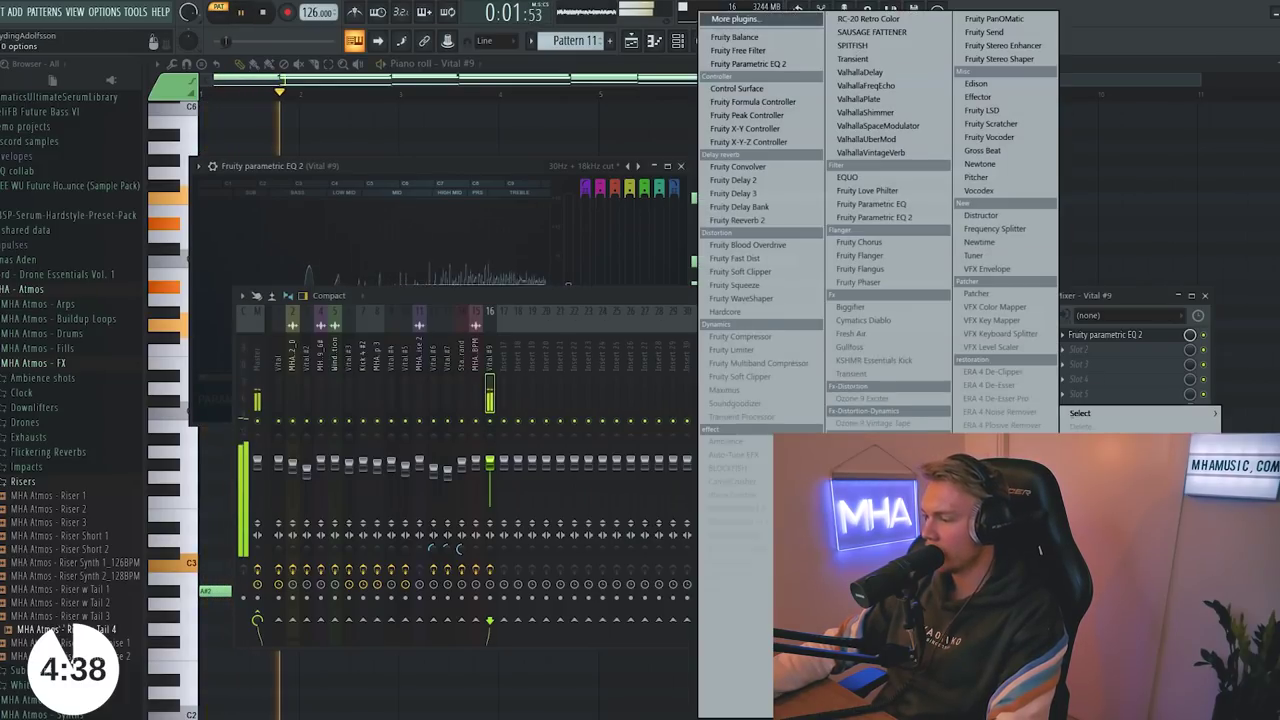